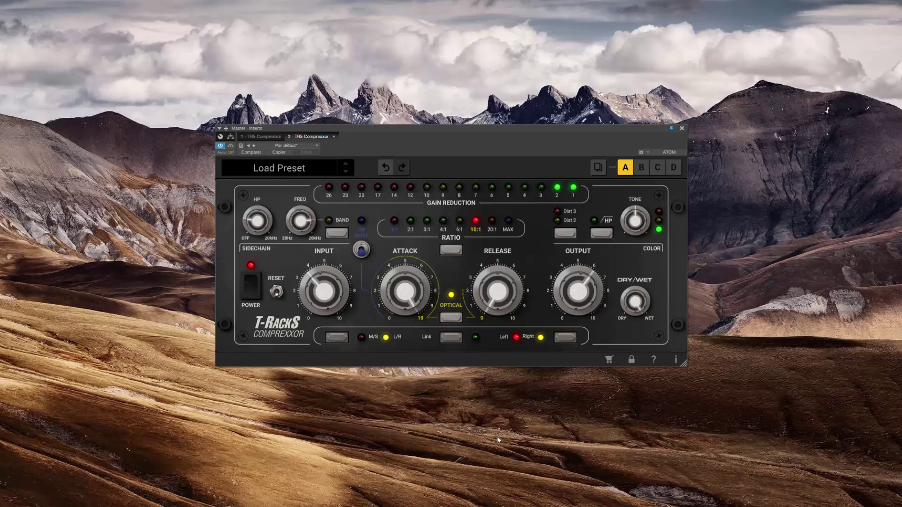
# - Vary the Release knob and lower the Attack knob on the second TR5 Comprexxor
pyautogui.moveTo(408, 288)
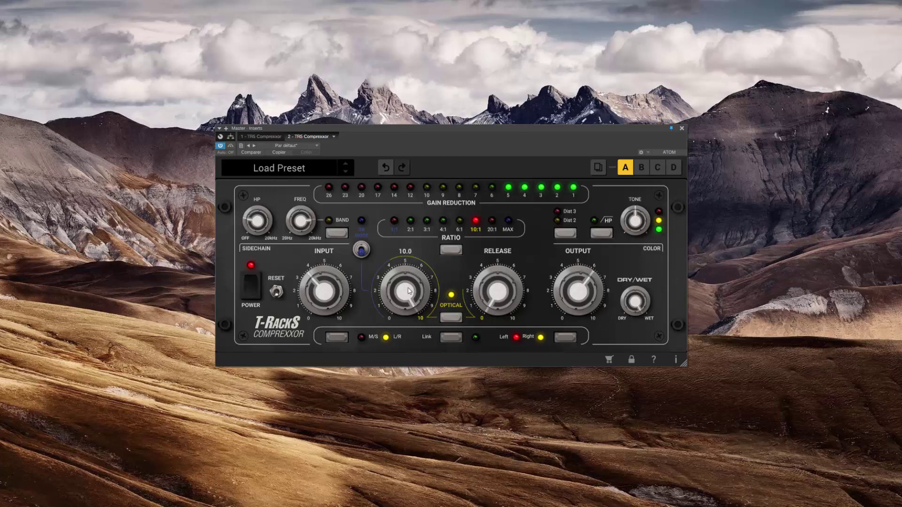
pyautogui.moveTo(496, 263)
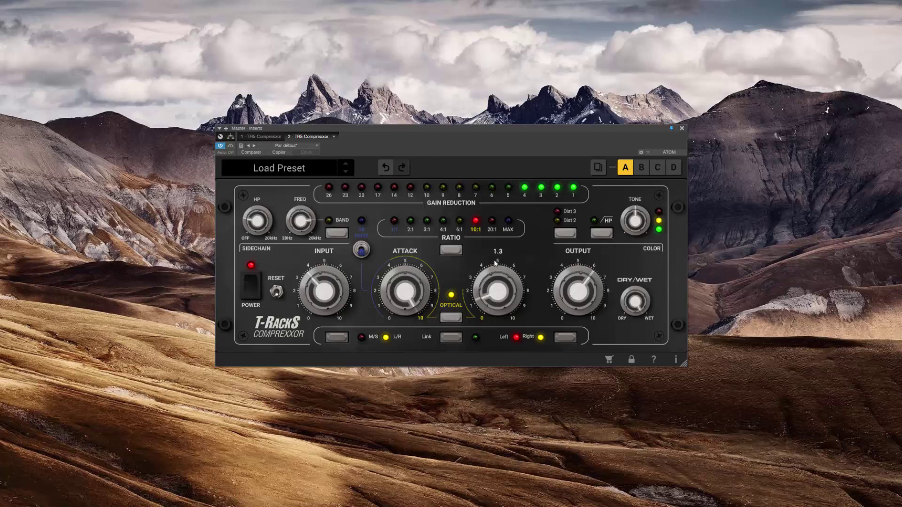
pyautogui.moveTo(495, 264); pyautogui.dragTo(494, 247)
pyautogui.moveTo(403, 300); pyautogui.dragTo(402, 343)
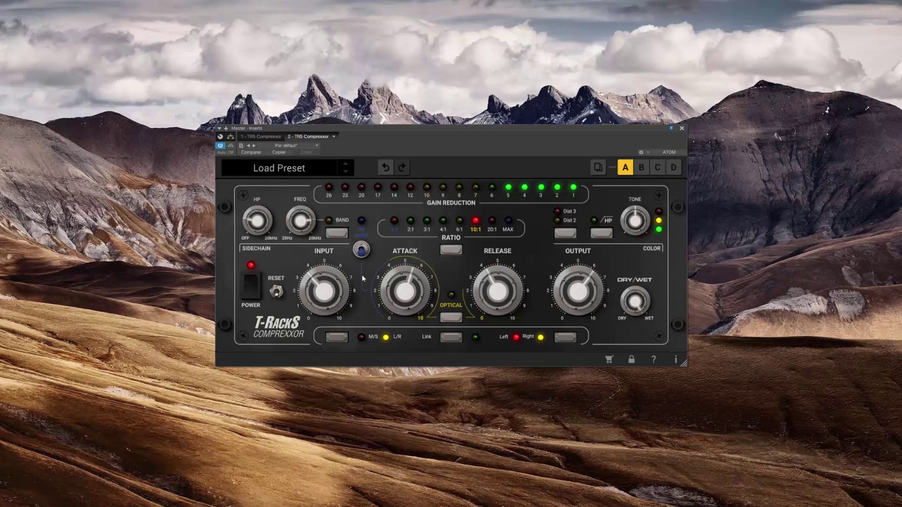
# - Enable the compressor's Optical mode
pyautogui.moveTo(338, 301)
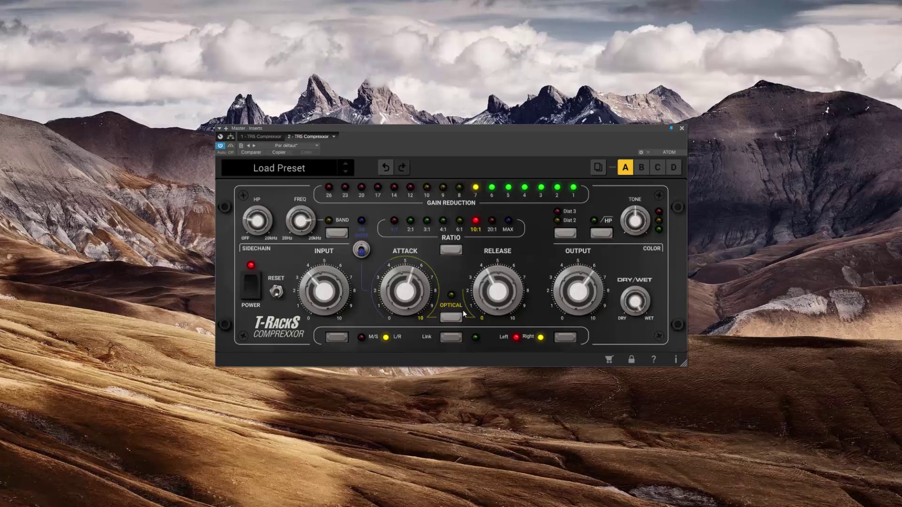
pyautogui.moveTo(326, 283)
pyautogui.moveTo(645, 305)
pyautogui.click(453, 323)
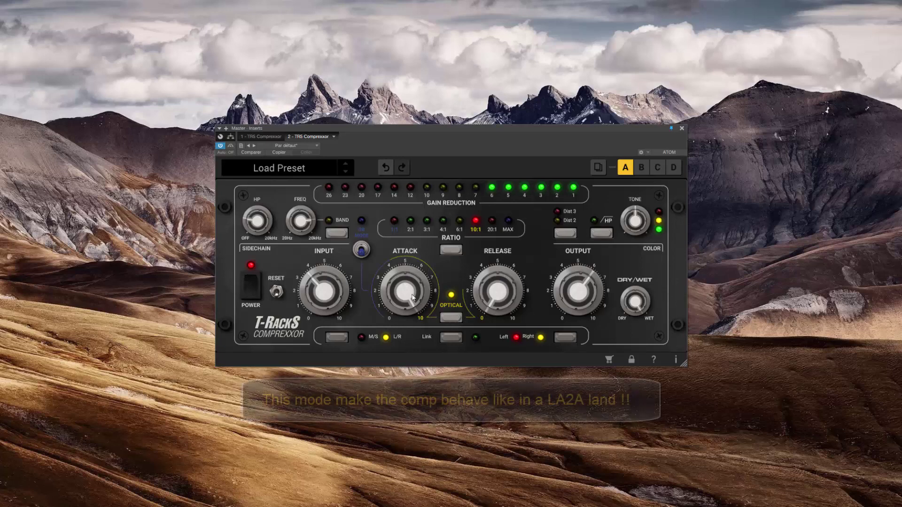
# - Try an attack of 7.3 with a release of 1.7 in Optical mode, and restore both knobs
pyautogui.moveTo(404, 315); pyautogui.dragTo(405, 364)
pyautogui.moveTo(494, 310); pyautogui.dragTo(489, 286)
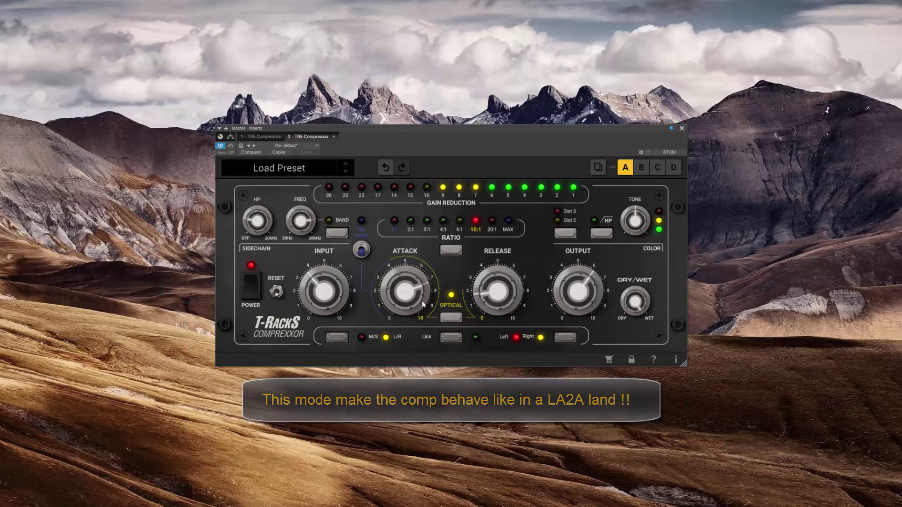
pyautogui.moveTo(408, 293)
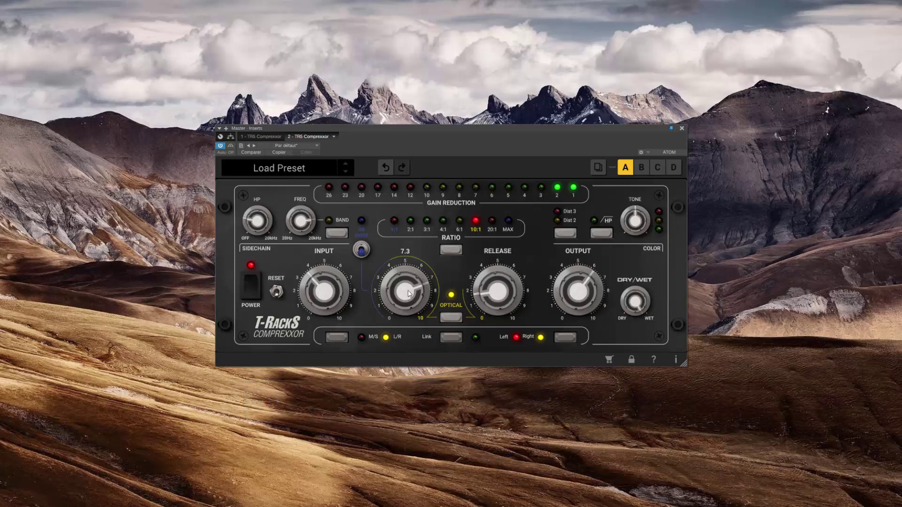
pyautogui.moveTo(409, 293); pyautogui.dragTo(409, 282)
pyautogui.moveTo(489, 327)
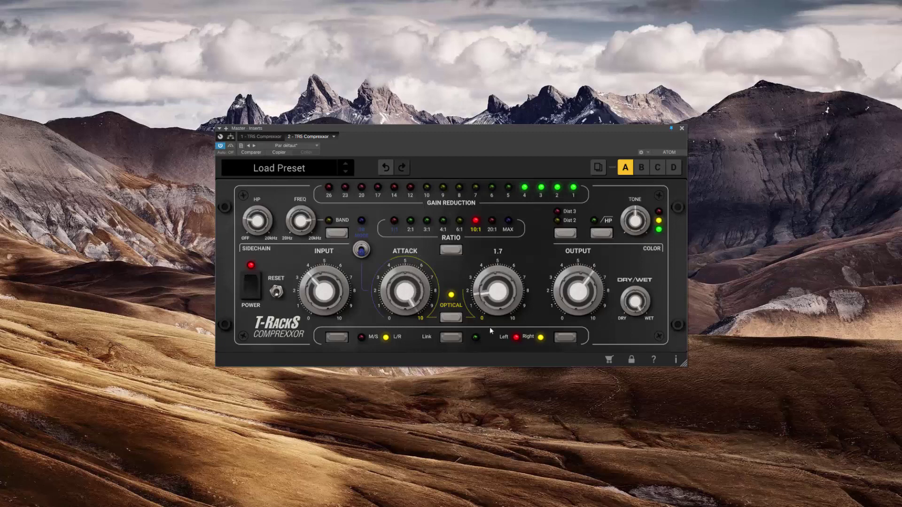
pyautogui.moveTo(410, 258)
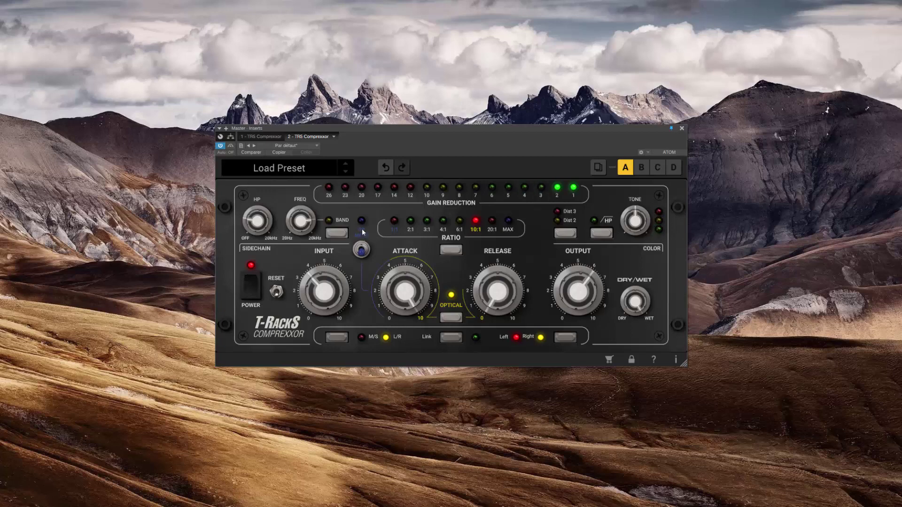
pyautogui.moveTo(397, 284)
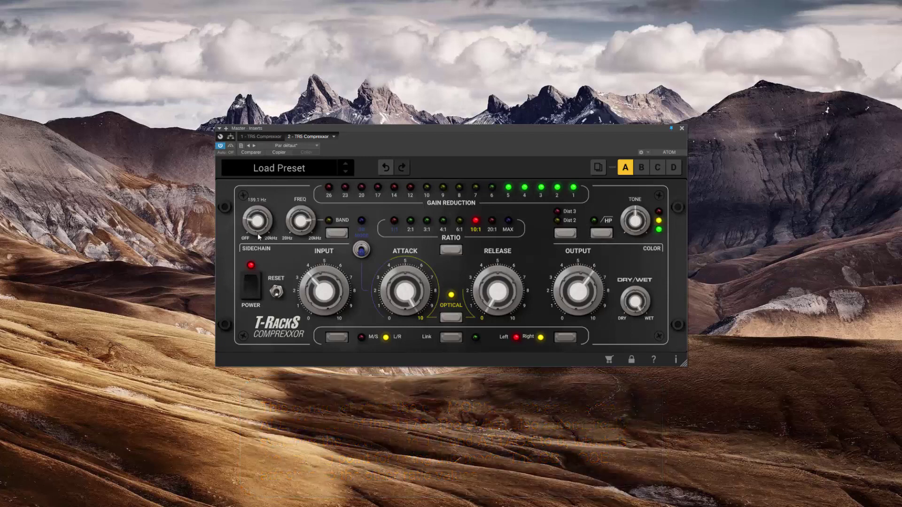
# - Vary the cutoff of the sidechain HP filter around 168.3 Hz
pyautogui.moveTo(259, 227)
pyautogui.moveTo(259, 227); pyautogui.dragTo(257, 223)
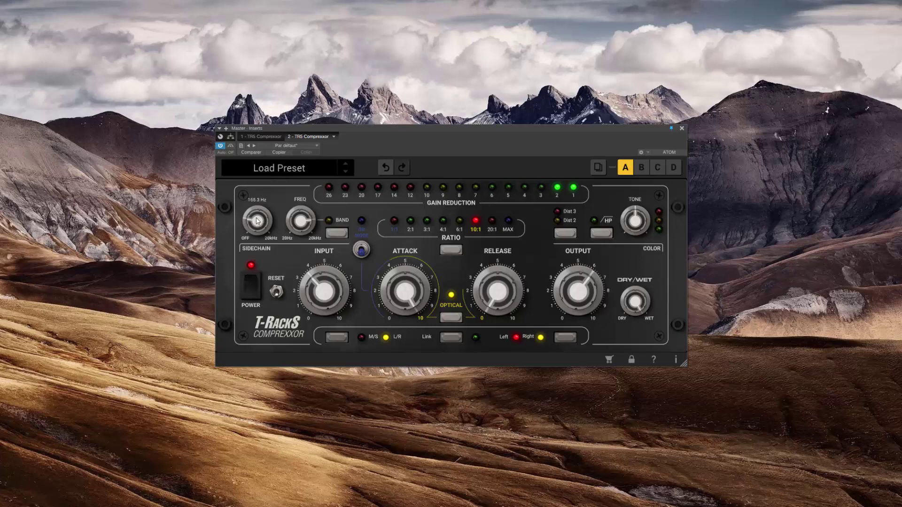
pyautogui.moveTo(257, 225); pyautogui.dragTo(258, 229)
# - Vary the sidechain FREQ knob up and down in the kilohertz range
pyautogui.moveTo(304, 250); pyautogui.dragTo(305, 236)
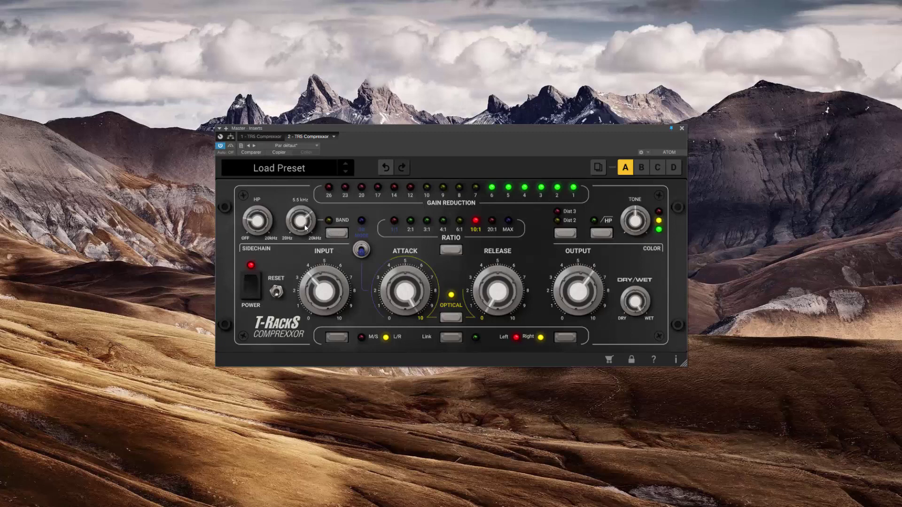
pyautogui.moveTo(305, 229); pyautogui.dragTo(301, 240)
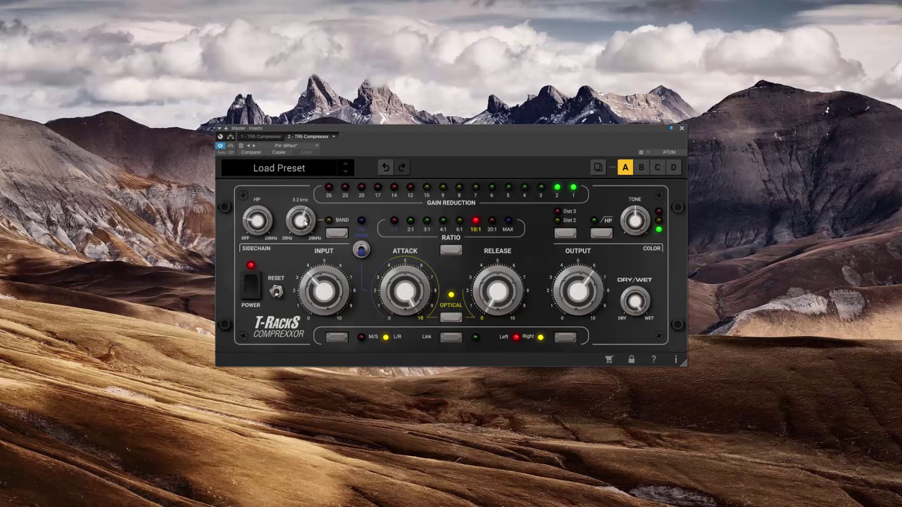
pyautogui.moveTo(303, 222); pyautogui.dragTo(305, 226)
pyautogui.moveTo(303, 227); pyautogui.dragTo(301, 225)
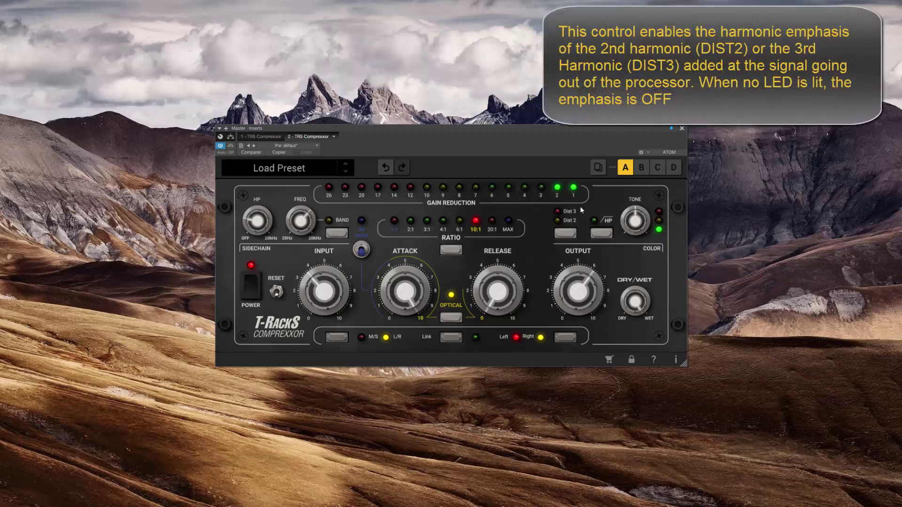
pyautogui.moveTo(641, 222)
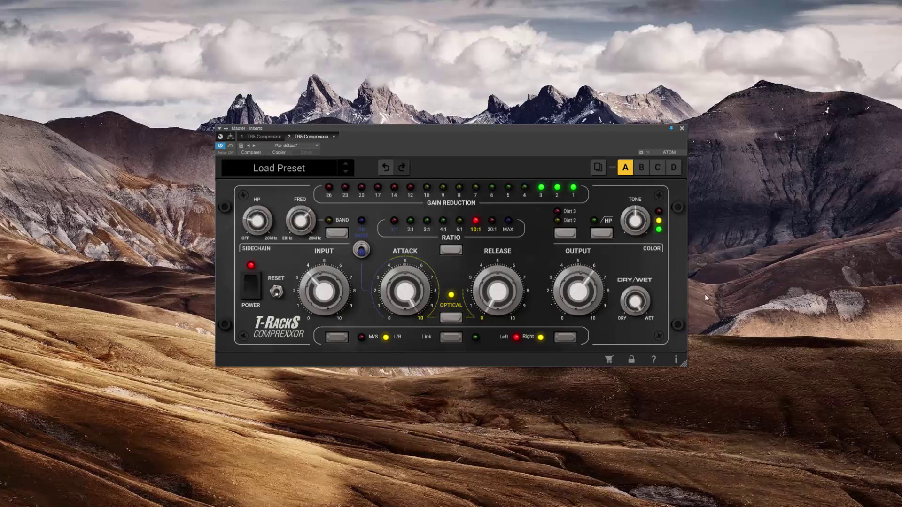
pyautogui.moveTo(570, 316)
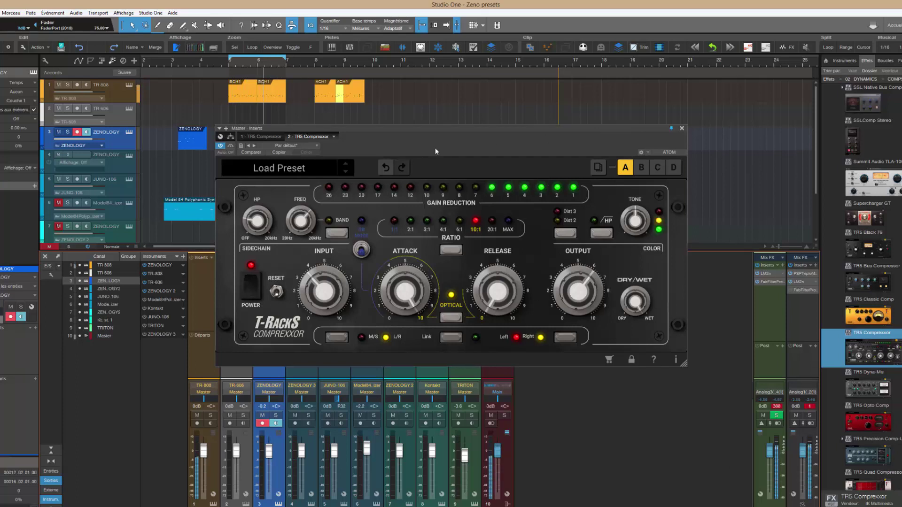
# - Bypass the second Comprexxor and bring the TR-808 instrument editor up in front of it
pyautogui.press('space')
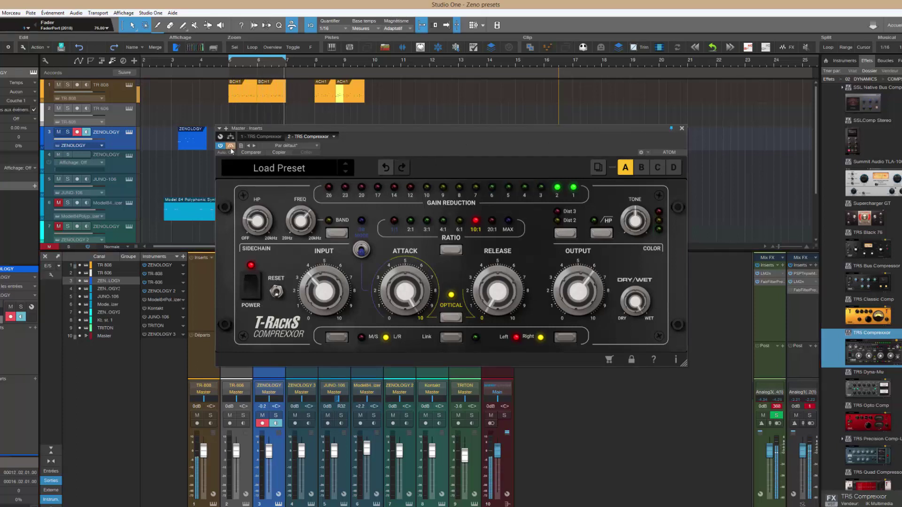
pyautogui.press('space')
pyautogui.click(155, 273)
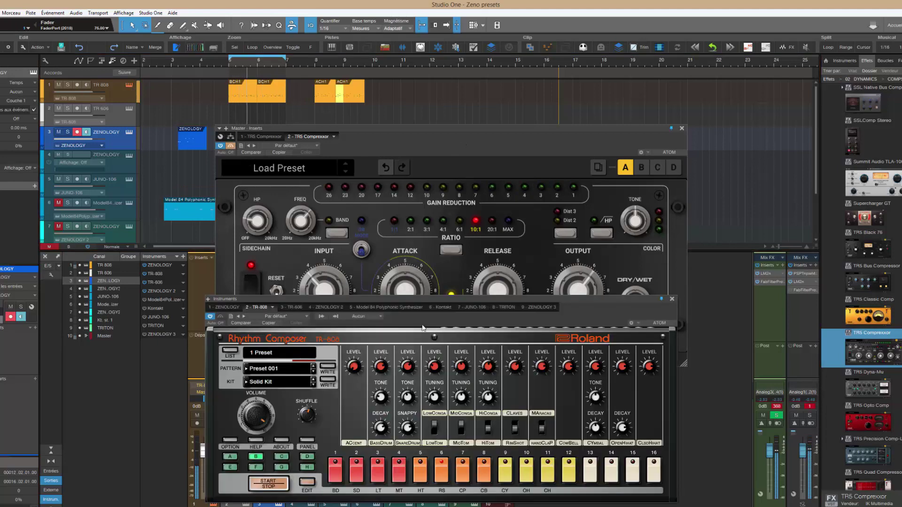
pyautogui.moveTo(416, 303); pyautogui.dragTo(439, 188)
pyautogui.moveTo(435, 140); pyautogui.dragTo(432, 147)
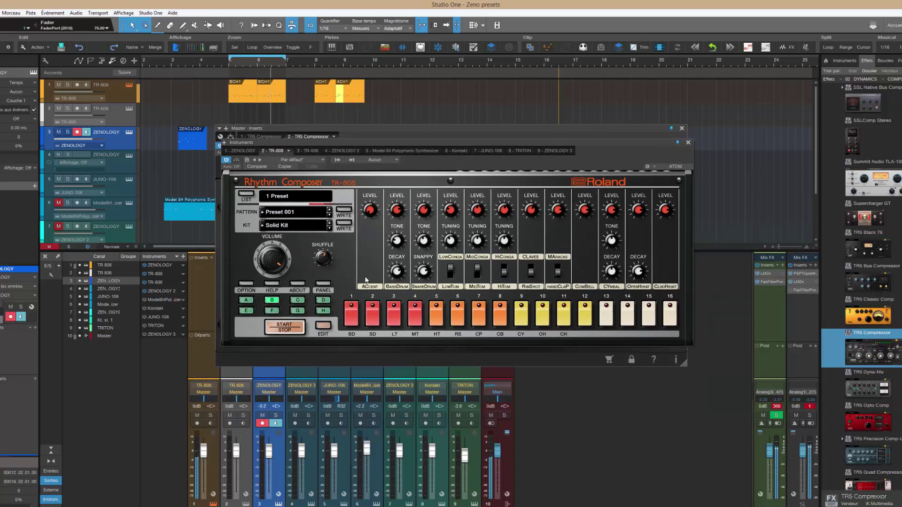
# - Check the TR-808's alternate gain and pan controls, switch back to the level controls and close the editor
pyautogui.click(323, 284)
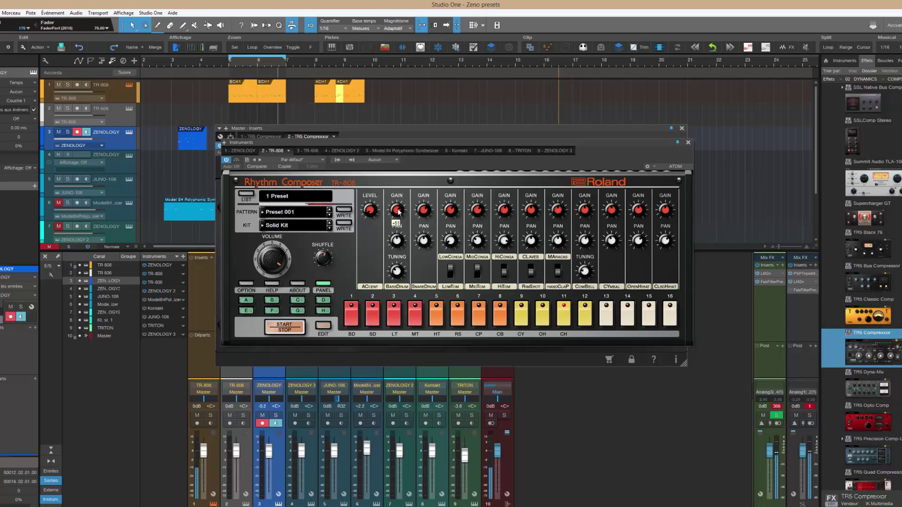
pyautogui.click(323, 285)
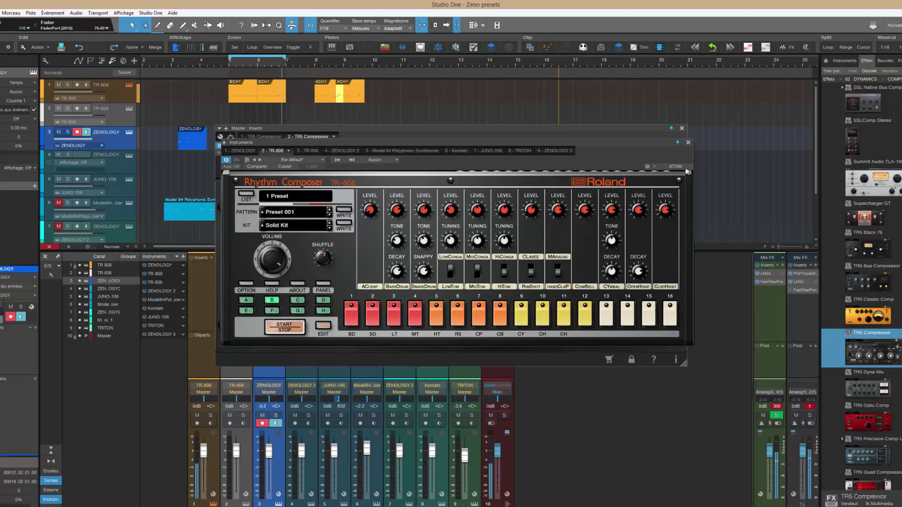
pyautogui.click(688, 143)
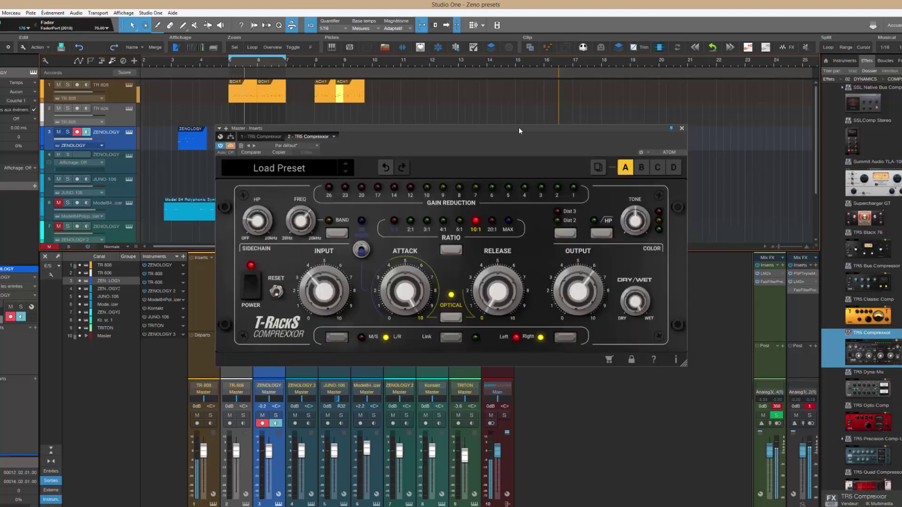
# - Remove both TR5 Comprexxor inserts from the Master channel
pyautogui.moveTo(519, 128); pyautogui.dragTo(520, 14)
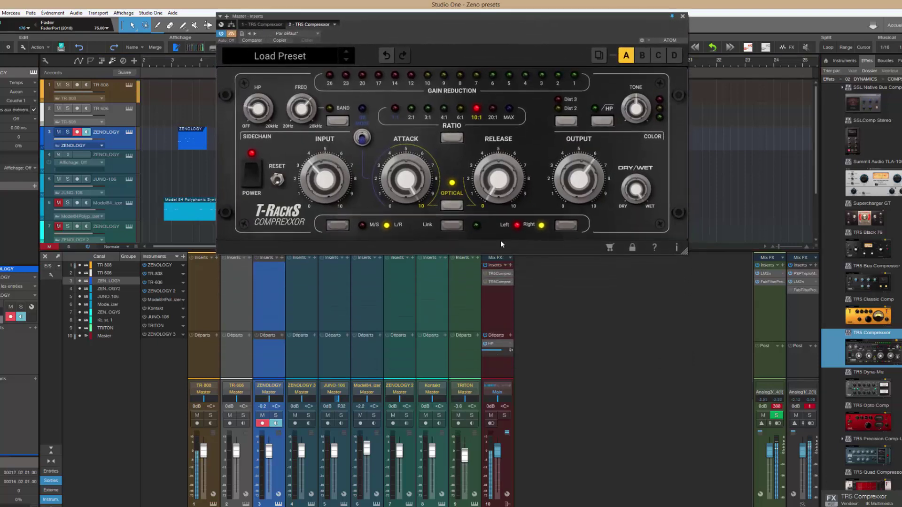
pyautogui.rightClick(510, 281)
pyautogui.click(543, 362)
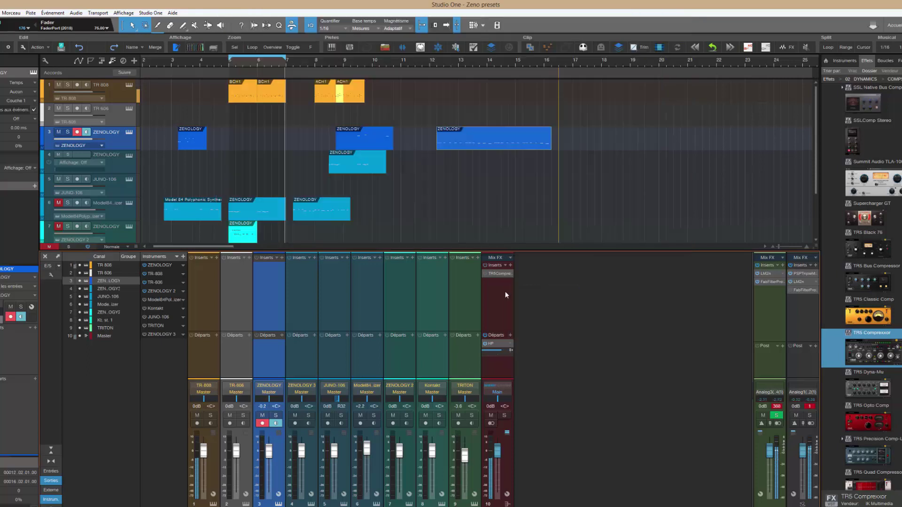
pyautogui.rightClick(510, 273)
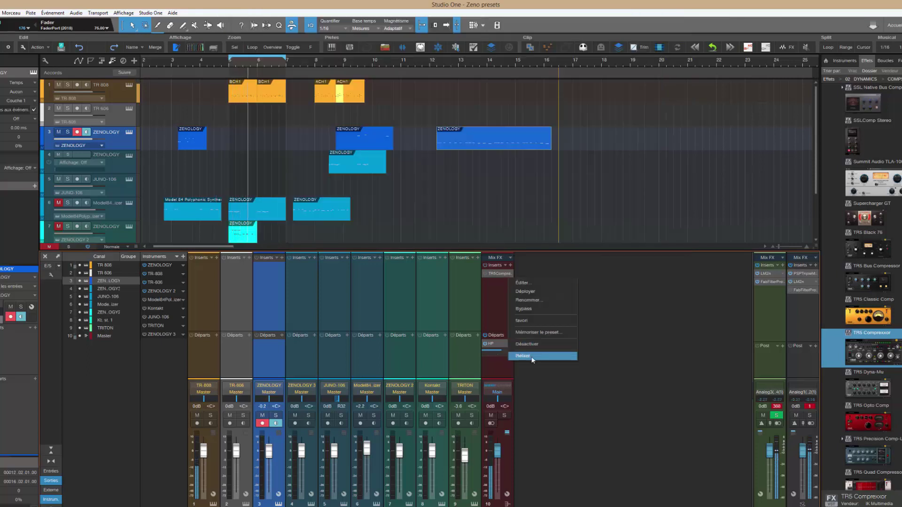
pyautogui.click(536, 356)
# - Insert a fresh TR5 Comprexxor on the Master channel and move its window clear of the timeline's upper tracks
pyautogui.moveTo(849, 353); pyautogui.dragTo(495, 311)
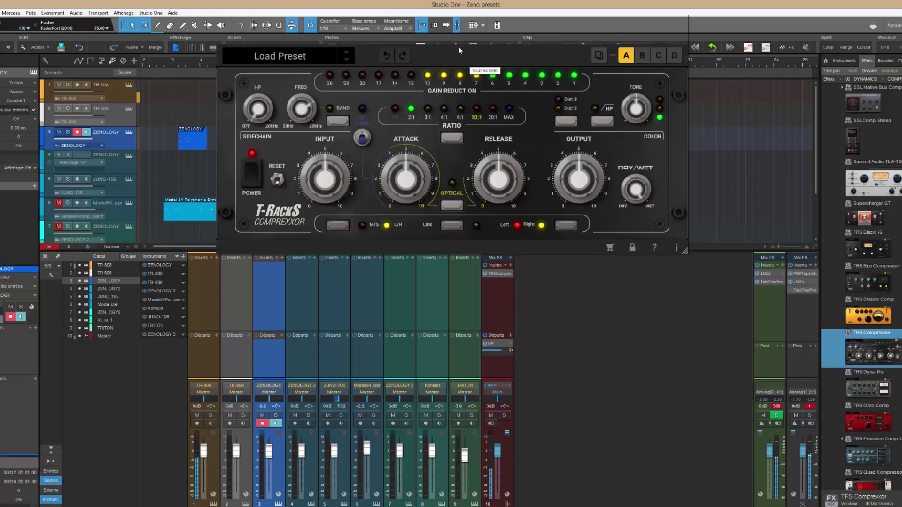
pyautogui.moveTo(438, 47); pyautogui.dragTo(453, 137)
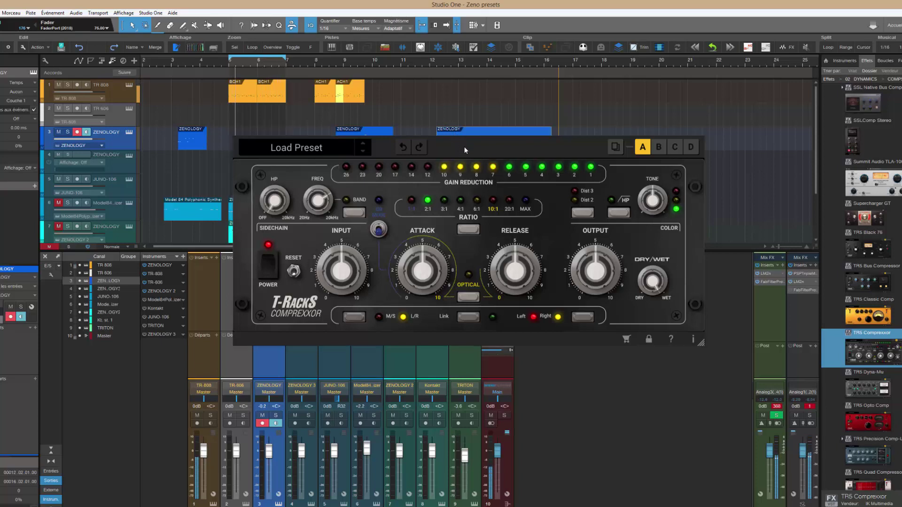
pyautogui.moveTo(460, 131); pyautogui.dragTo(462, 175)
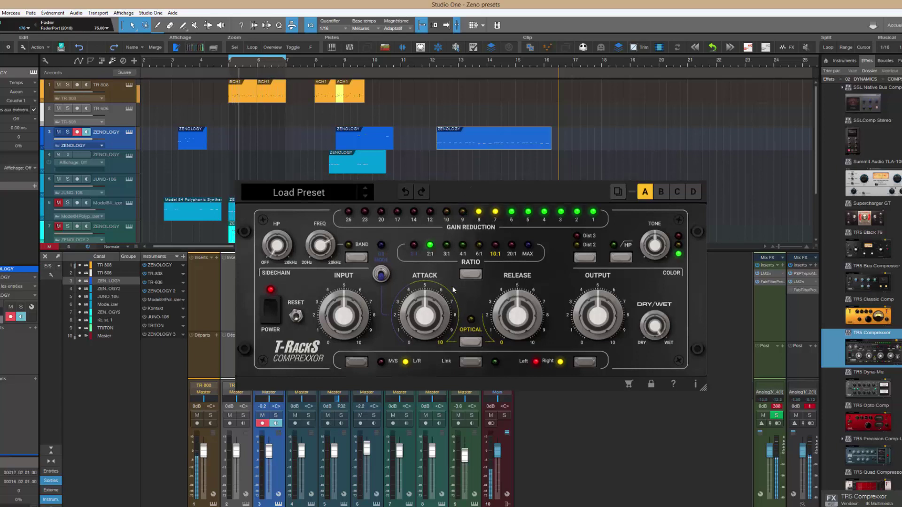
# - Open the LM2n loudness meter on the HP output and place the Master channel's Comprexxor window beside it
pyautogui.click(772, 273)
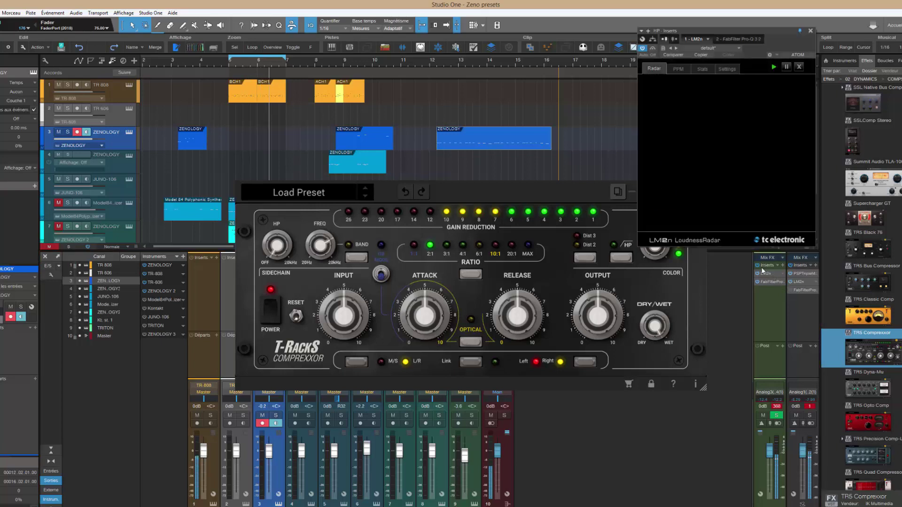
pyautogui.click(568, 188)
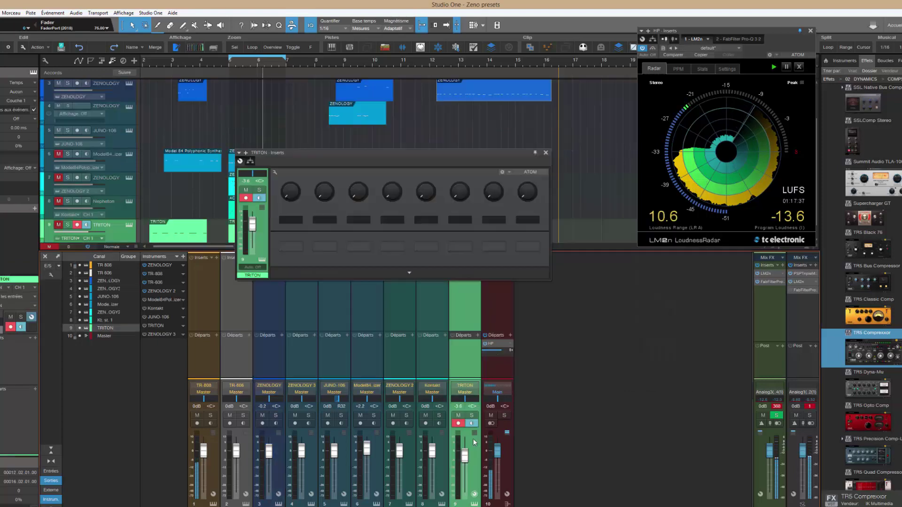
pyautogui.click(472, 439)
pyautogui.click(508, 304)
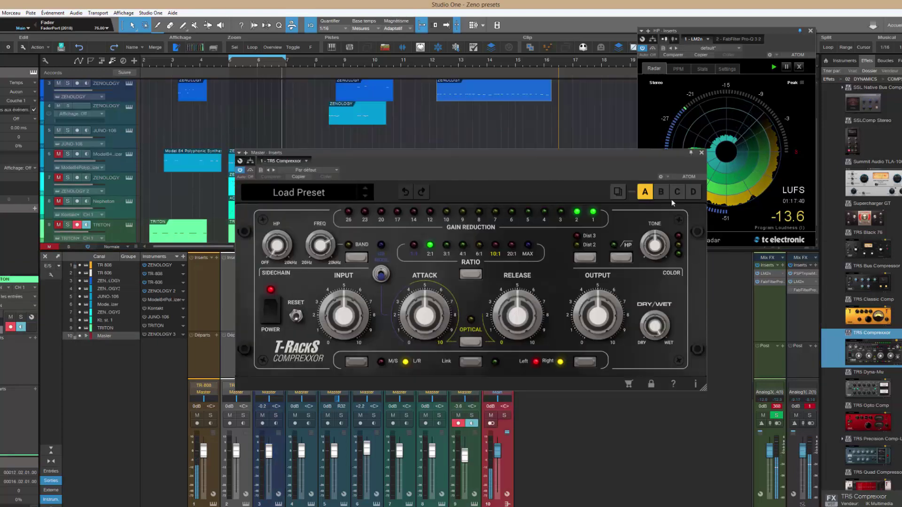
pyautogui.moveTo(684, 152); pyautogui.dragTo(596, 109)
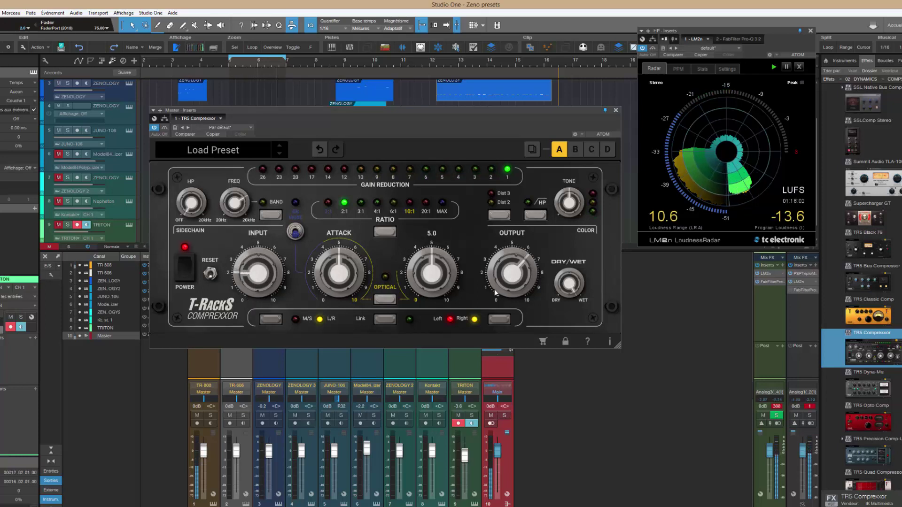
# - Set the Comprexxor's output level to 7.3
pyautogui.moveTo(508, 264)
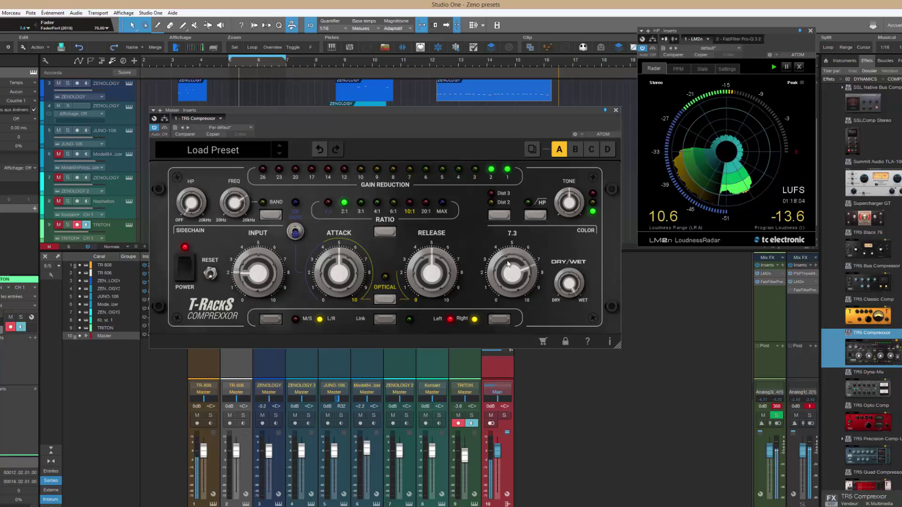
pyautogui.scroll(1, 508, 263)
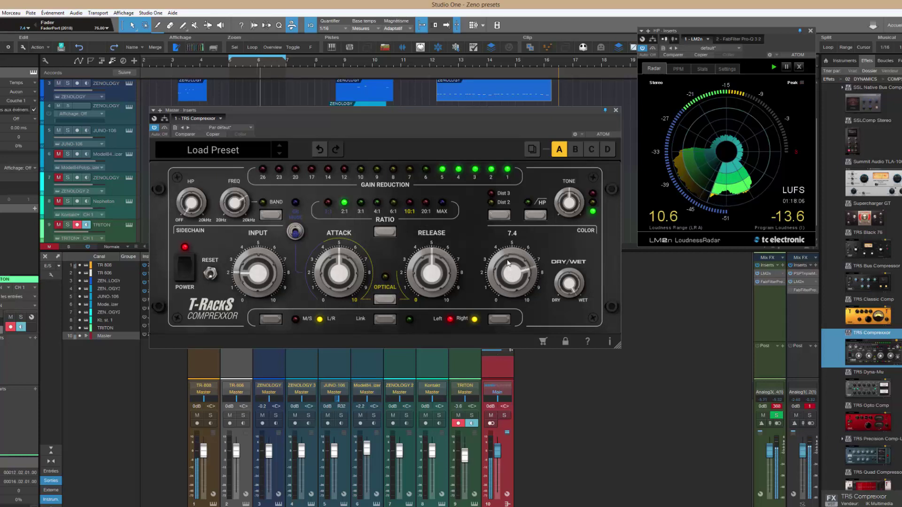
pyautogui.scroll(-1, 508, 264)
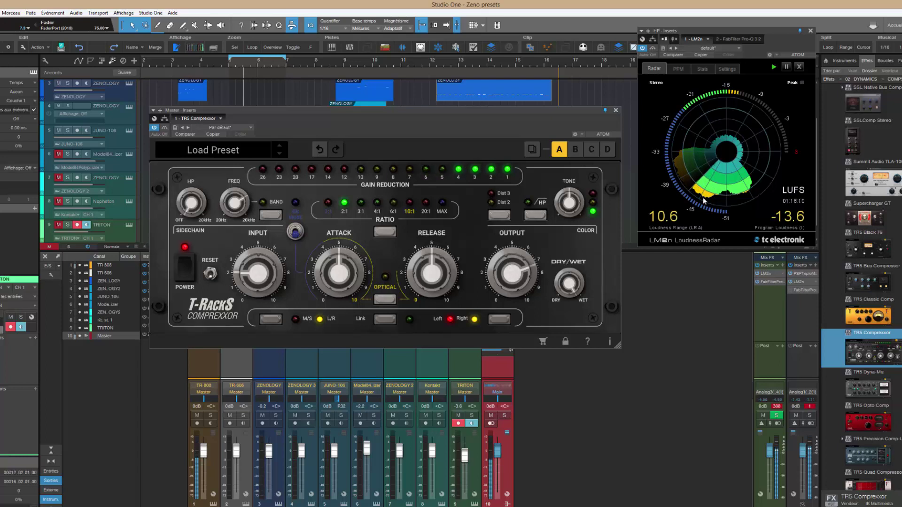
# - Compare the mix with the Comprexxor bypassed, then lower its input level slightly and set its output level to 7.8
pyautogui.click(165, 128)
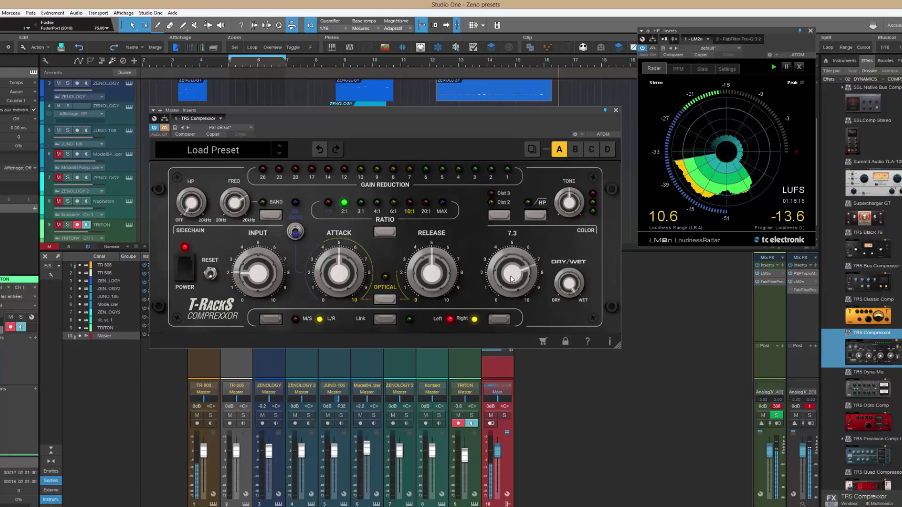
pyautogui.scroll(1, 511, 277)
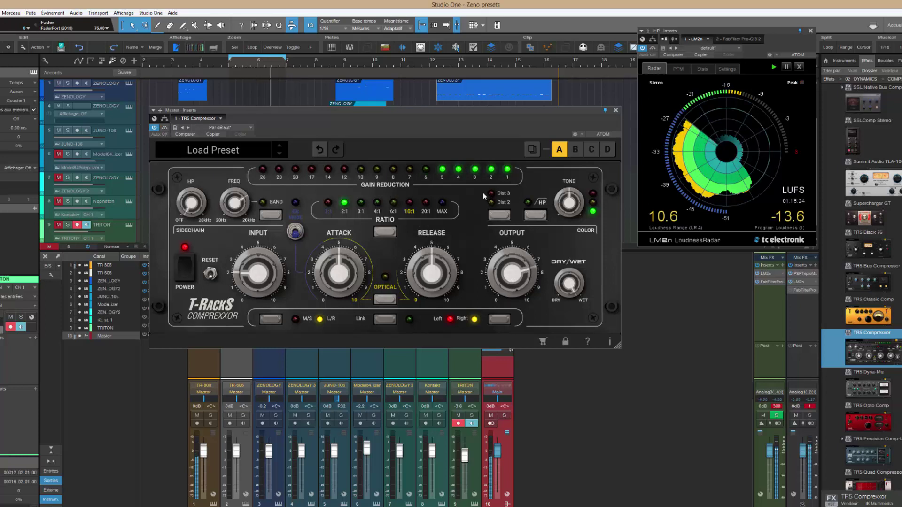
pyautogui.moveTo(259, 280)
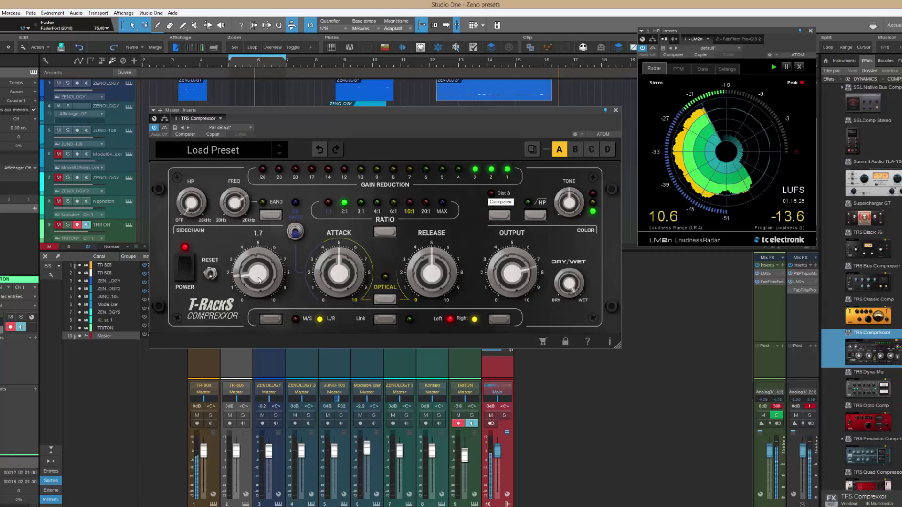
pyautogui.moveTo(259, 279); pyautogui.dragTo(259, 281)
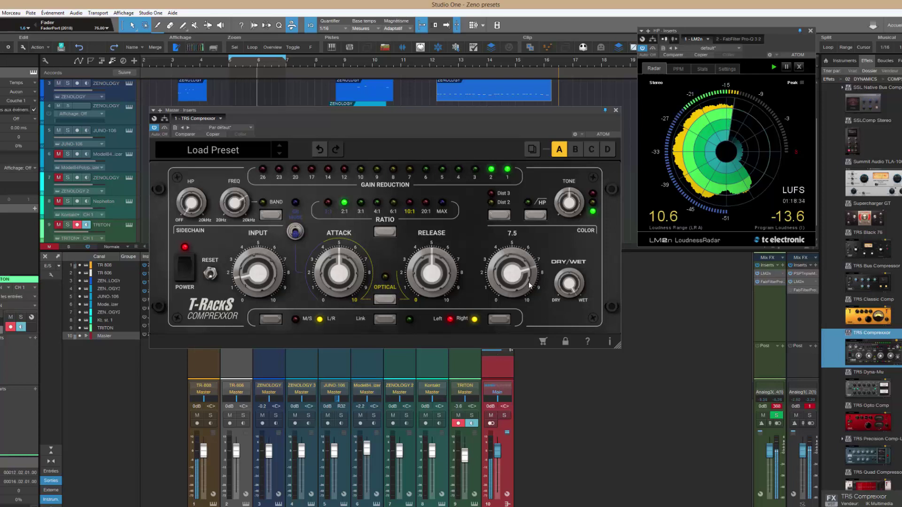
pyautogui.scroll(1, 525, 277)
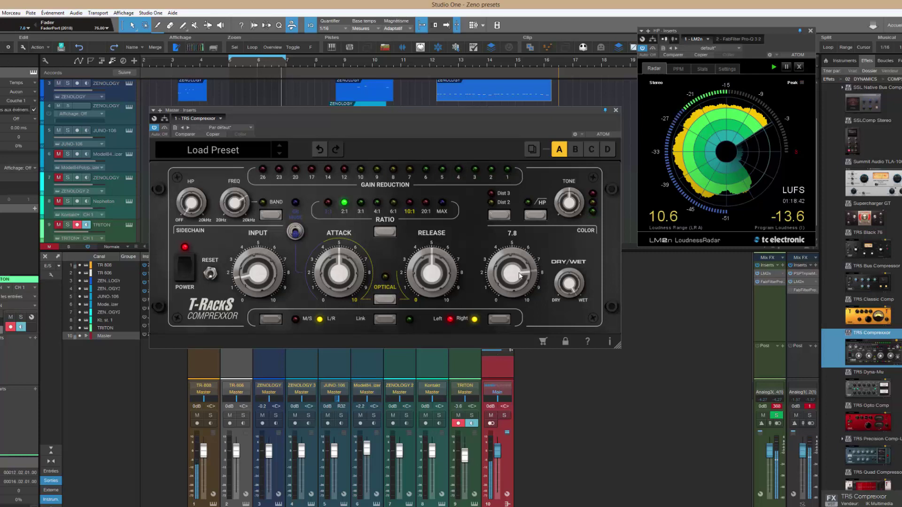
# - Bypass the Comprexxor and re-enable it to compare the processed and unprocessed mix
pyautogui.moveTo(260, 297)
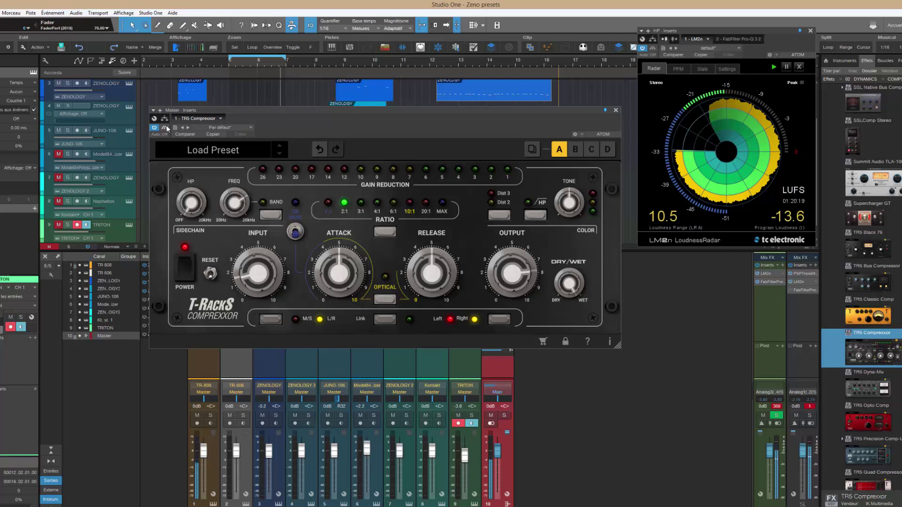
pyautogui.click(165, 128)
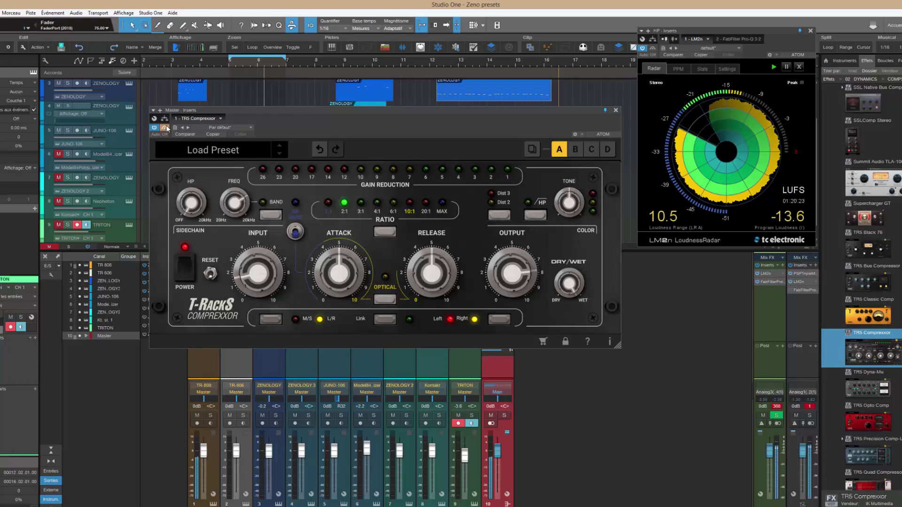
pyautogui.click(165, 128)
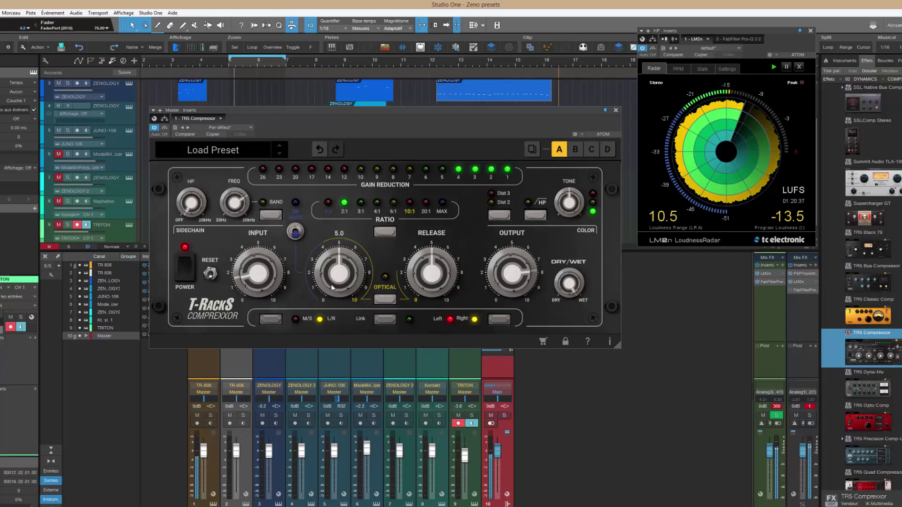
# - Set the Comprexxor's attack to 0.0
pyautogui.moveTo(330, 307); pyautogui.dragTo(331, 334)
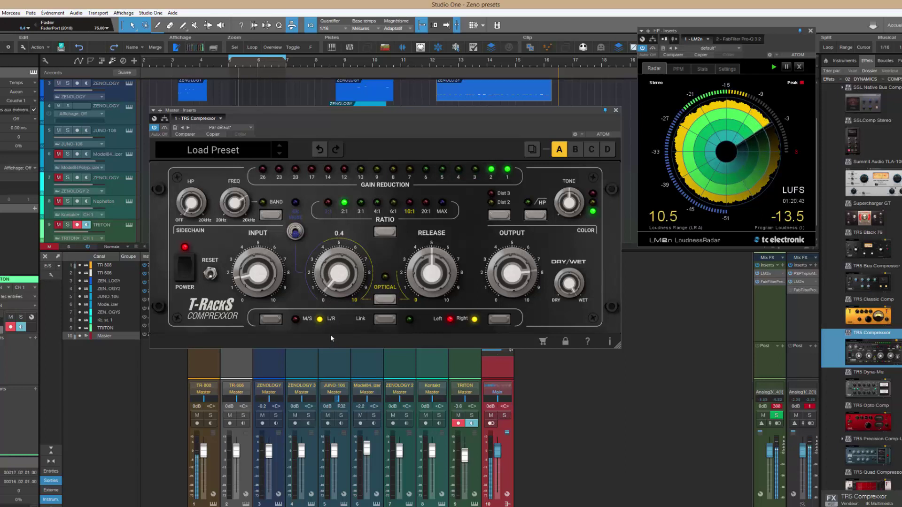
pyautogui.moveTo(331, 335)
pyautogui.mouseDown()
pyautogui.moveTo(334, 348)
pyautogui.moveTo(324, 348)
pyautogui.mouseUp()
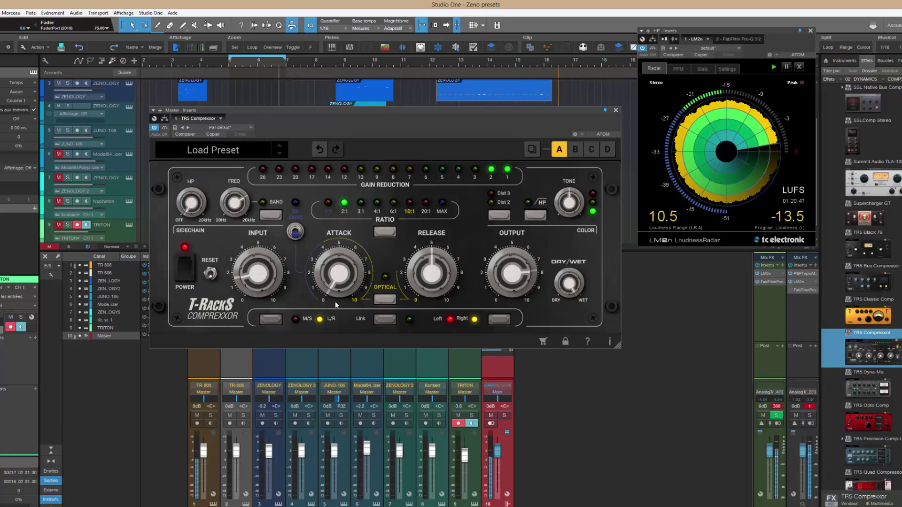
pyautogui.moveTo(334, 287)
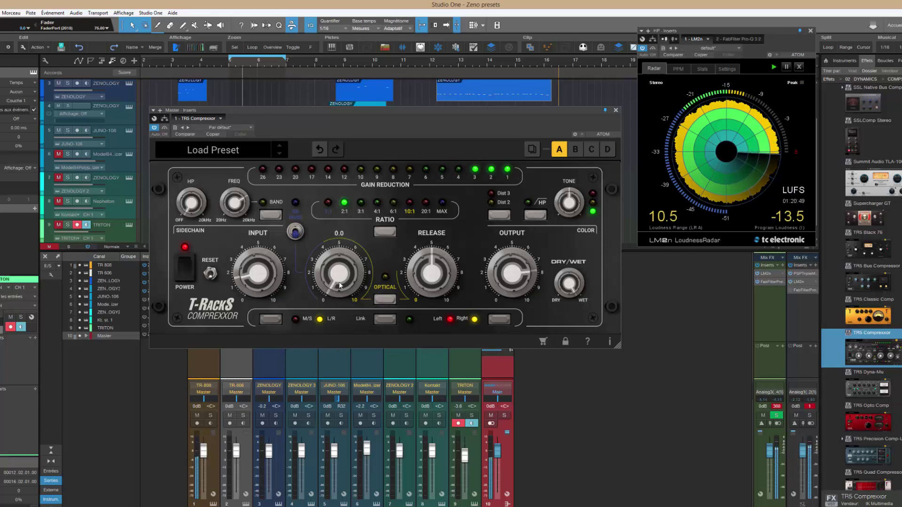
pyautogui.moveTo(335, 292)
pyautogui.mouseDown()
pyautogui.moveTo(332, 183)
pyautogui.moveTo(342, 123)
pyautogui.moveTo(325, 294)
pyautogui.mouseUp()
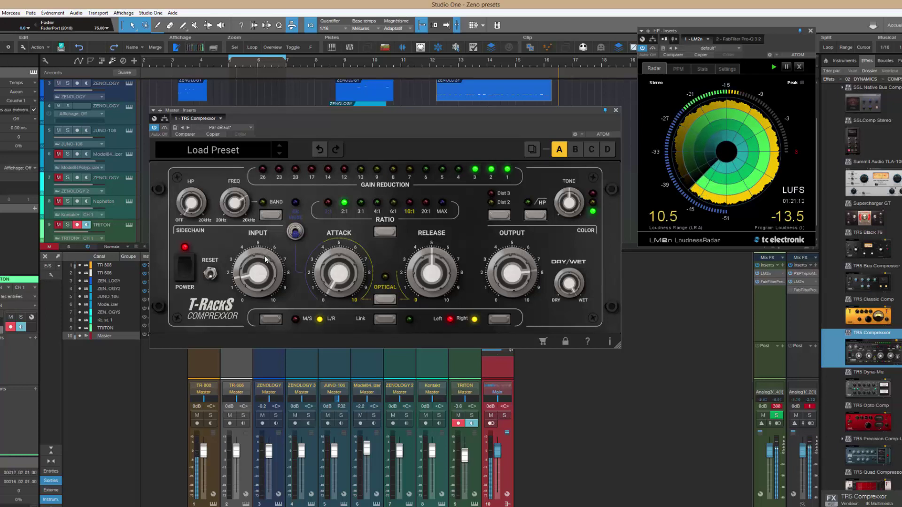
# - Lower the Comprexxor's input level and set its output level to 8.2 to compensate
pyautogui.moveTo(258, 283)
pyautogui.scroll(-1, 258, 283)
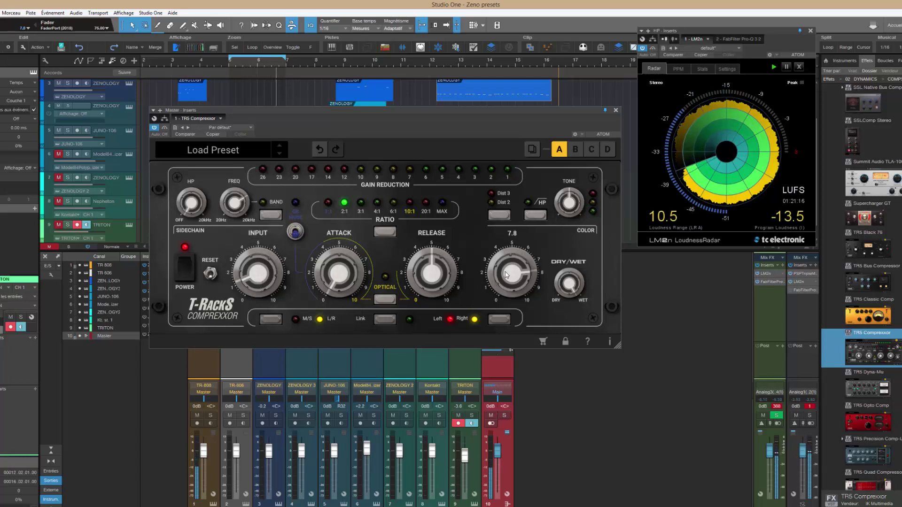
pyautogui.scroll(-2, 507, 270)
pyautogui.scroll(2, 506, 270)
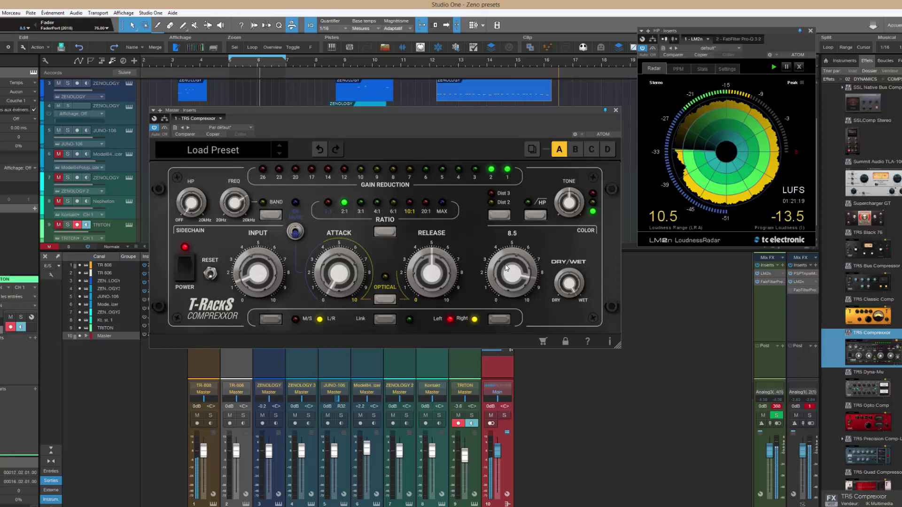
pyautogui.scroll(-1, 506, 268)
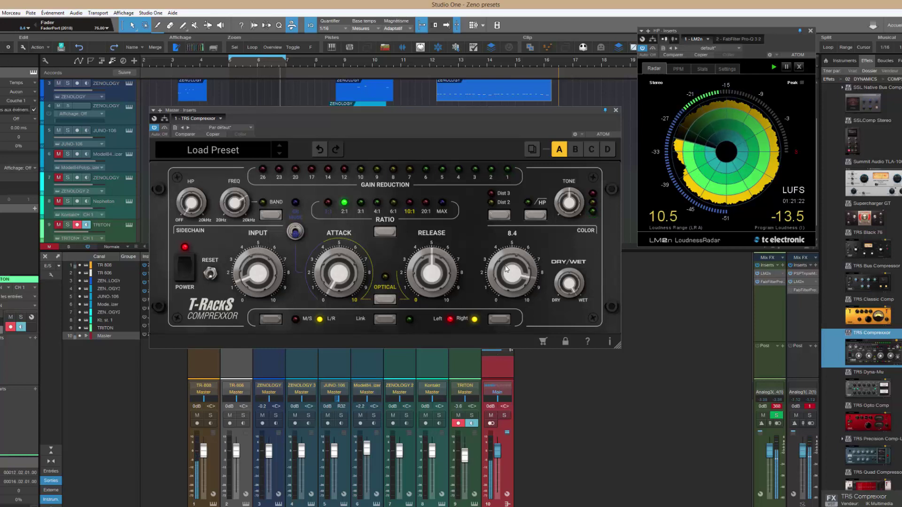
pyautogui.scroll(-1, 506, 269)
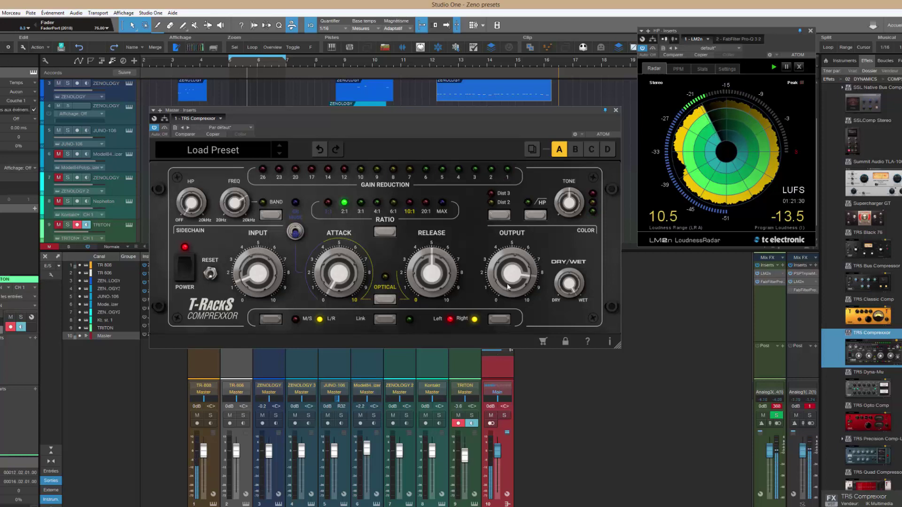
# - Compare the mix with the Comprexxor bypassed and active at the new levels
pyautogui.click(164, 127)
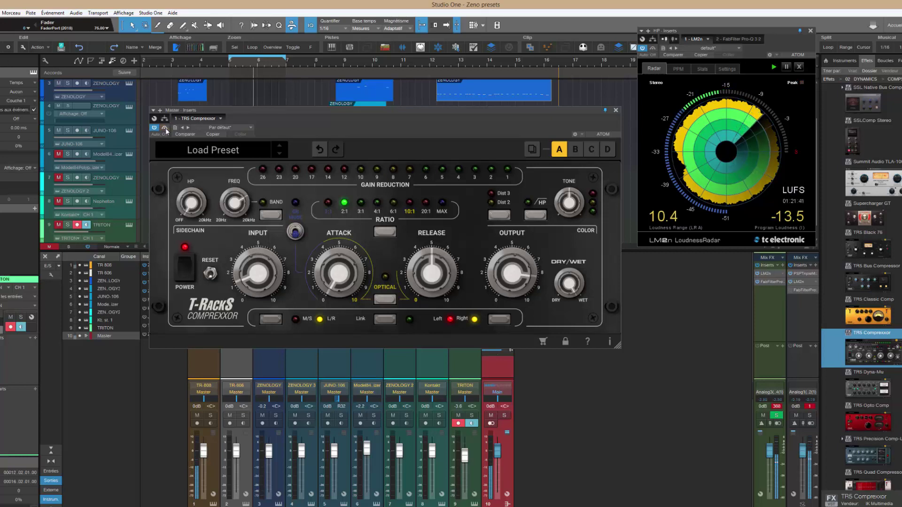
pyautogui.click(164, 128)
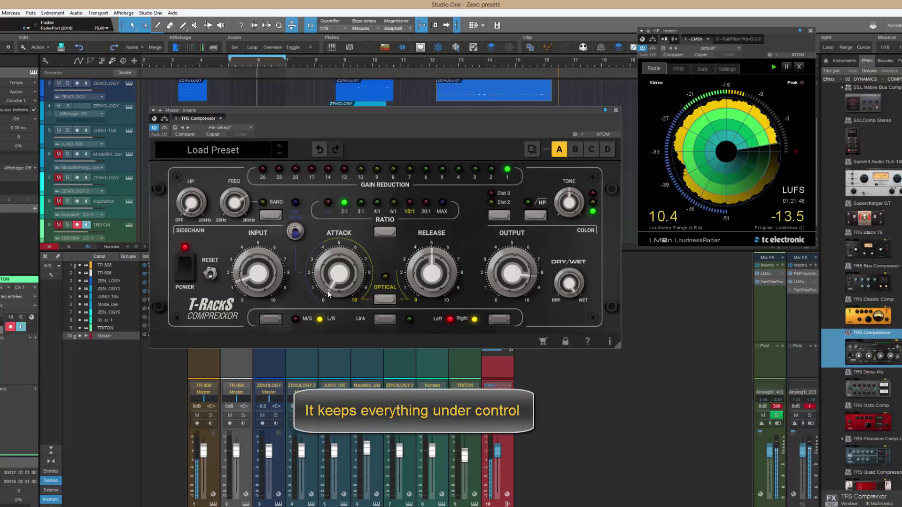
# - Switch the Comprexxor to optical mode, then rebalance it with a higher input level and a lower output level
pyautogui.moveTo(335, 285)
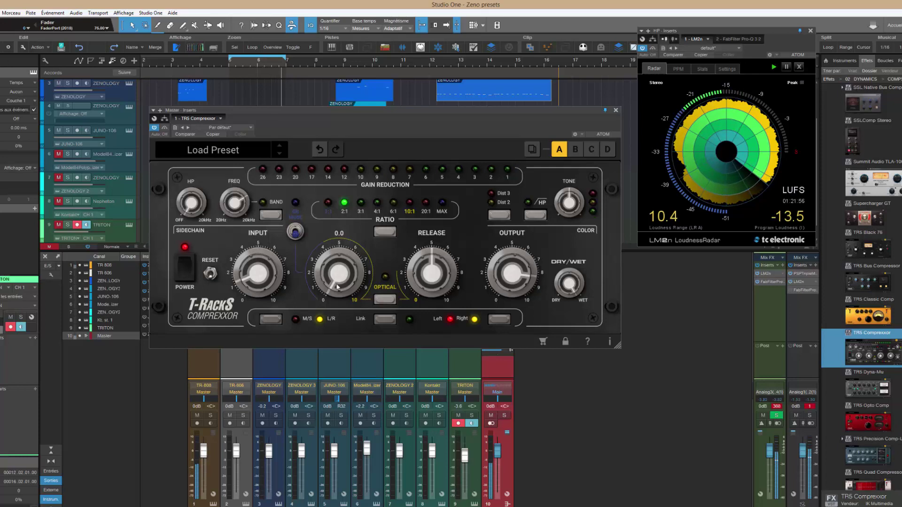
pyautogui.click(379, 301)
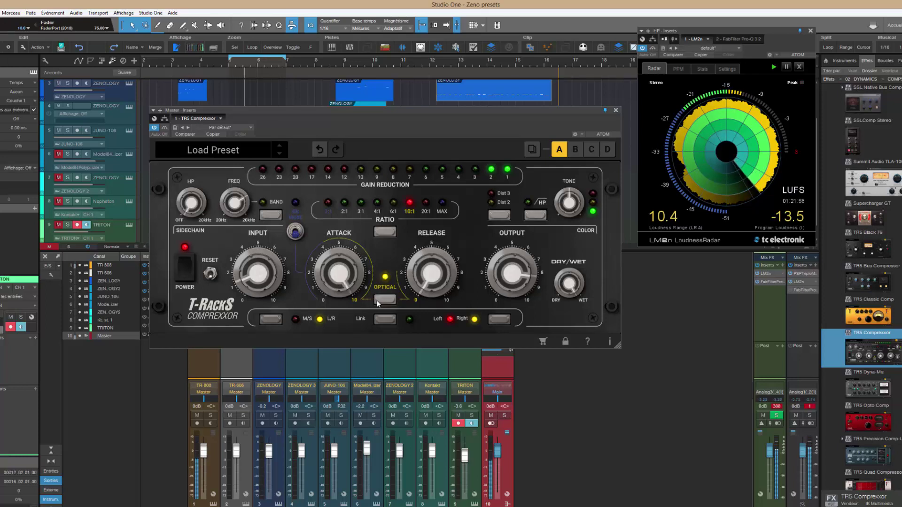
pyautogui.moveTo(256, 266)
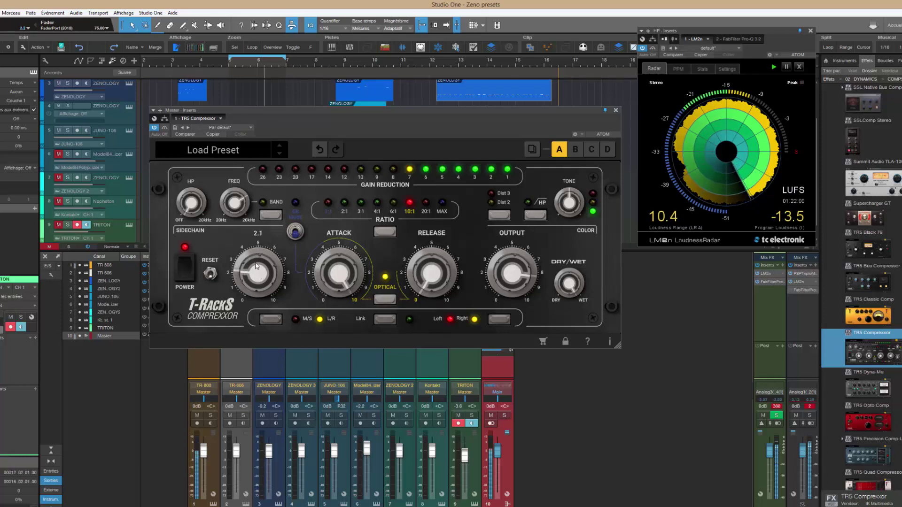
pyautogui.moveTo(517, 287)
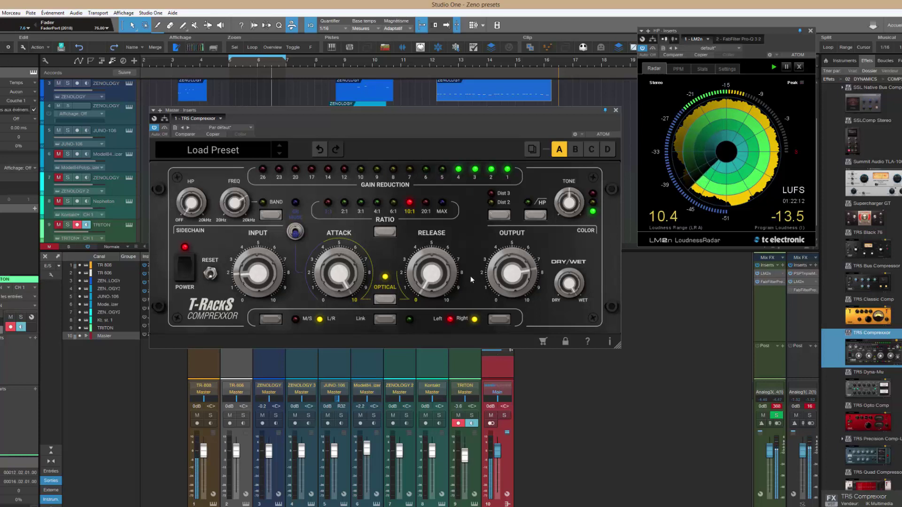
pyautogui.scroll(1, 515, 275)
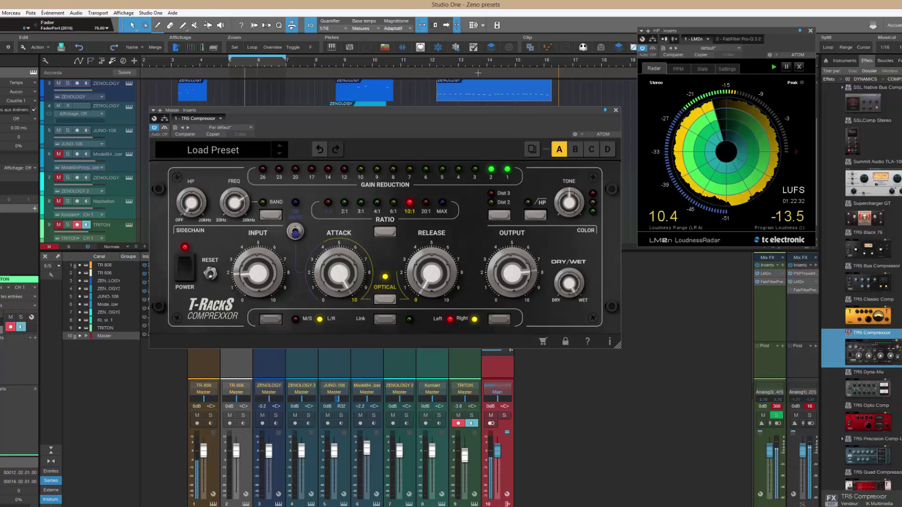
# - Set the LM2n meter's target loudness to -14.0 LUFS and return to its radar view
pyautogui.click(728, 69)
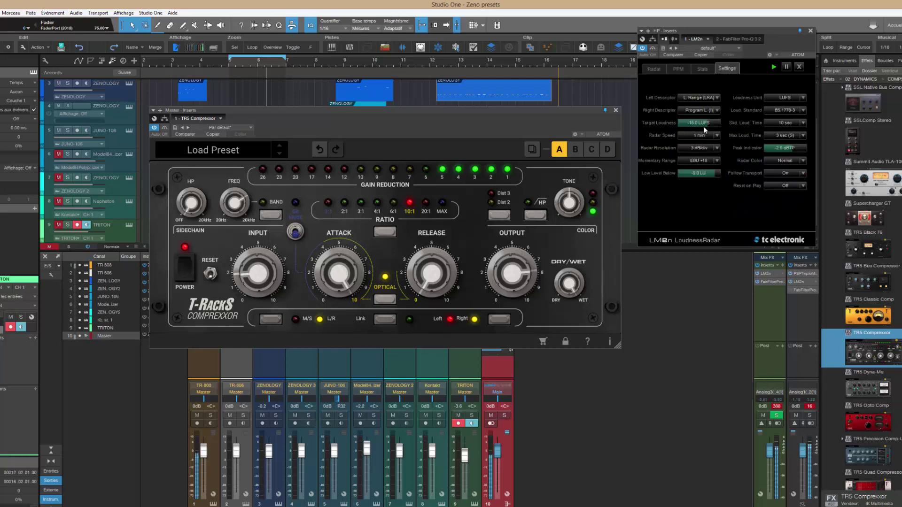
pyautogui.scroll(-2, 705, 124)
pyautogui.scroll(-1, 706, 125)
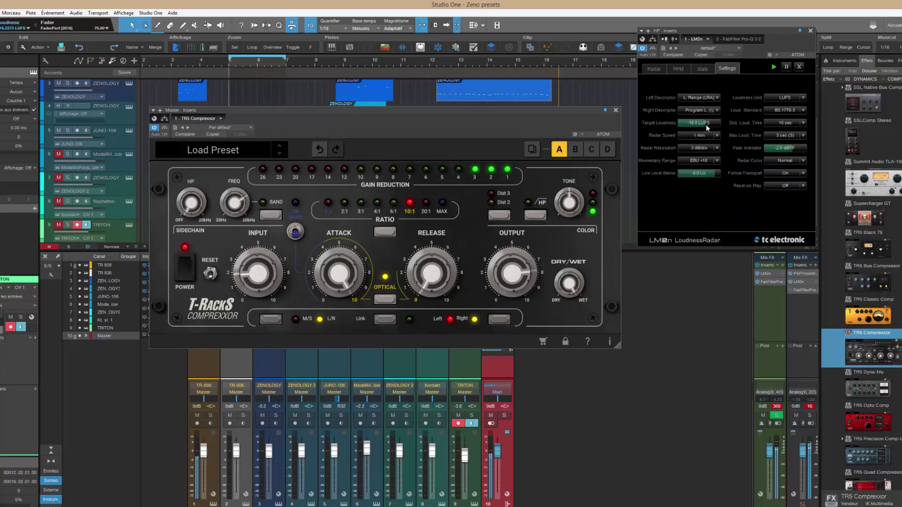
pyautogui.scroll(4, 709, 125)
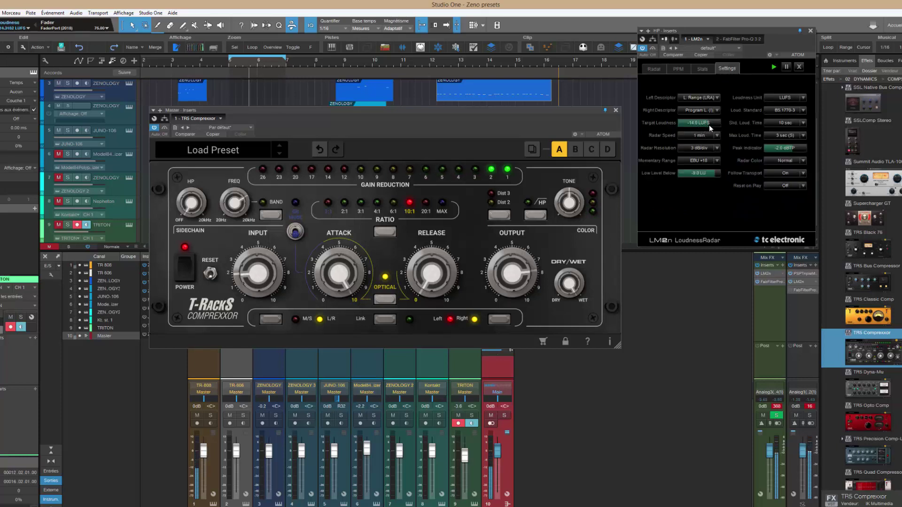
pyautogui.click(655, 68)
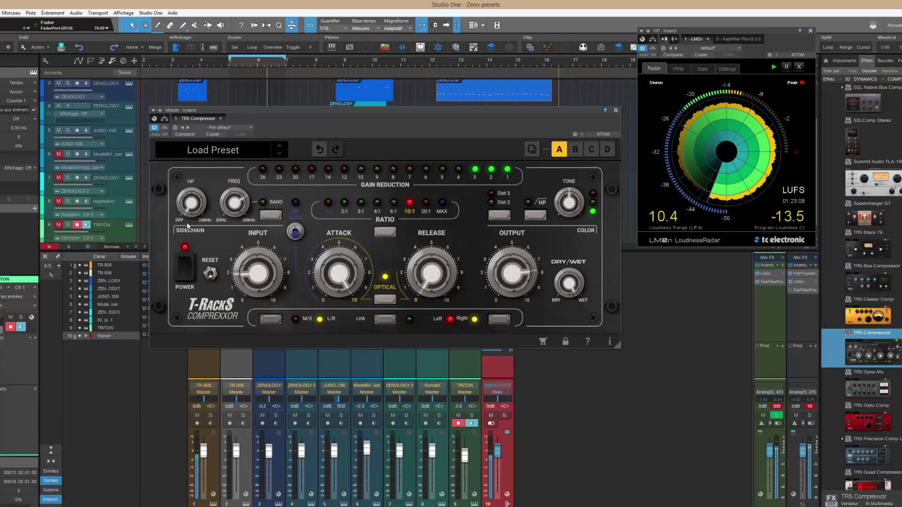
# - Set the Comprexxor's sidechain high-pass filter to 97.4 Hz and its output level to 7.4
pyautogui.moveTo(190, 211)
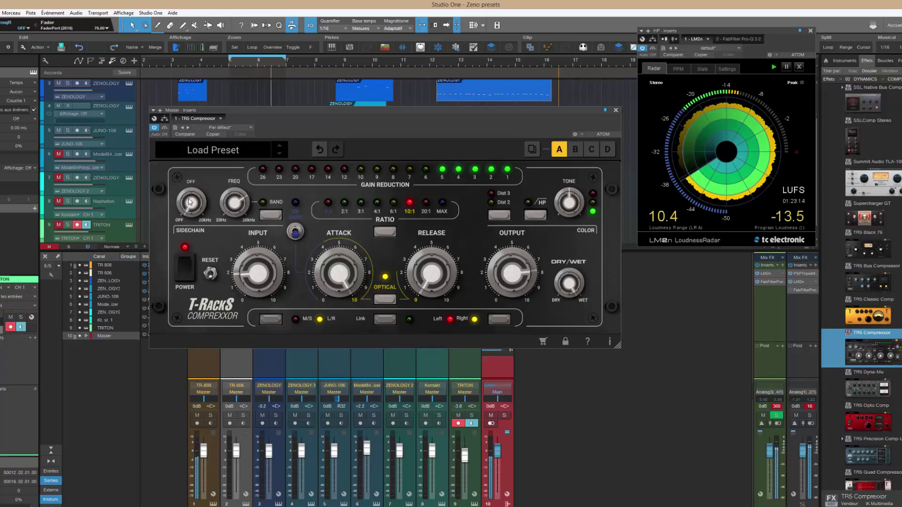
pyautogui.moveTo(190, 203); pyautogui.dragTo(188, 181)
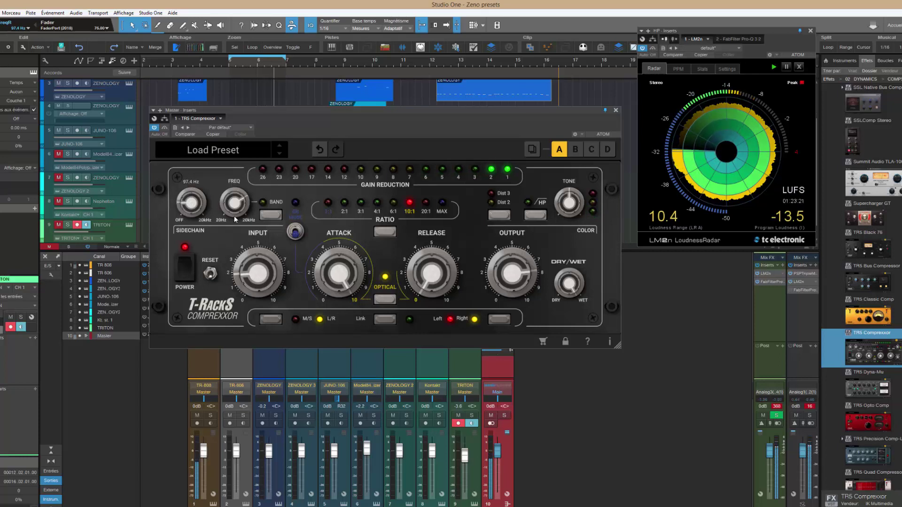
pyautogui.moveTo(517, 277)
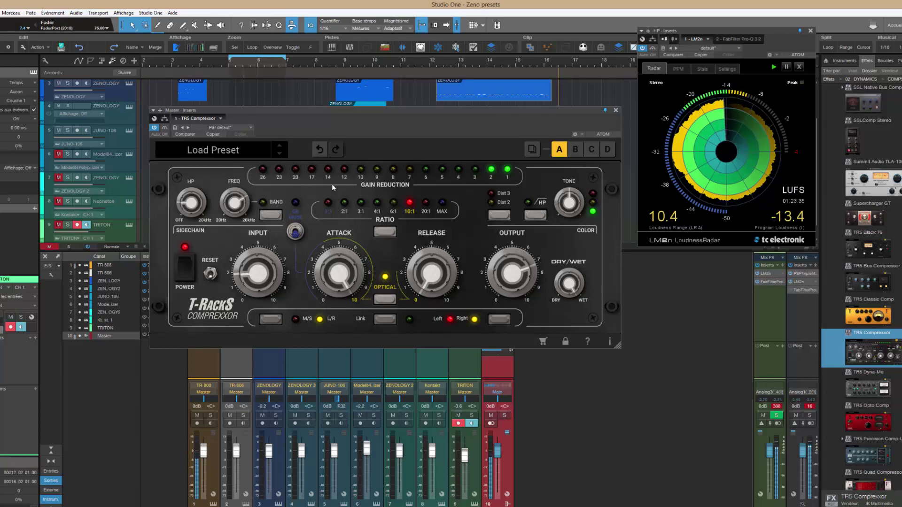
# - Check the mix against the bypassed Comprexxor, then set the sidechain high-pass filter to 85.4 Hz
pyautogui.click(165, 127)
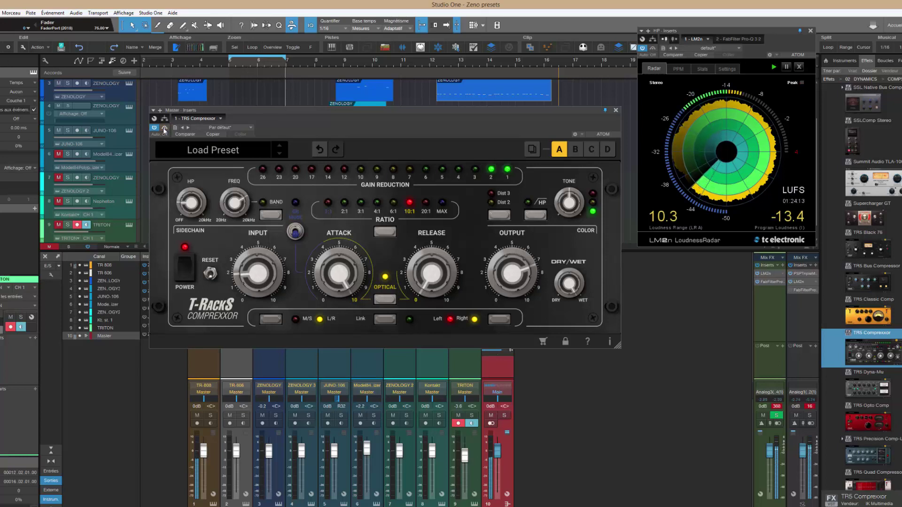
pyautogui.moveTo(191, 203)
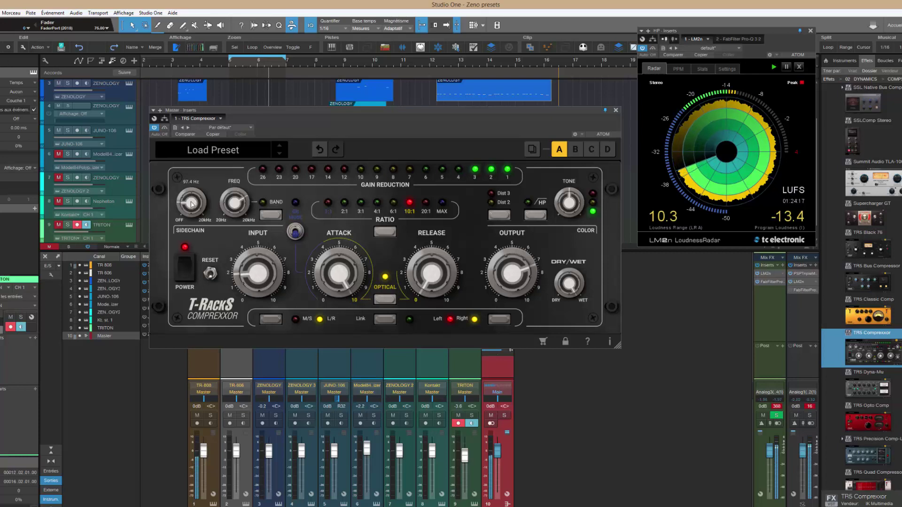
pyautogui.scroll(2, 191, 203)
pyautogui.moveTo(191, 204); pyautogui.dragTo(193, 207)
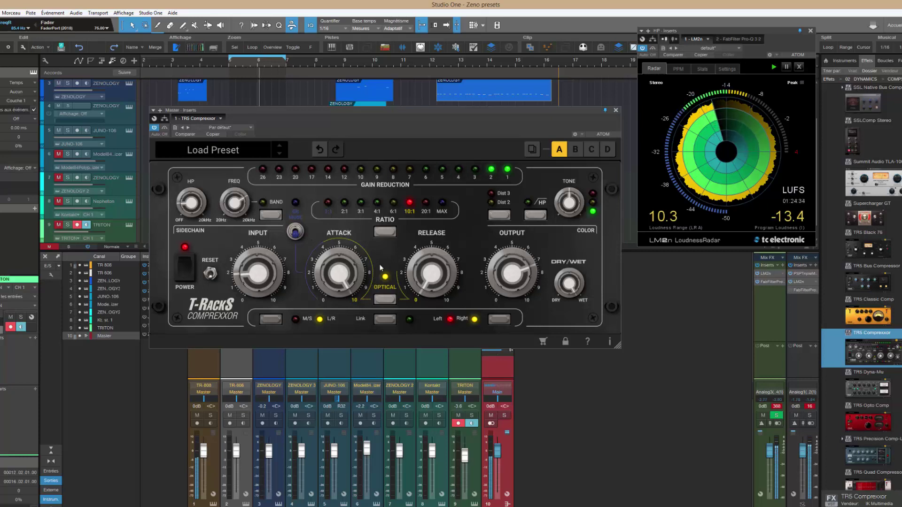
# - Enable the Dist 2 distortion in the Comprexxor's color section
pyautogui.moveTo(567, 204)
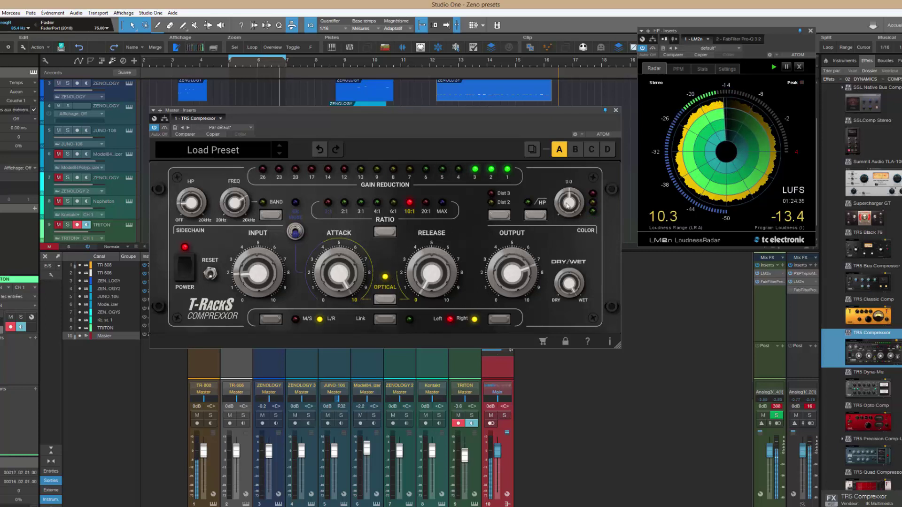
pyautogui.click(492, 202)
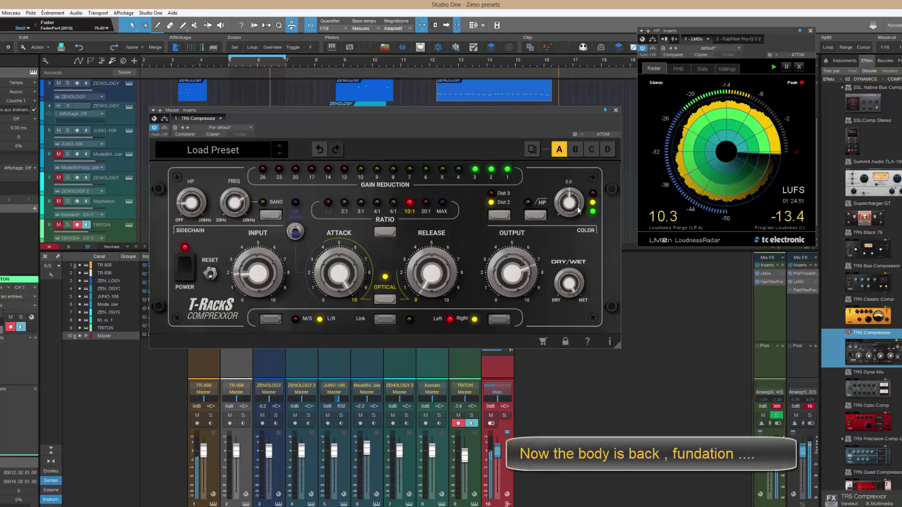
# - Alternate the color distortion between Dist 3 and Dist 2, auditioning it with the tone at 3.3, and end on Dist 2
pyautogui.click(492, 195)
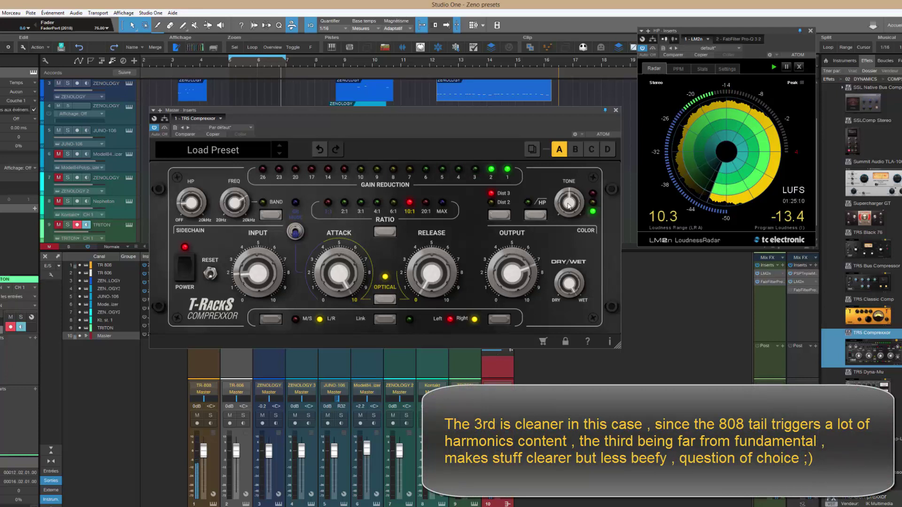
pyautogui.moveTo(555, 209); pyautogui.dragTo(567, 160)
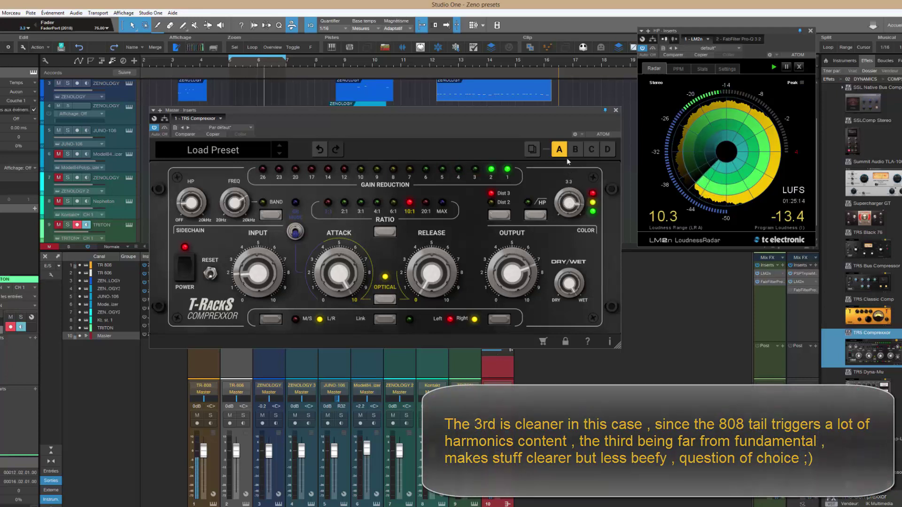
pyautogui.click(492, 203)
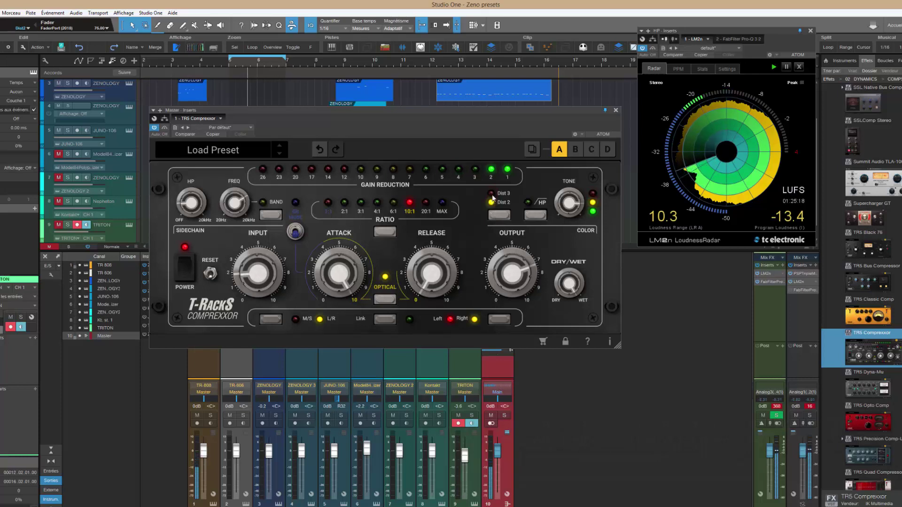
pyautogui.click(492, 195)
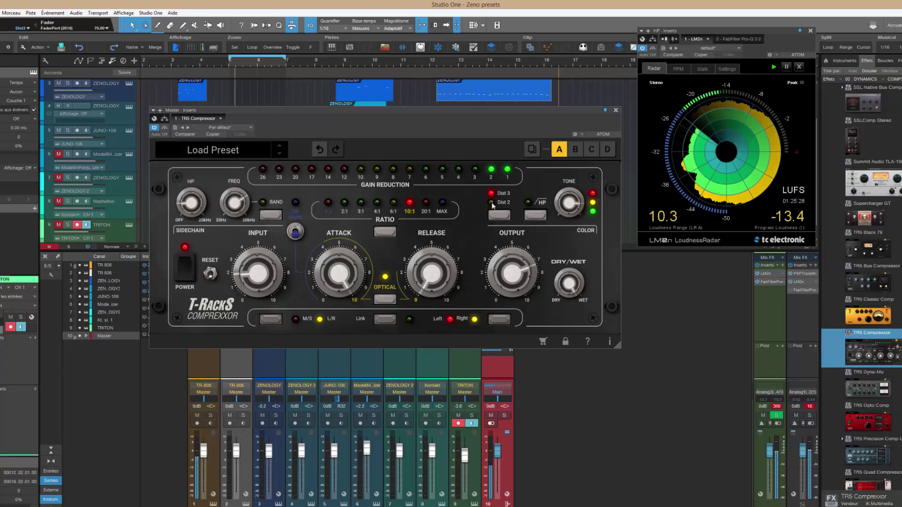
pyautogui.click(492, 204)
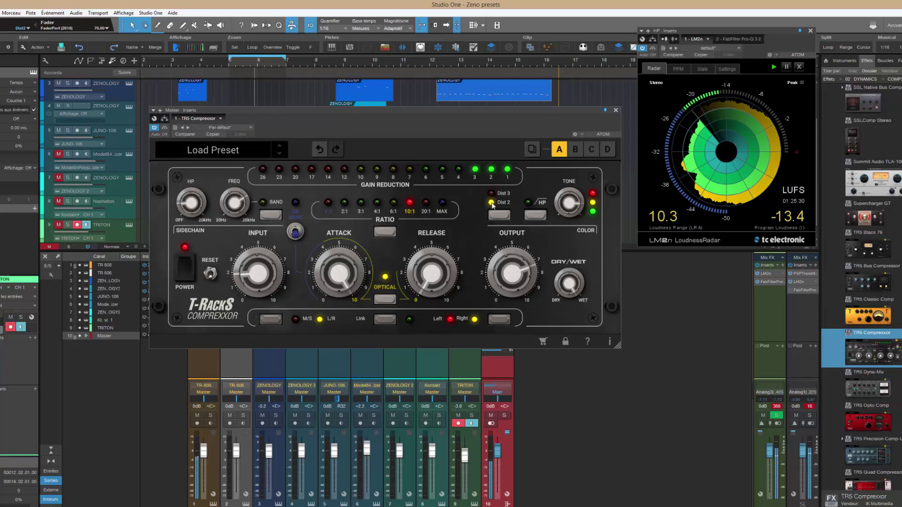
pyautogui.click(492, 198)
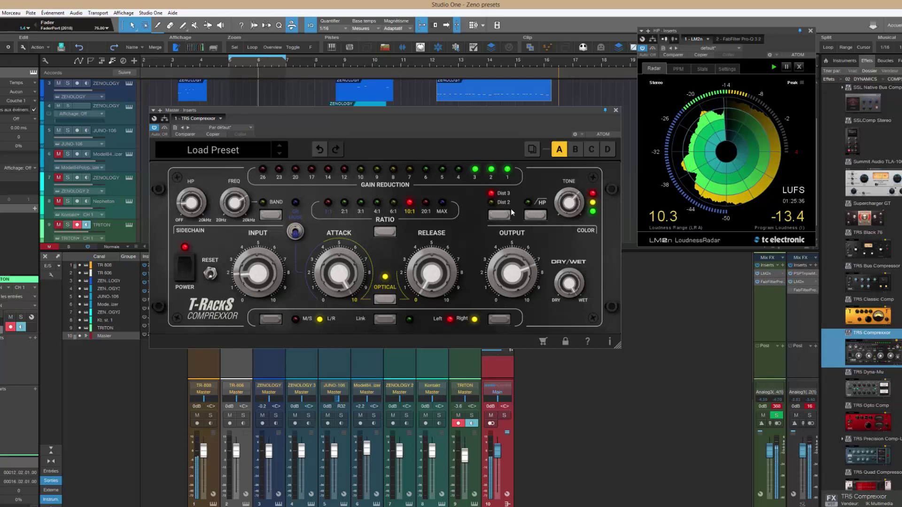
pyautogui.click(491, 203)
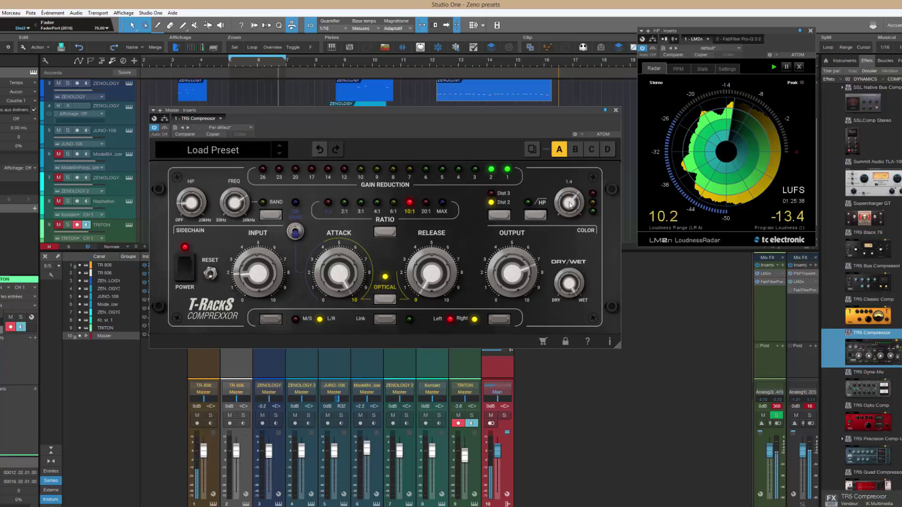
# - Set the Comprexxor's color tone to 0.4 with the Dist 2 distortion active
pyautogui.moveTo(570, 205)
pyautogui.moveTo(570, 204); pyautogui.dragTo(573, 211)
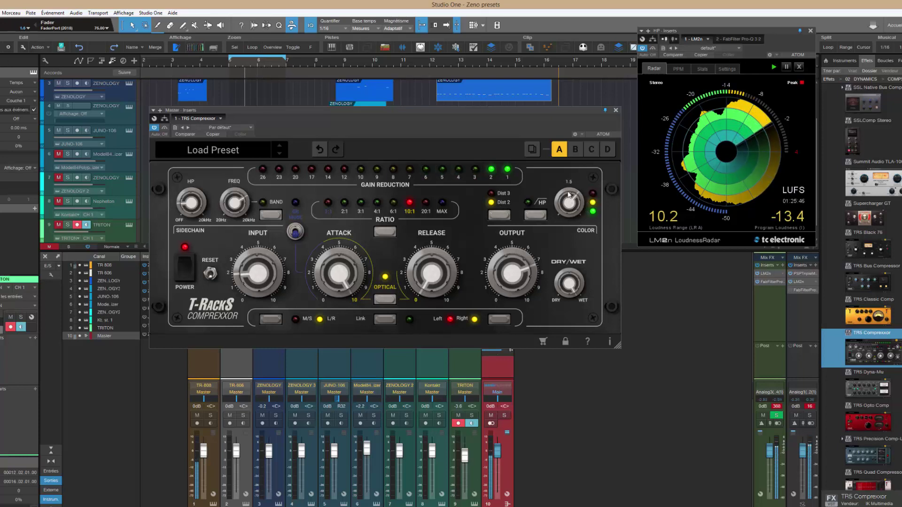
pyautogui.moveTo(568, 183)
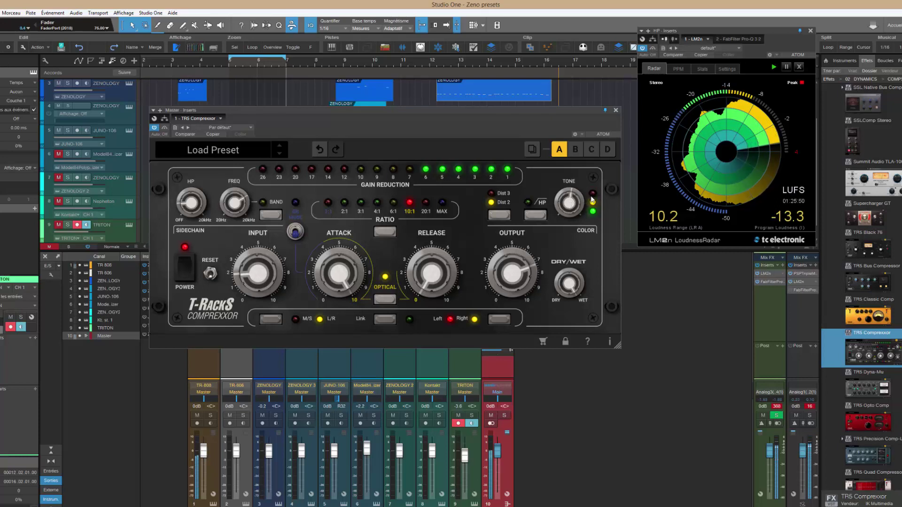
pyautogui.moveTo(570, 201); pyautogui.dragTo(573, 210)
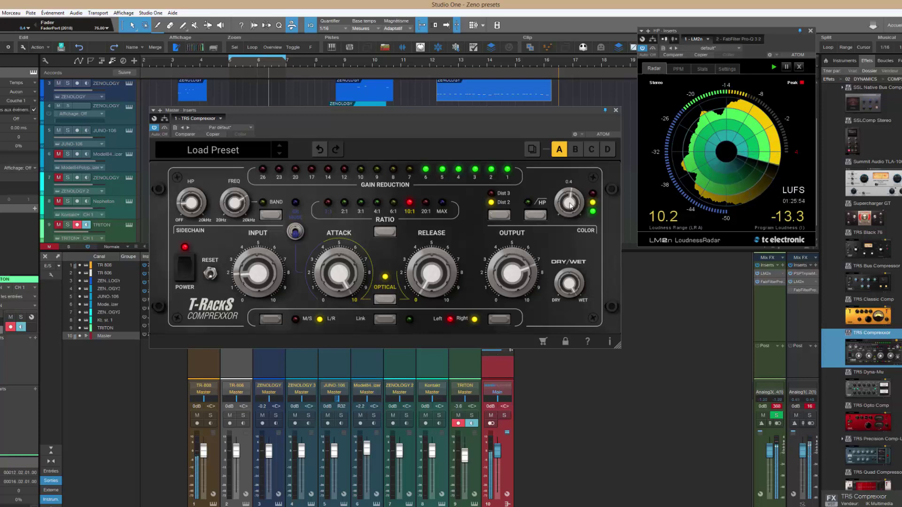
# - Set the Comprexxor's output level to 6.8 and compare the mix against the bypassed effect
pyautogui.moveTo(517, 280)
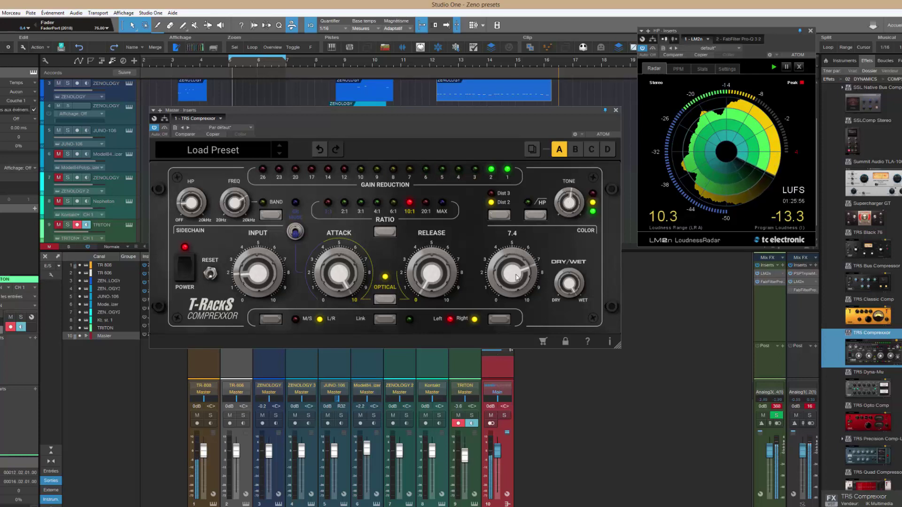
pyautogui.scroll(-2, 516, 280)
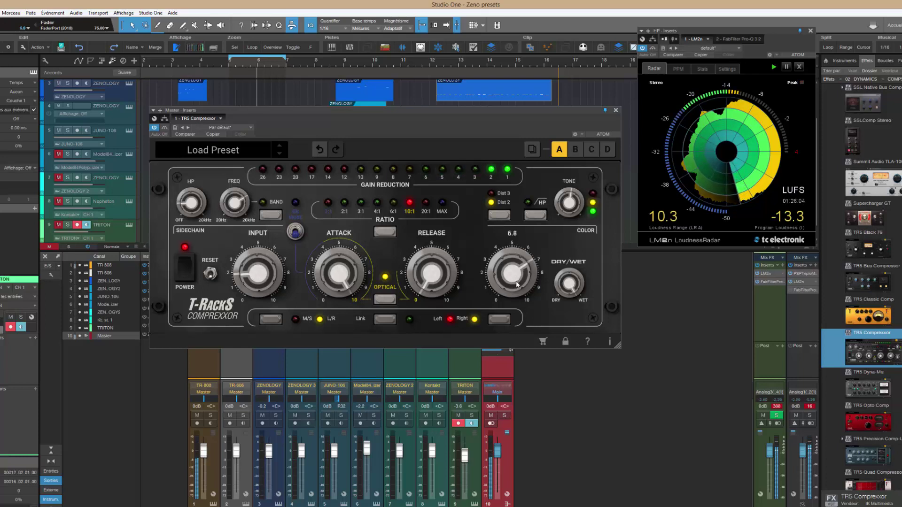
pyautogui.click(164, 128)
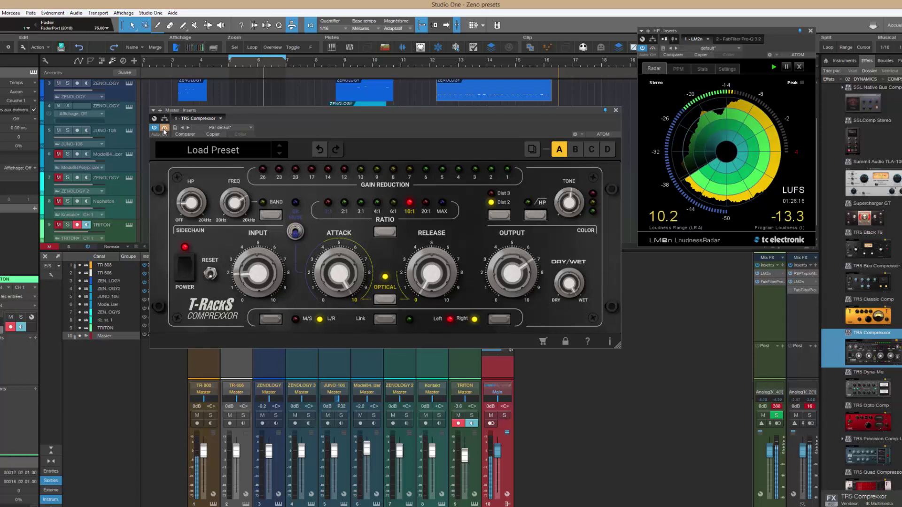
pyautogui.click(164, 130)
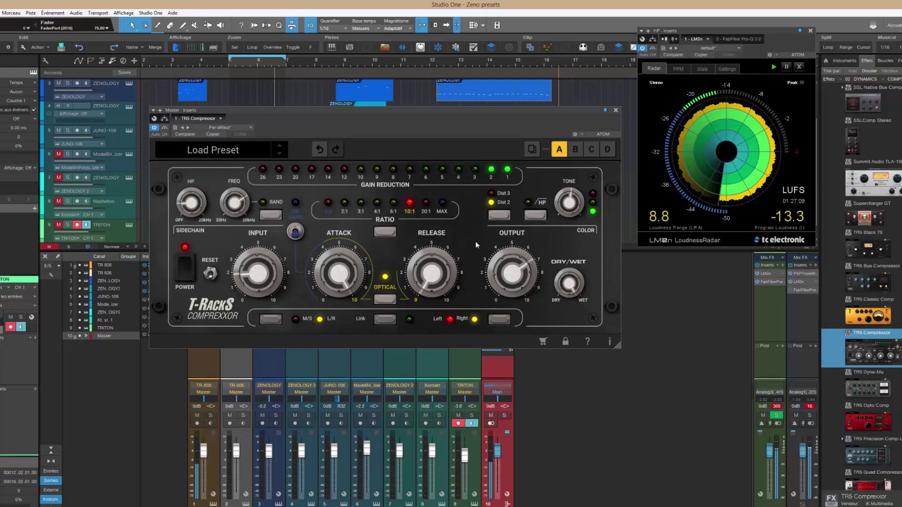
# - Set the Comprexxor's attack to 6.9, release to 1.6 and input level to 1.2
pyautogui.moveTo(345, 274)
pyautogui.moveTo(345, 274); pyautogui.dragTo(348, 318)
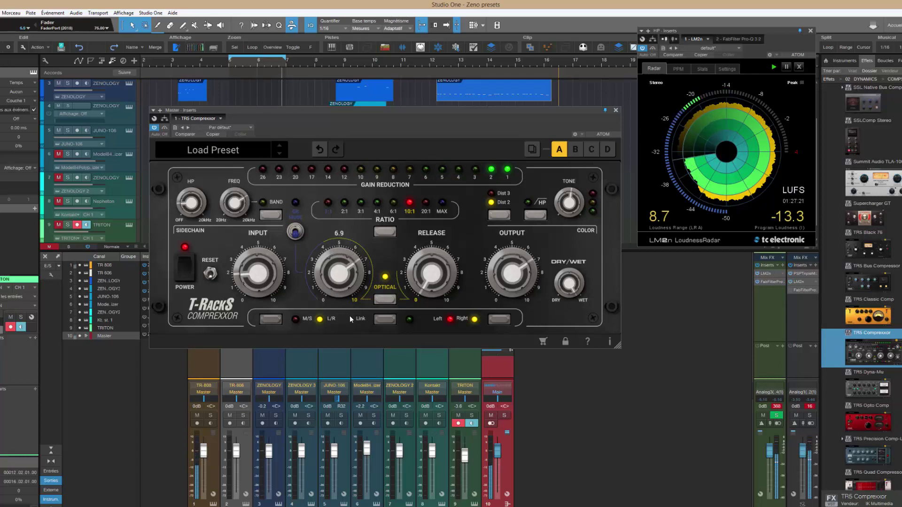
pyautogui.moveTo(426, 288); pyautogui.dragTo(421, 266)
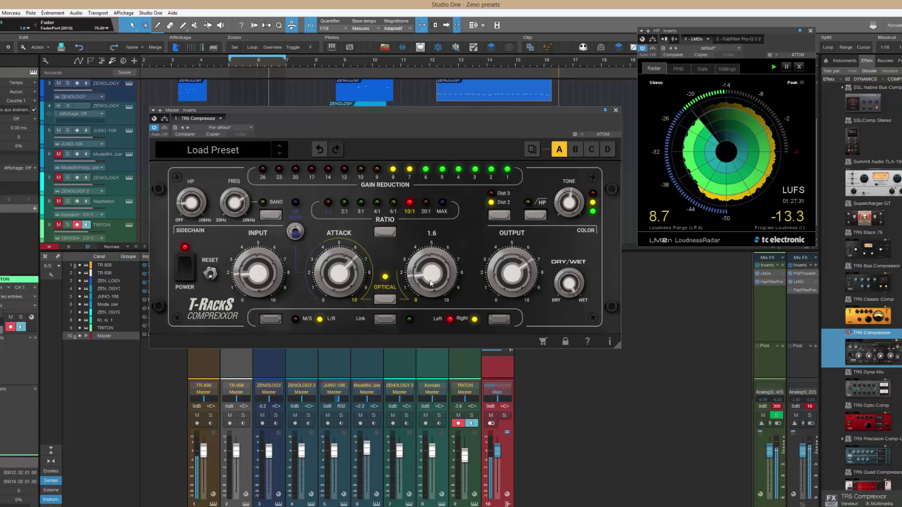
pyautogui.moveTo(260, 276)
pyautogui.moveTo(260, 276); pyautogui.dragTo(269, 286)
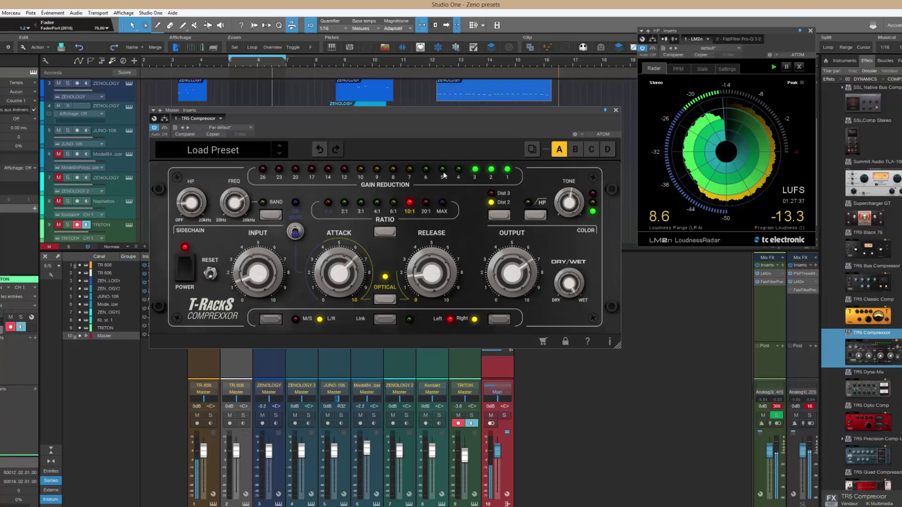
# - Raise the Comprexxor's output level to 8.3 and compare the mix against the bypassed effect
pyautogui.moveTo(275, 279)
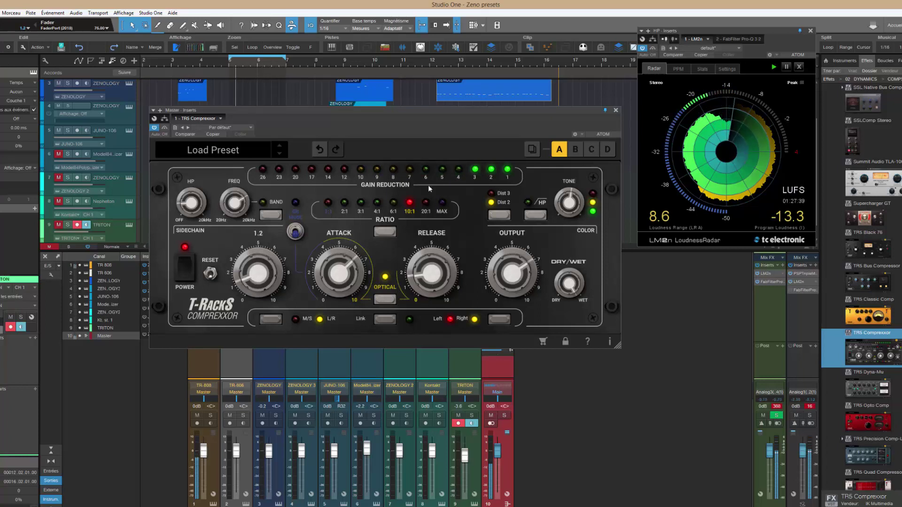
pyautogui.moveTo(511, 271)
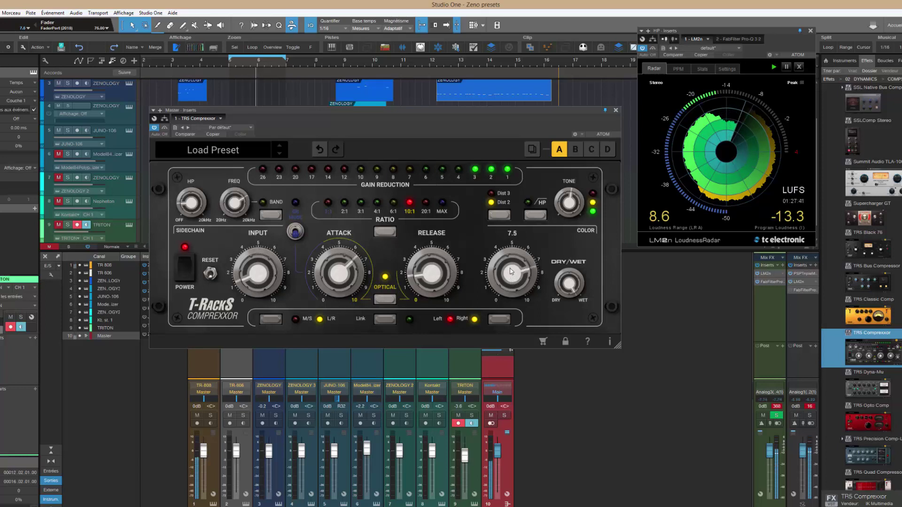
pyautogui.scroll(2, 512, 269)
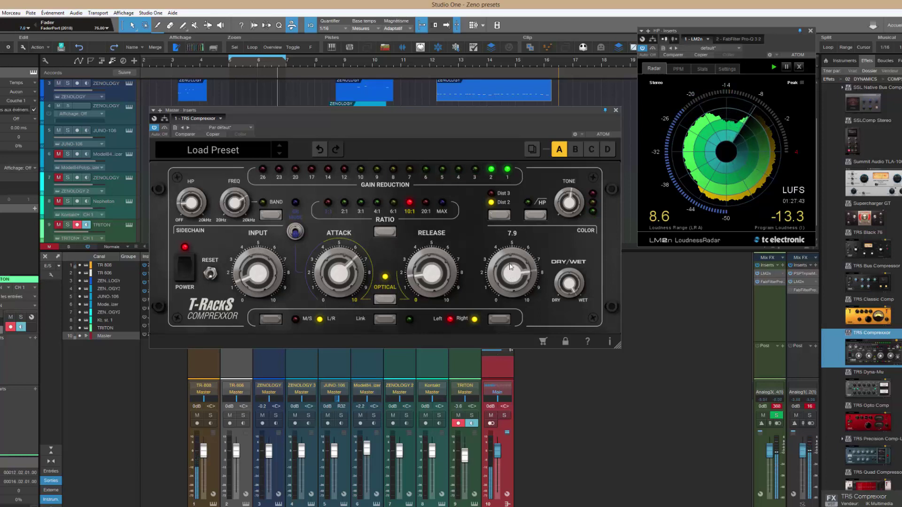
pyautogui.scroll(1, 512, 266)
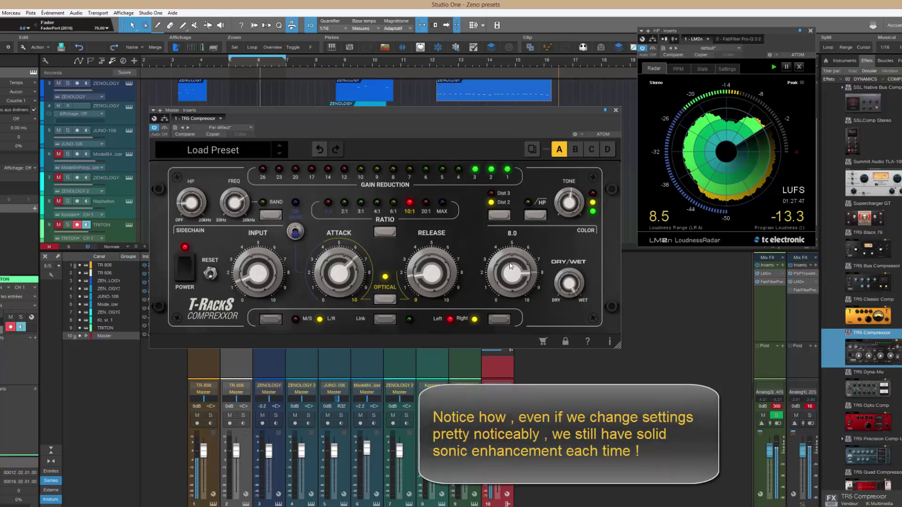
pyautogui.scroll(1, 510, 265)
pyautogui.scroll(2, 511, 265)
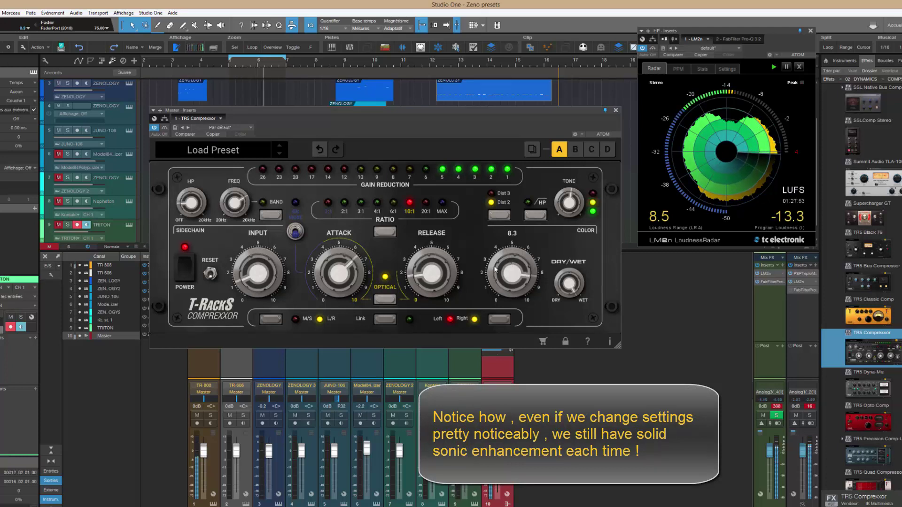
pyautogui.moveTo(341, 274)
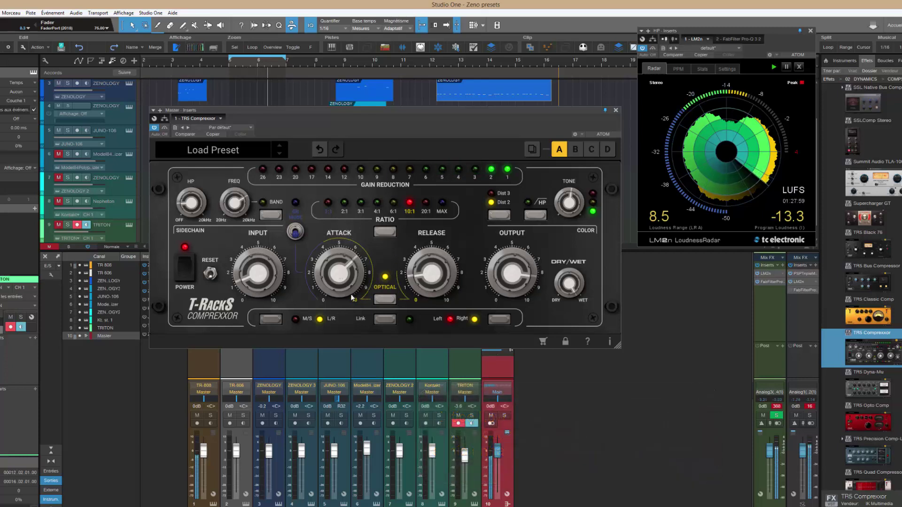
pyautogui.click(167, 131)
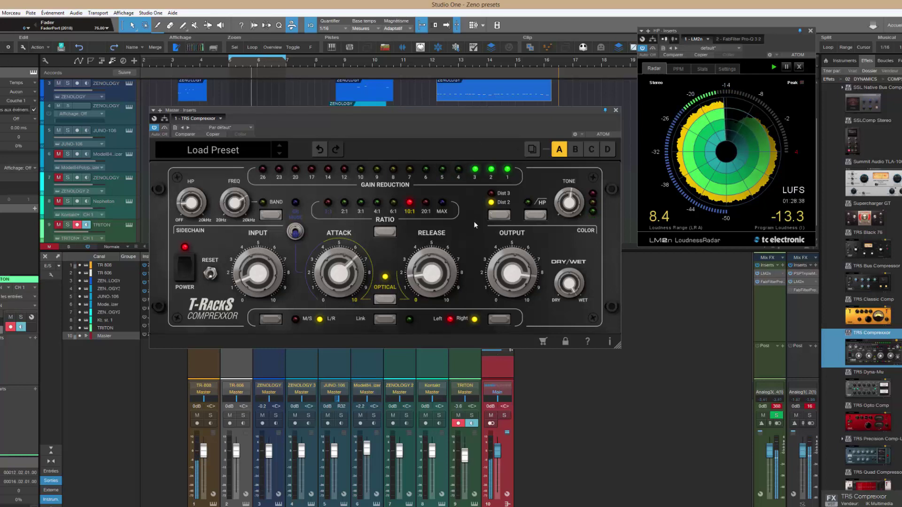
# - Turn off the color distortion and optical mode, and set the Comprexxor's attack and release to 5.0
pyautogui.click(506, 216)
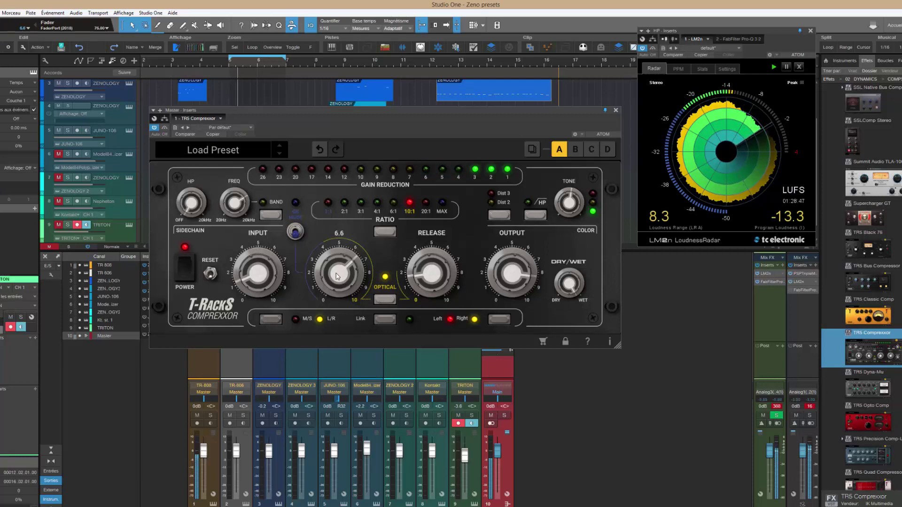
pyautogui.moveTo(432, 277)
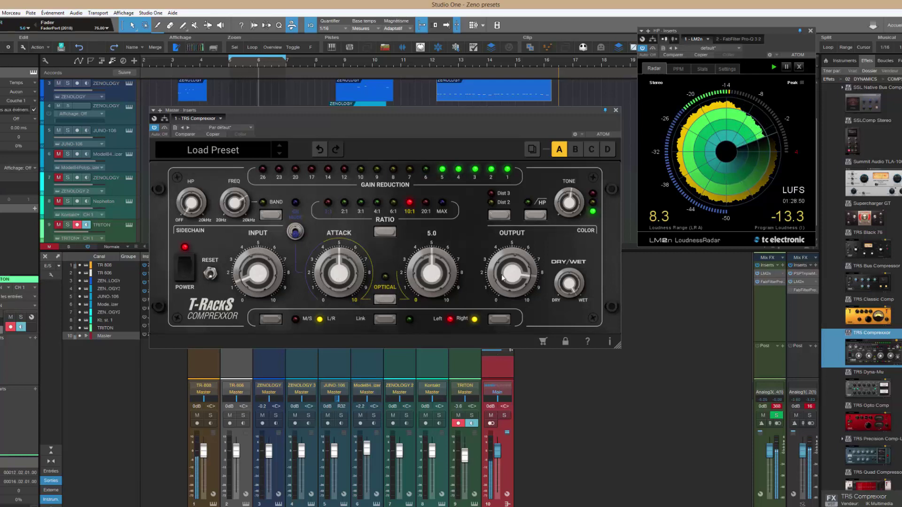
pyautogui.moveTo(280, 269)
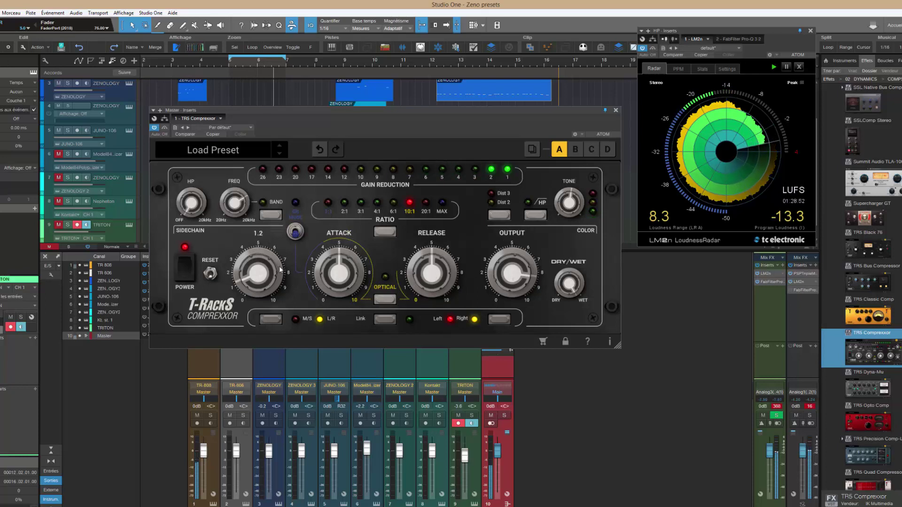
# - Engage the blue-lit compression mode at the lowest ratio, set the input level to 5.0 and raise the output level to match
pyautogui.click(295, 232)
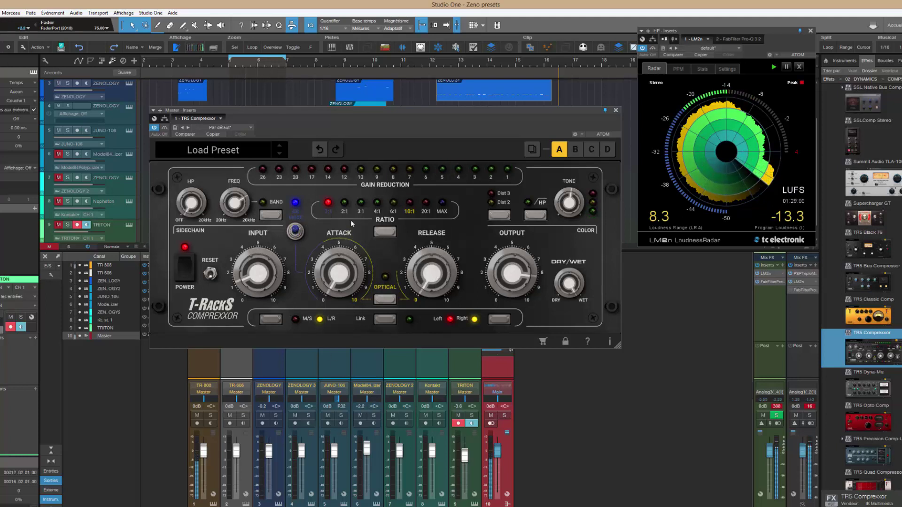
pyautogui.moveTo(259, 275); pyautogui.dragTo(513, 258)
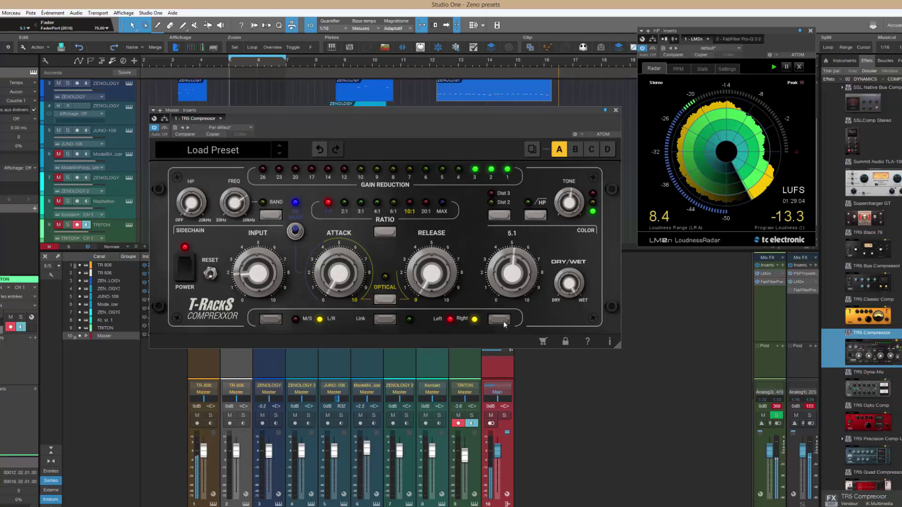
pyautogui.moveTo(259, 278)
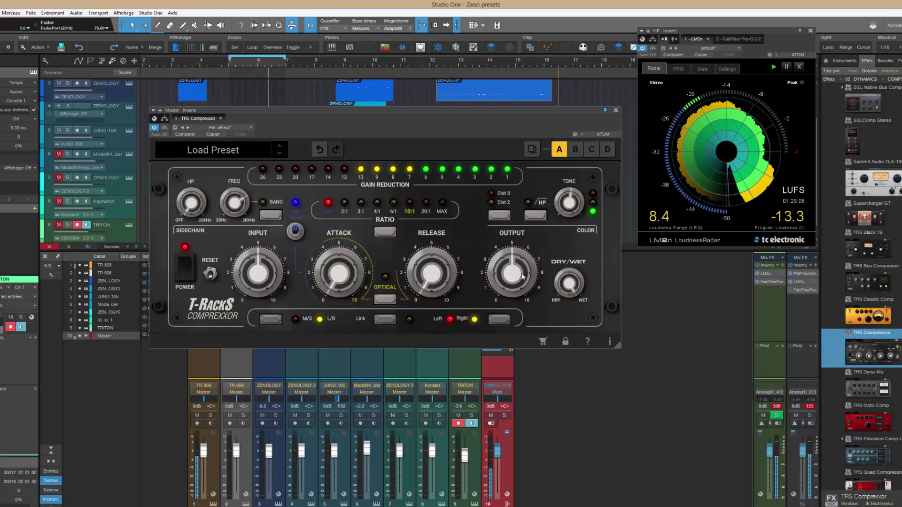
pyautogui.moveTo(523, 276); pyautogui.dragTo(513, 256)
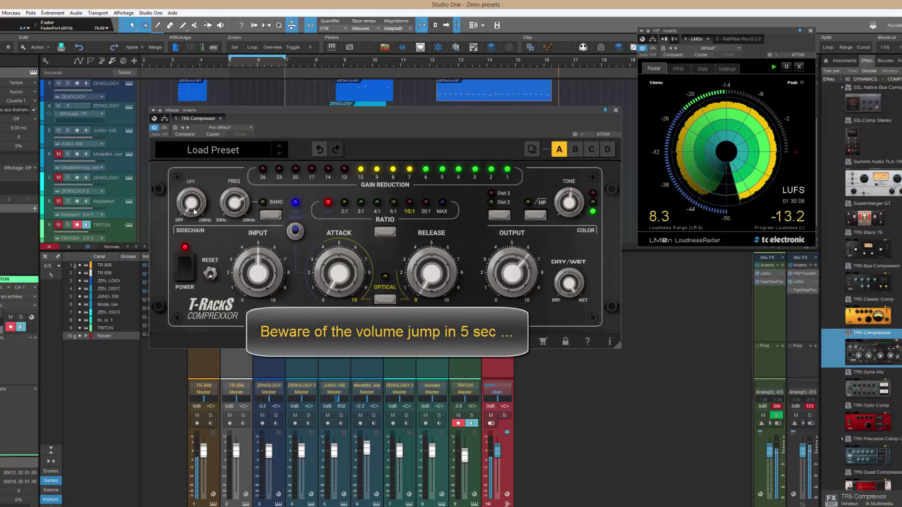
# - Sweep the sidechain high-pass filter up to 320.7 Hz to hear its effect, and return it to off
pyautogui.moveTo(193, 211)
pyautogui.moveTo(190, 198); pyautogui.dragTo(181, 184)
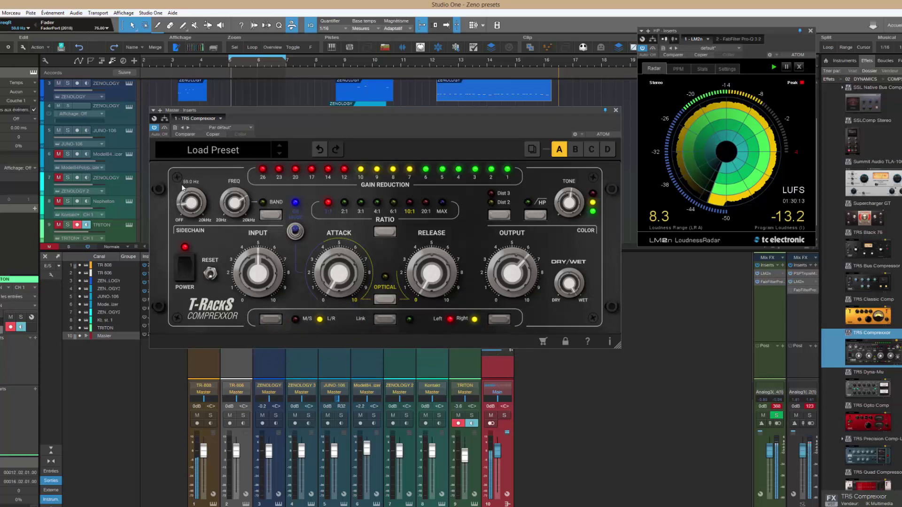
pyautogui.moveTo(181, 184); pyautogui.dragTo(181, 187)
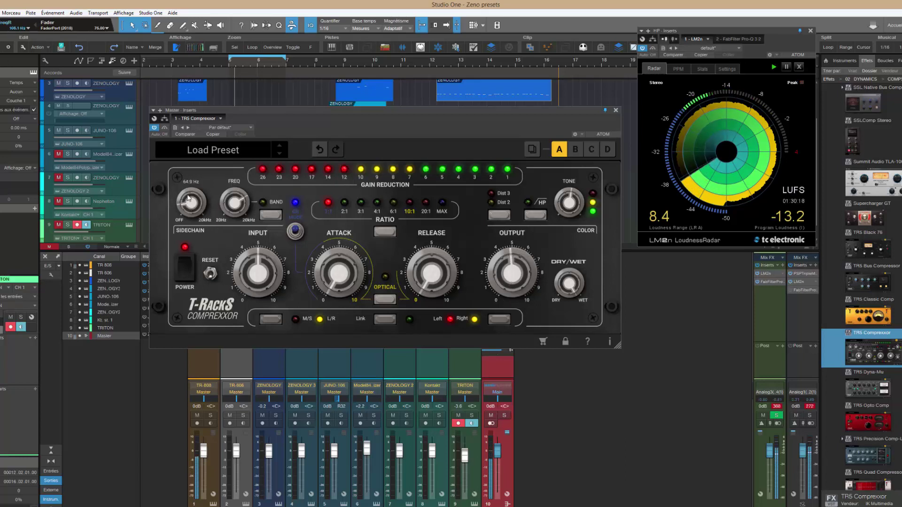
pyautogui.moveTo(188, 197); pyautogui.dragTo(187, 185)
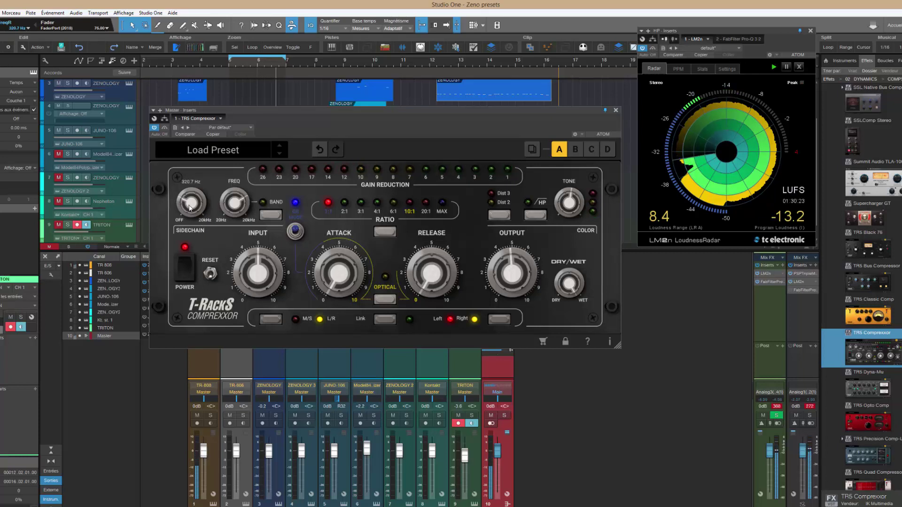
pyautogui.moveTo(190, 212); pyautogui.dragTo(193, 232)
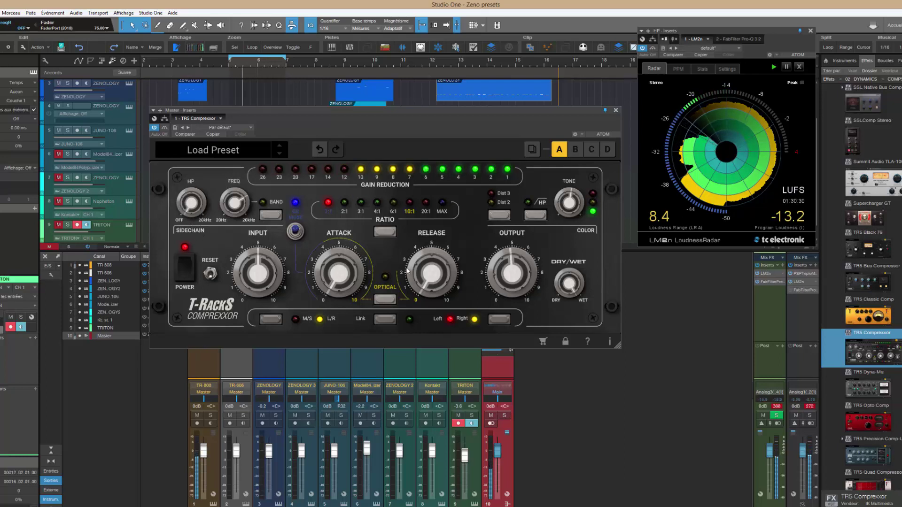
# - Raise the Comprexxor's output level to about 6, and set its attack to 2.0 and release to 1.2
pyautogui.moveTo(519, 288); pyautogui.dragTo(514, 267)
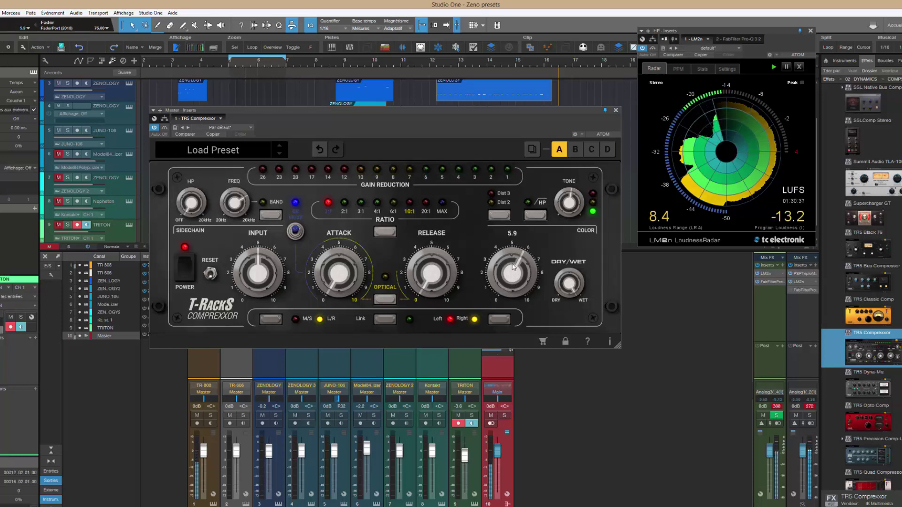
pyautogui.moveTo(513, 266); pyautogui.dragTo(512, 265)
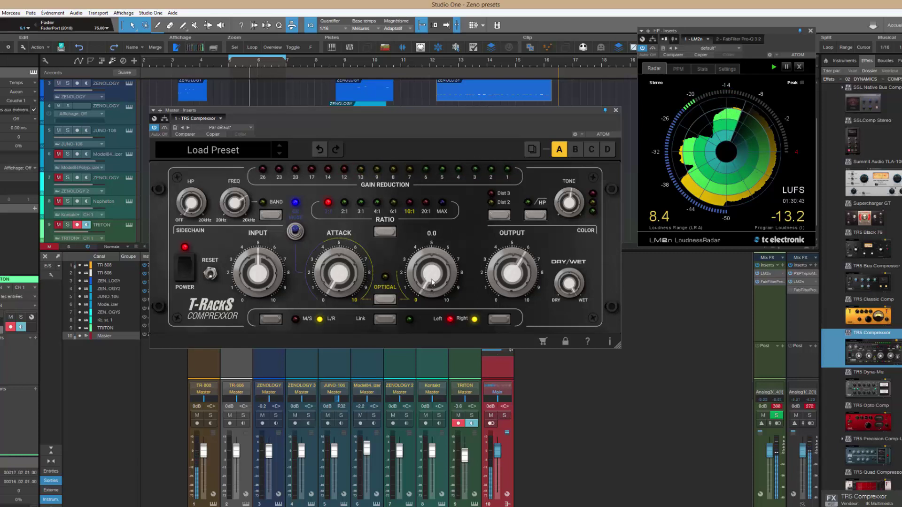
pyautogui.moveTo(432, 282); pyautogui.dragTo(407, 179)
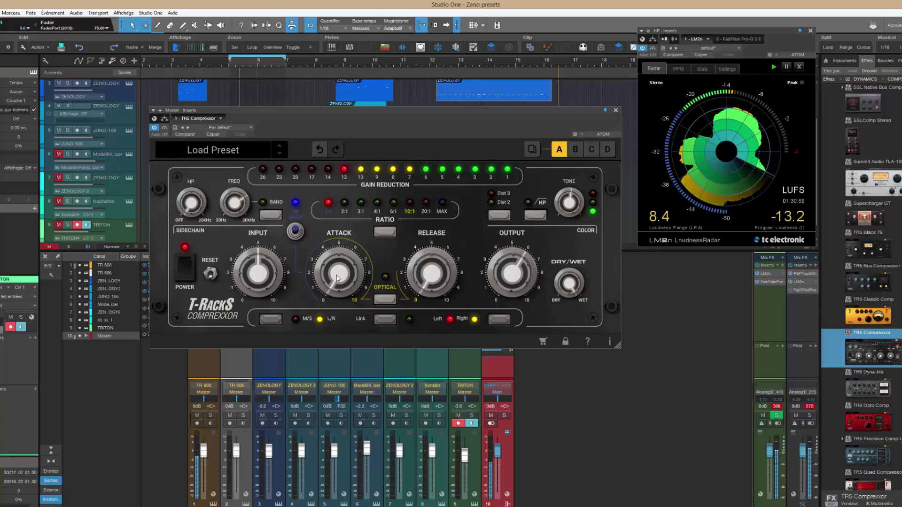
pyautogui.moveTo(337, 278); pyautogui.dragTo(318, 250)
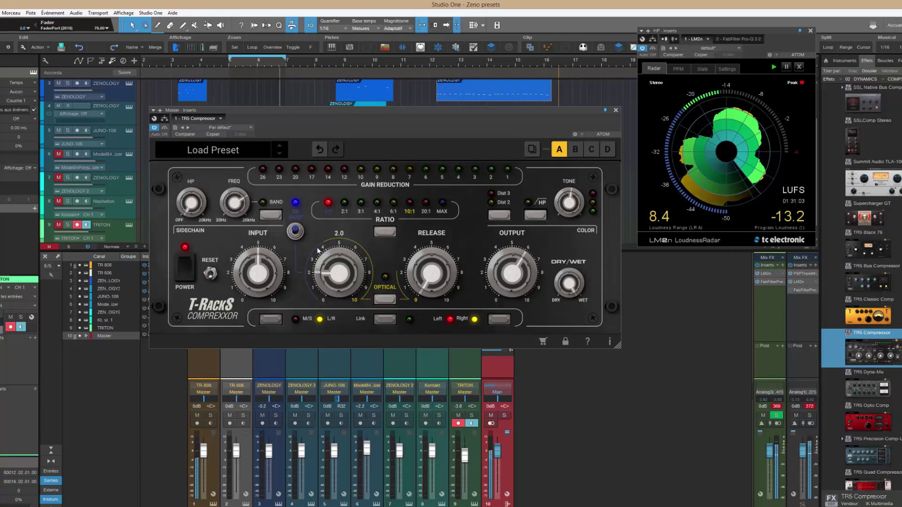
pyautogui.moveTo(432, 259); pyautogui.dragTo(433, 264)
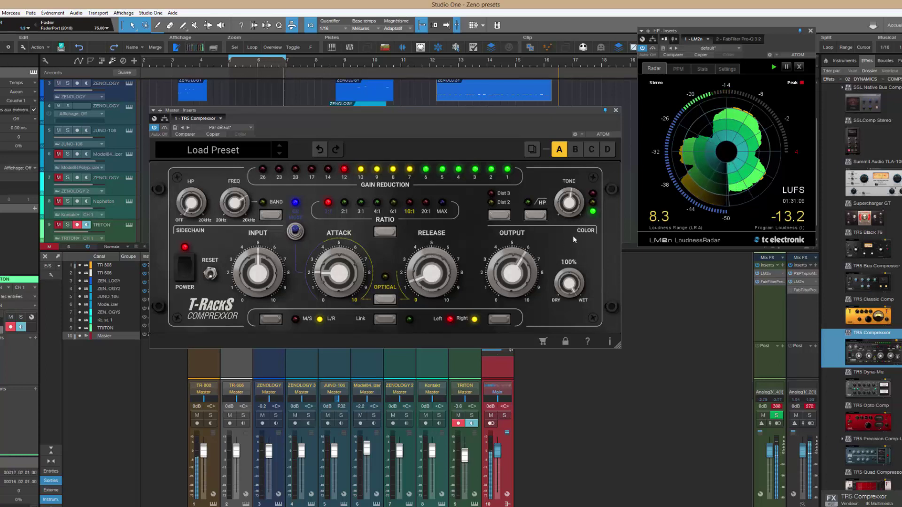
# - Lower the Comprexxor's dry/wet mix from fully wet to 32% for parallel compression
pyautogui.moveTo(565, 292)
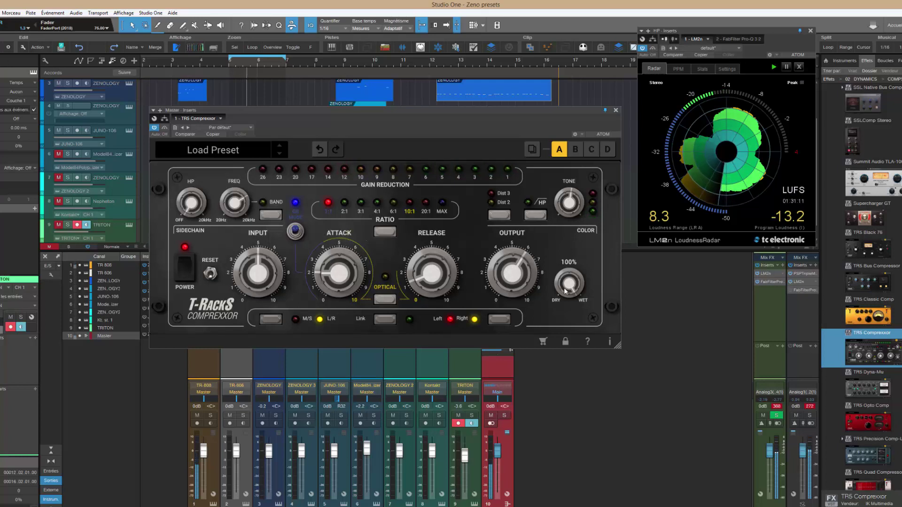
pyautogui.moveTo(569, 287); pyautogui.dragTo(557, 367)
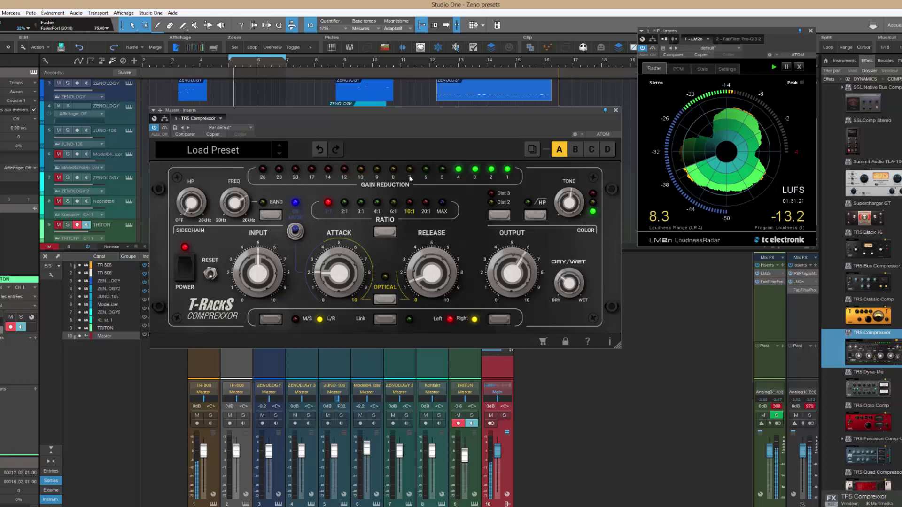
pyautogui.moveTo(341, 275)
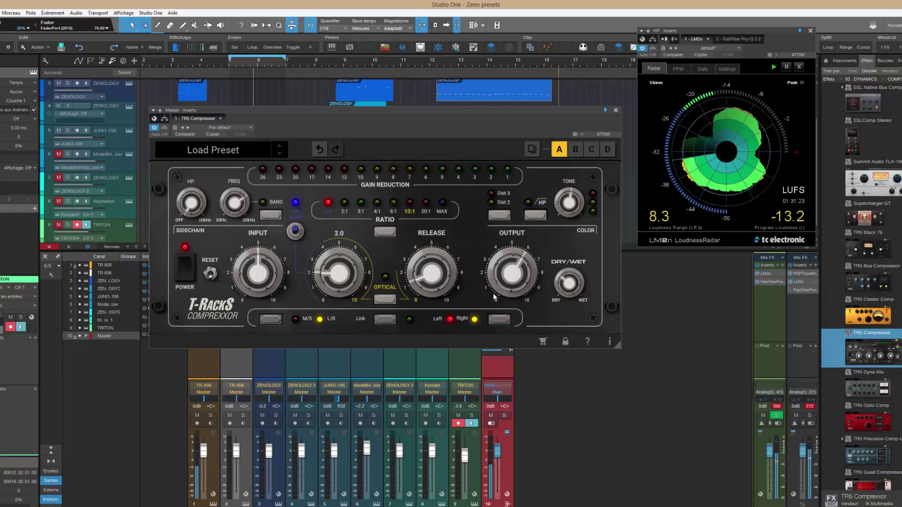
# - Sweep the input level down to 3.5 to hear lighter compression, and bring it back up to about 5
pyautogui.moveTo(261, 231)
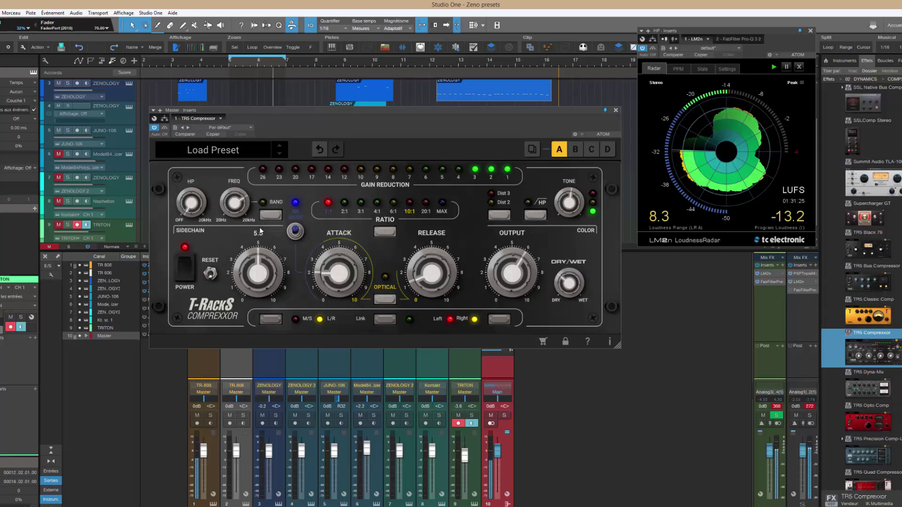
pyautogui.scroll(-2, 256, 283)
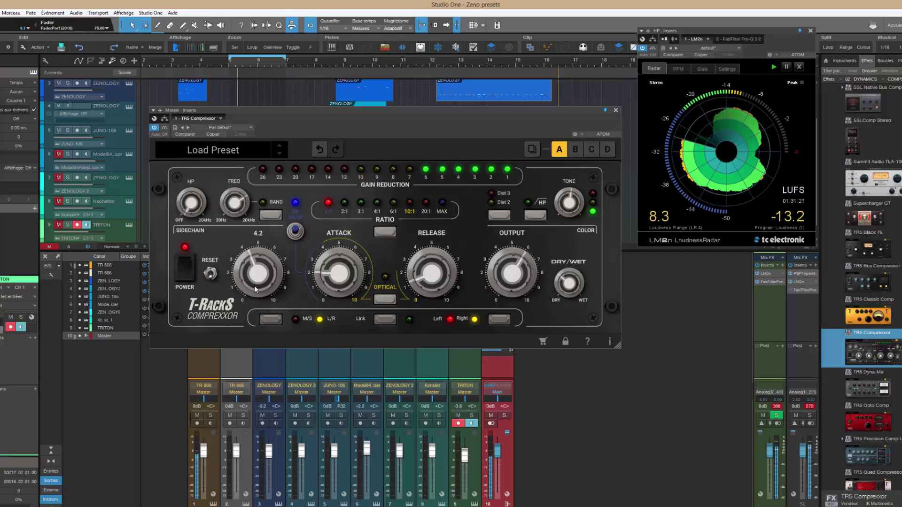
pyautogui.scroll(-2, 256, 288)
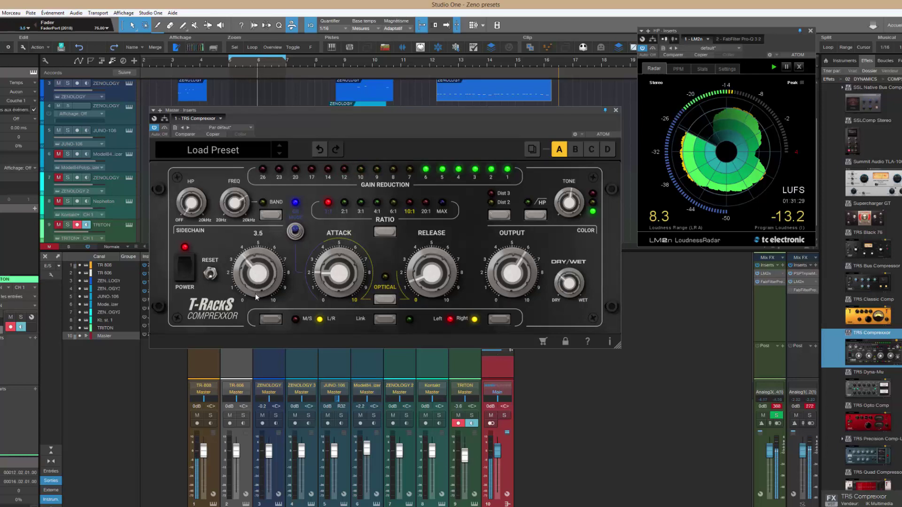
pyautogui.scroll(-2, 256, 296)
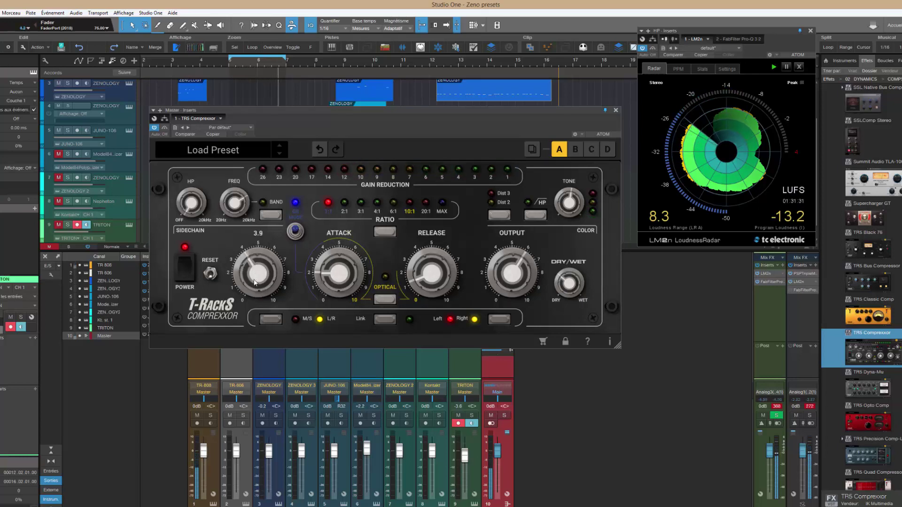
pyautogui.moveTo(255, 283); pyautogui.dragTo(253, 276)
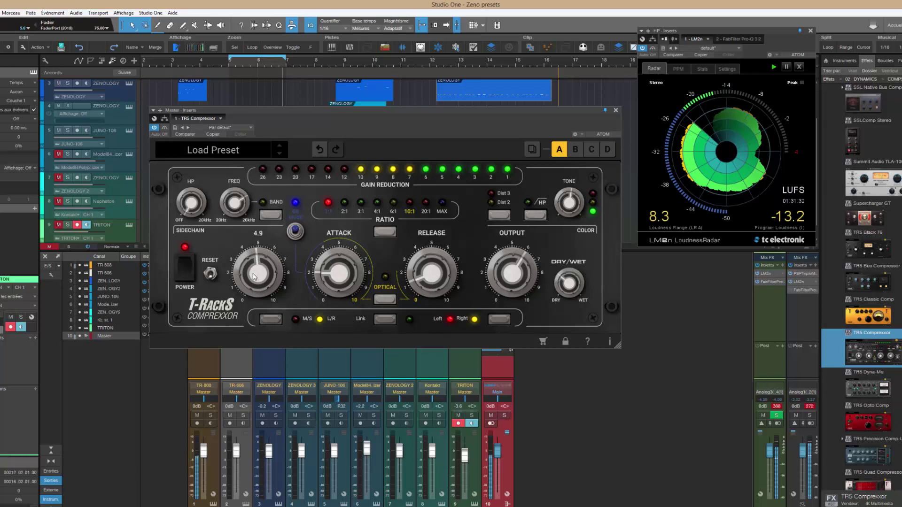
# - Enable the Dist 2 color, sweep the tone up to 4.4 and bring it back down to about 1.4
pyautogui.click(498, 213)
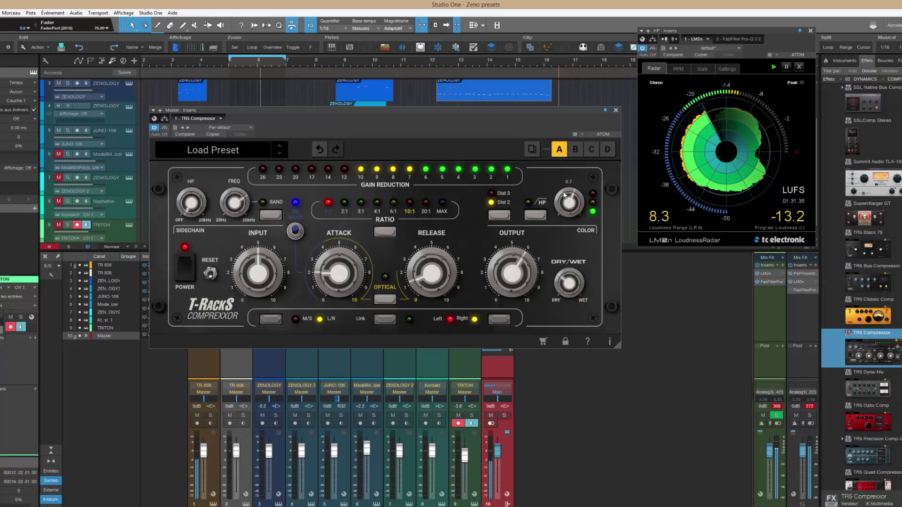
pyautogui.moveTo(565, 171); pyautogui.dragTo(566, 150)
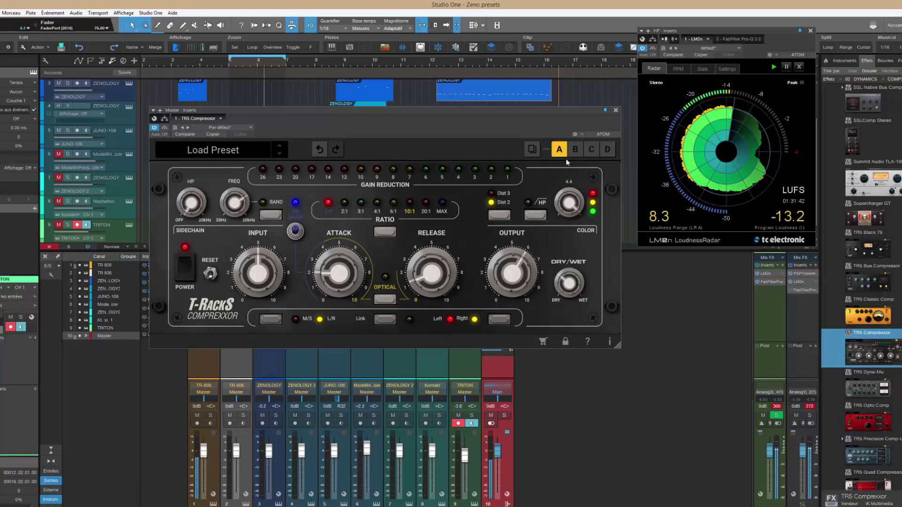
pyautogui.moveTo(566, 158); pyautogui.dragTo(567, 195)
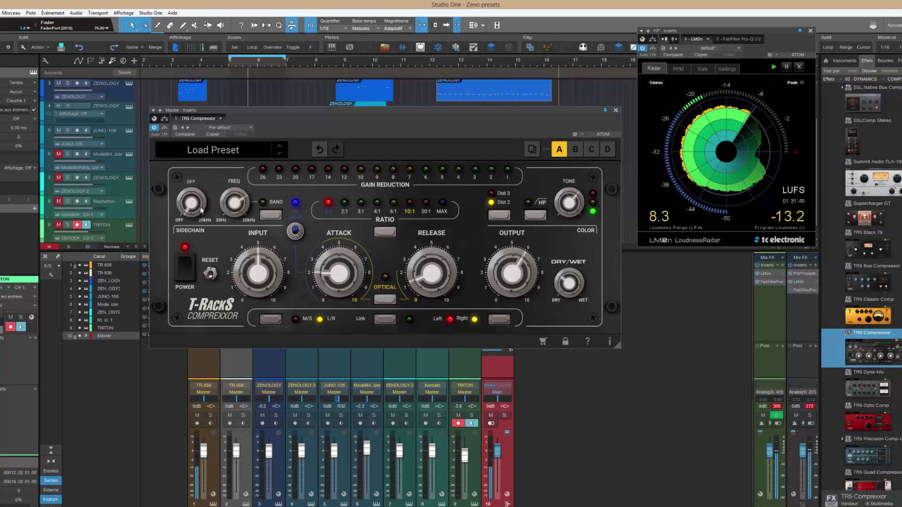
# - Fine-tune the dry/wet mix with the Dist 2 color active, trying 22% and settling on 28%
pyautogui.moveTo(462, 268)
pyautogui.moveTo(561, 289)
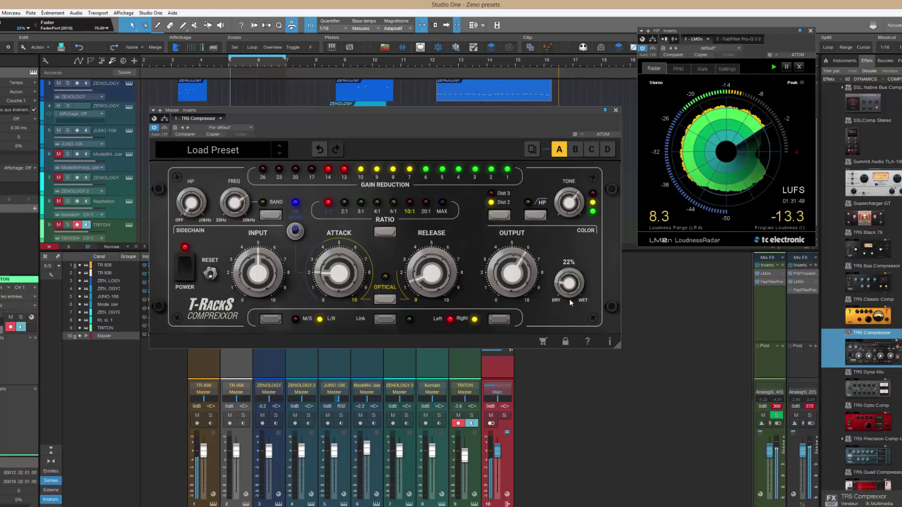
pyautogui.moveTo(570, 298); pyautogui.dragTo(567, 293)
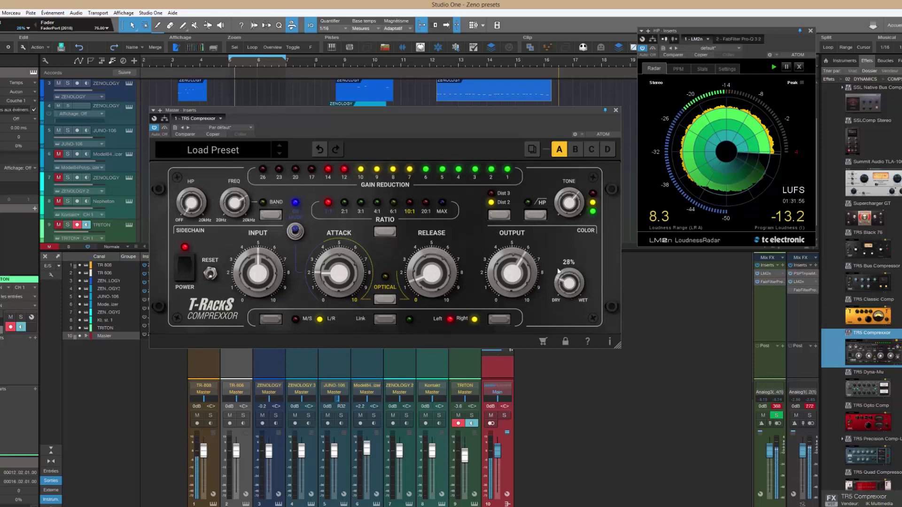
# - Switch the compressor to optical mode at 10:1 with the attack at 10.0, and lower the color tone
pyautogui.click(385, 299)
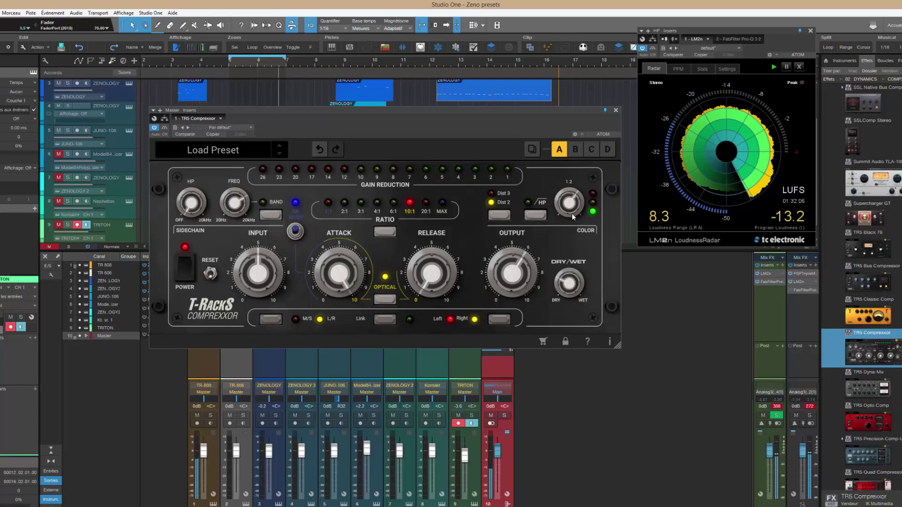
pyautogui.moveTo(574, 218)
pyautogui.moveTo(574, 219); pyautogui.dragTo(578, 248)
# - Raise the dry/wet mix through 59% toward wet while lowering the output level to compensate
pyautogui.moveTo(567, 287)
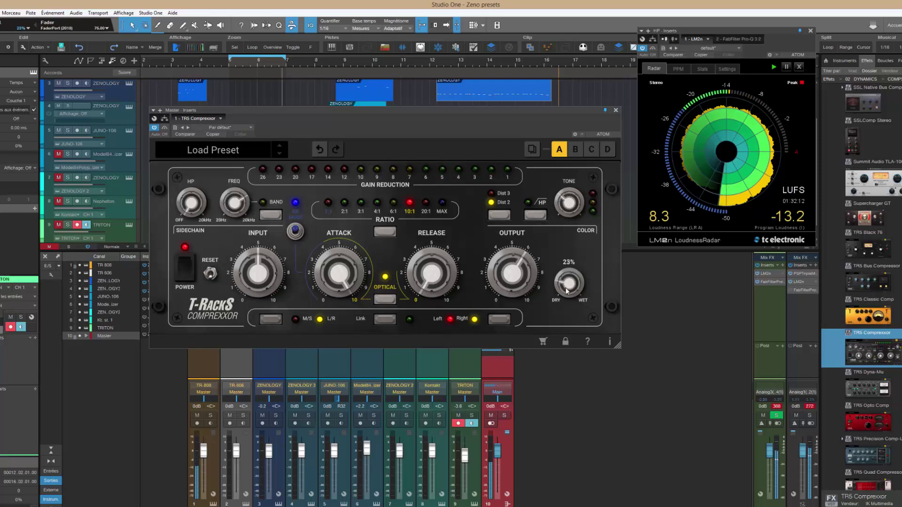
pyautogui.moveTo(567, 290); pyautogui.dragTo(567, 281)
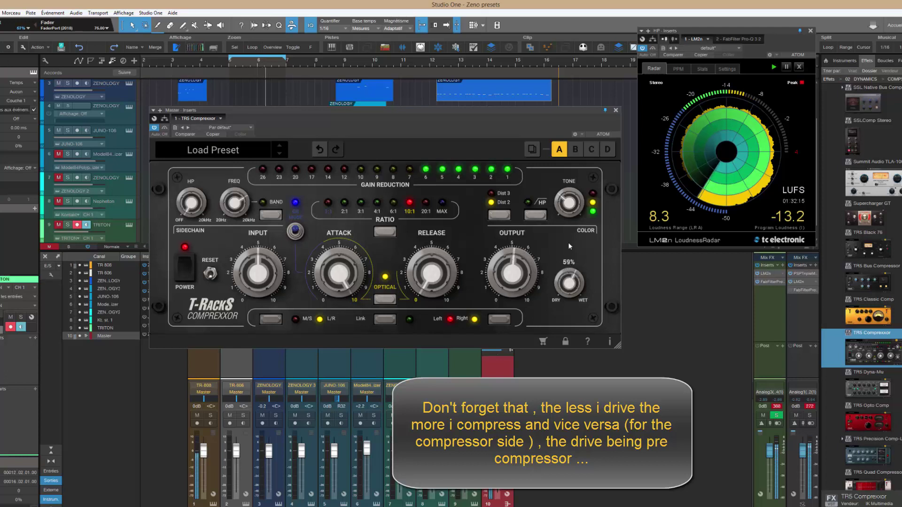
pyautogui.moveTo(514, 268); pyautogui.dragTo(516, 273)
pyautogui.moveTo(564, 264)
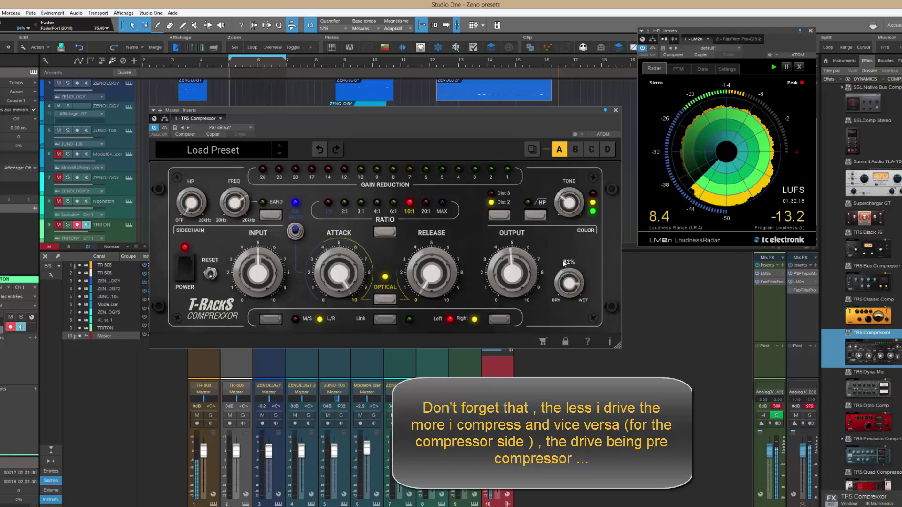
# - Set the output level to 5.0 and turn off the color distortion
pyautogui.moveTo(513, 275)
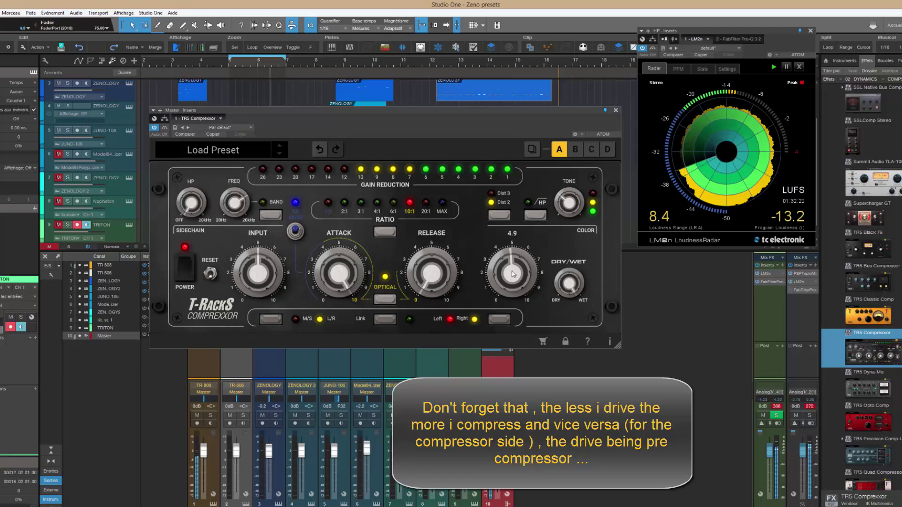
pyautogui.scroll(1, 513, 274)
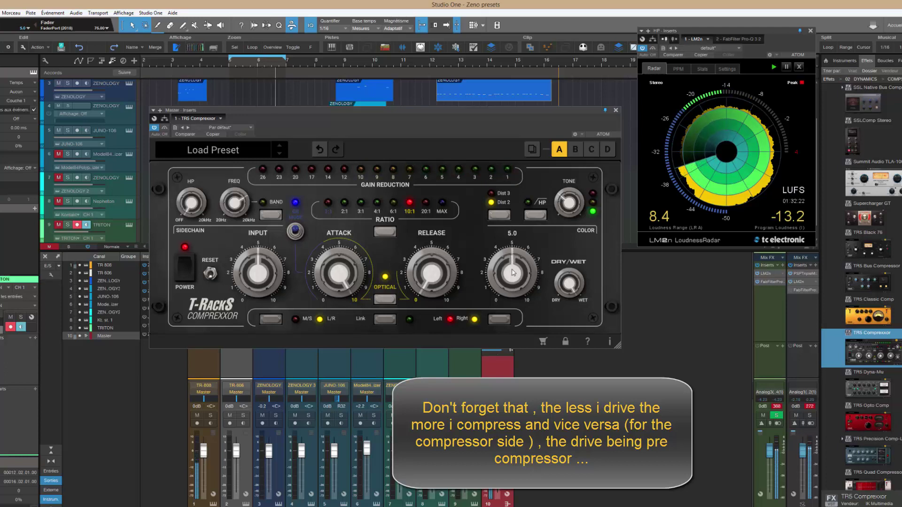
pyautogui.click(505, 216)
pyautogui.click(505, 216)
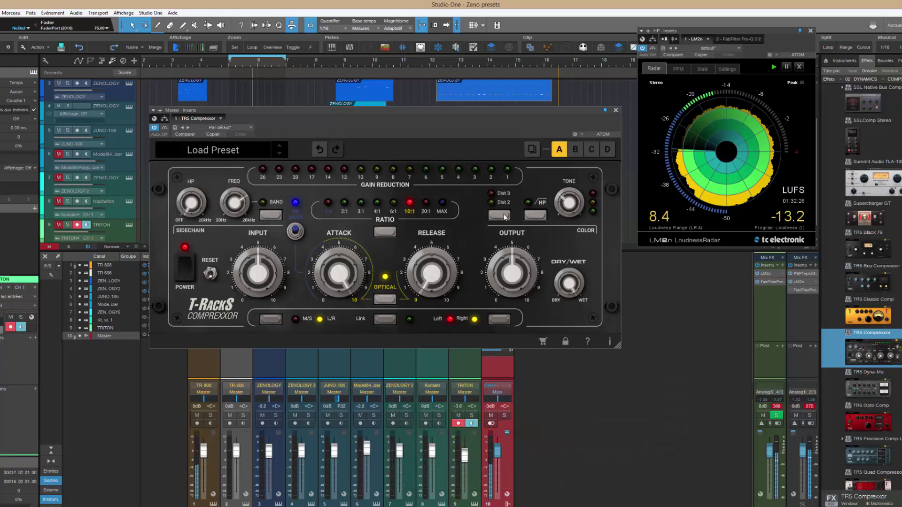
# - Turn off optical mode, return to the lowest ratio and set the attack to 6.7 with the release at 0.0
pyautogui.moveTo(358, 288)
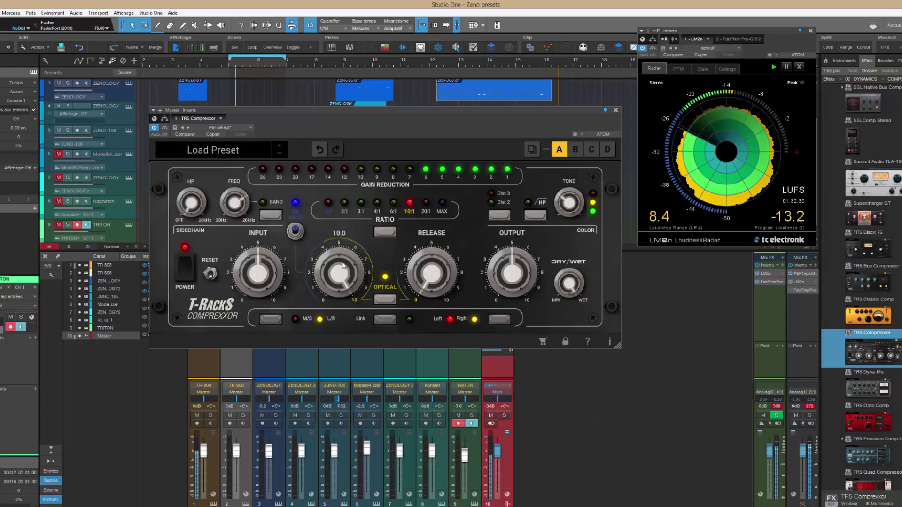
pyautogui.click(296, 231)
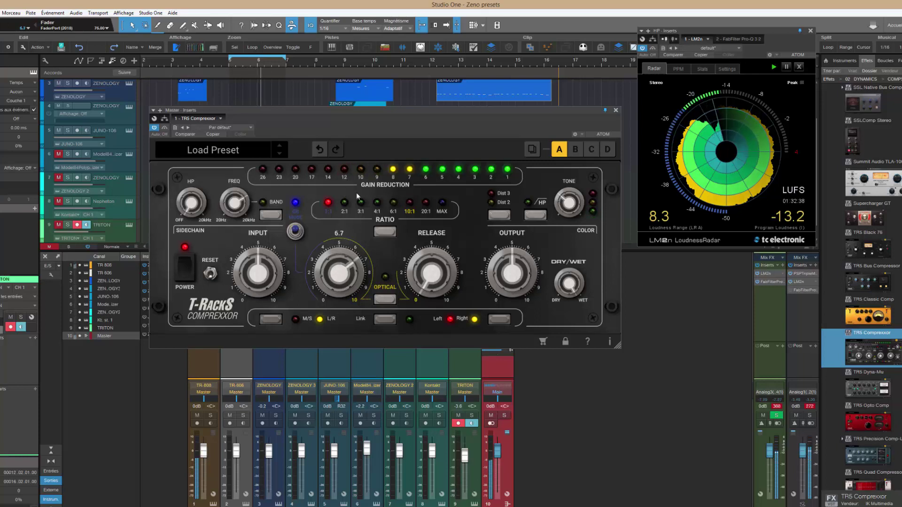
pyautogui.moveTo(425, 281)
pyautogui.moveTo(425, 281); pyautogui.dragTo(423, 276)
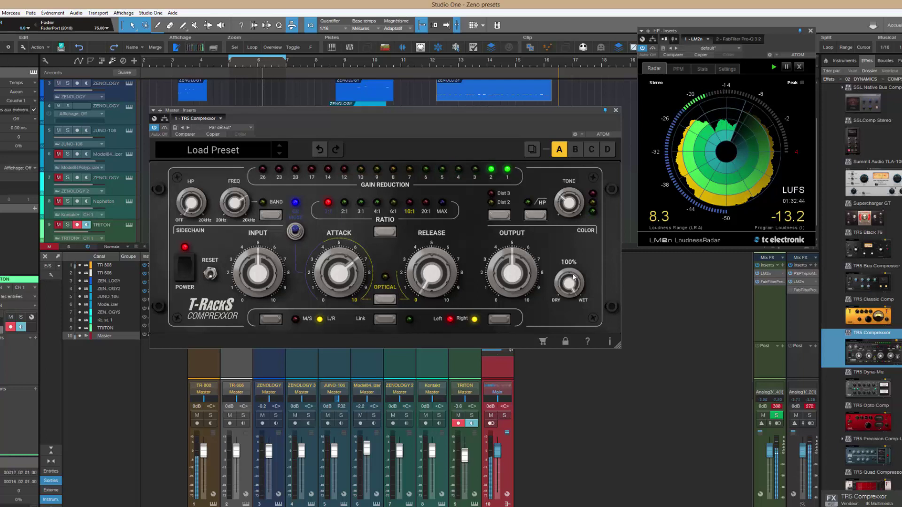
# - Reduce the dry/wet mix from fully wet to about 52% and raise the output level to about 6
pyautogui.moveTo(574, 284); pyautogui.dragTo(568, 317)
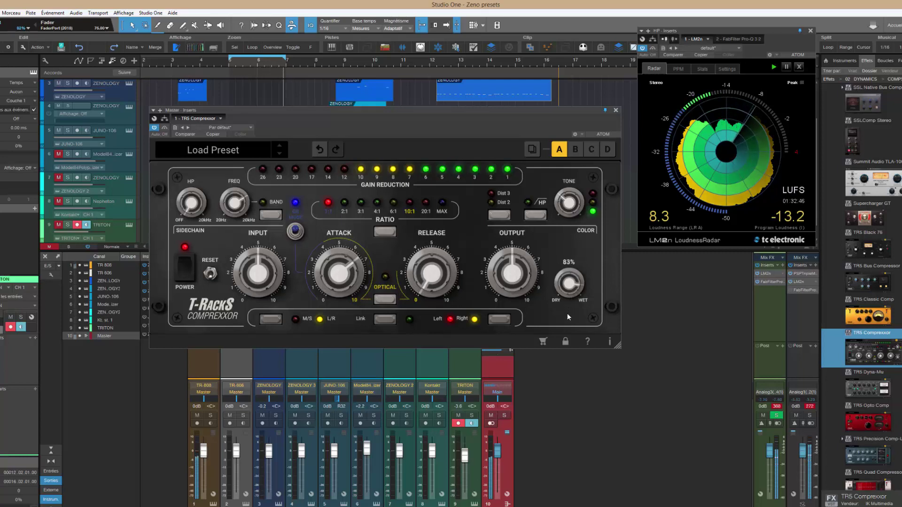
pyautogui.scroll(3, 545, 282)
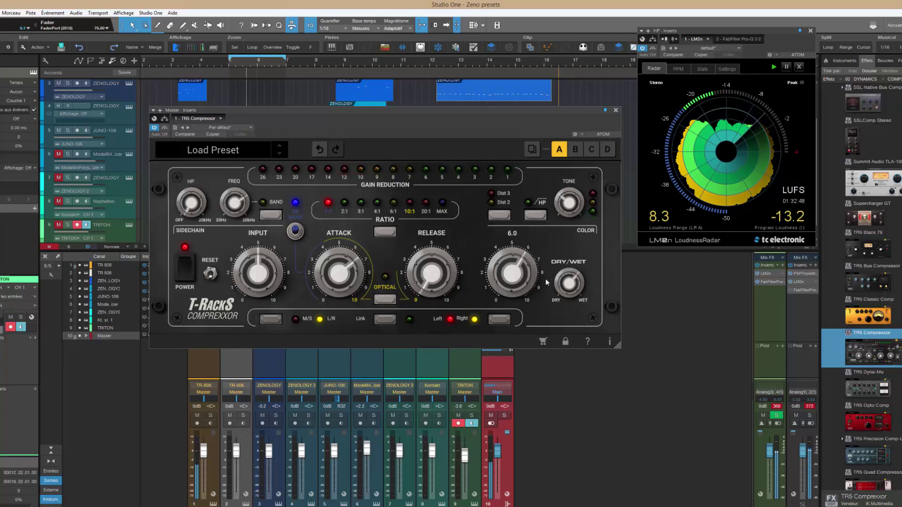
pyautogui.moveTo(568, 291); pyautogui.dragTo(571, 300)
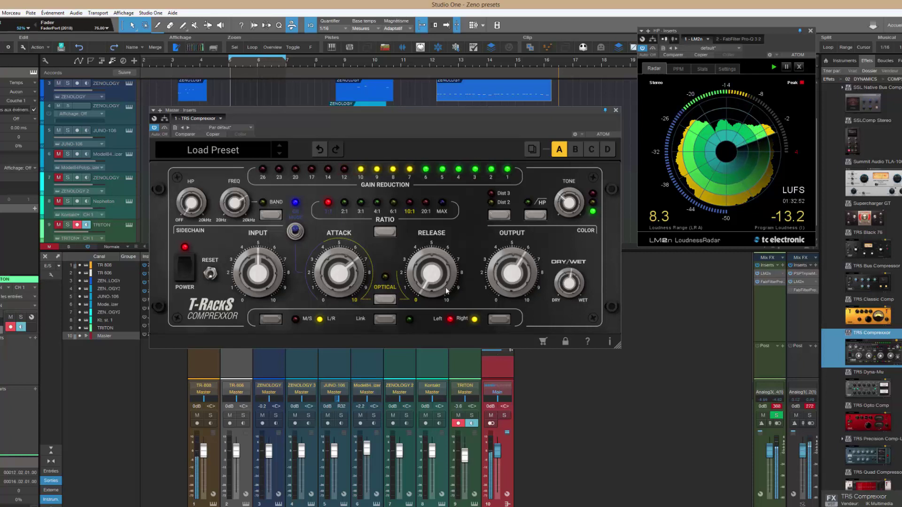
# - Set the attack to 5.0 and reduce the output level to match
pyautogui.moveTo(349, 272); pyautogui.dragTo(340, 298)
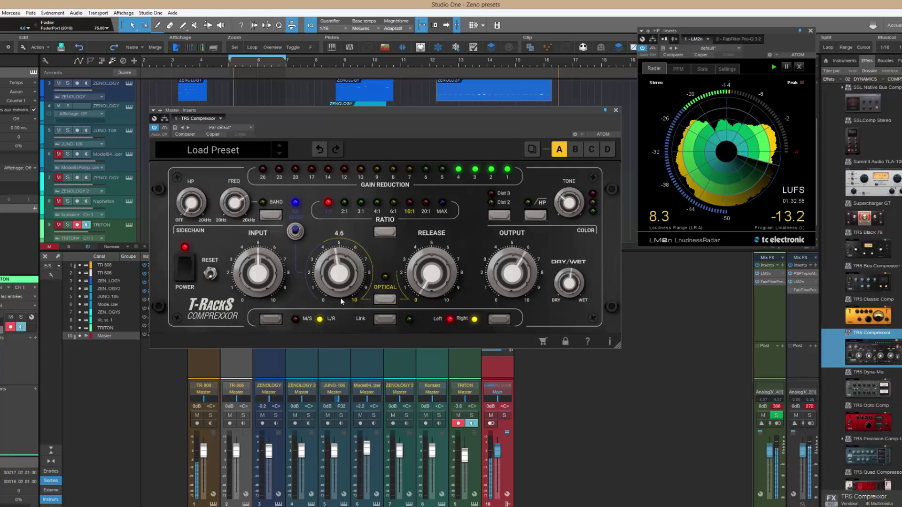
pyautogui.moveTo(429, 277)
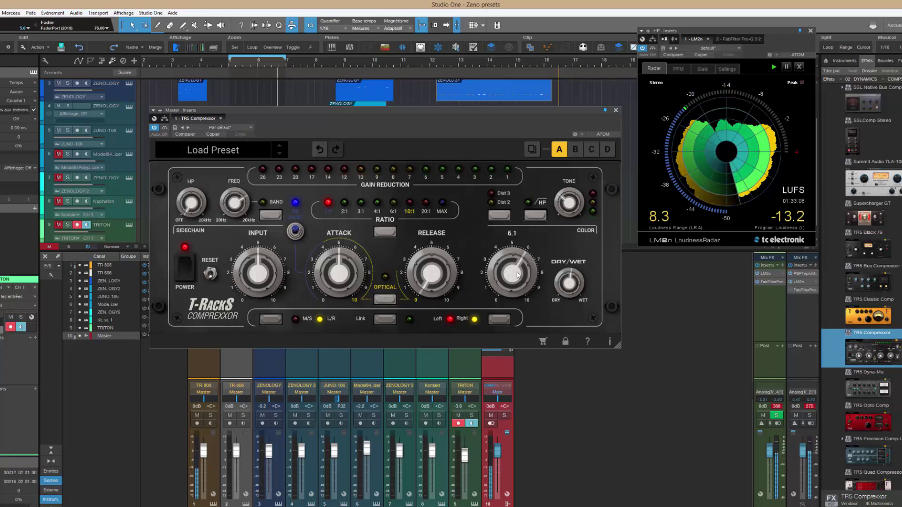
pyautogui.scroll(-3, 519, 292)
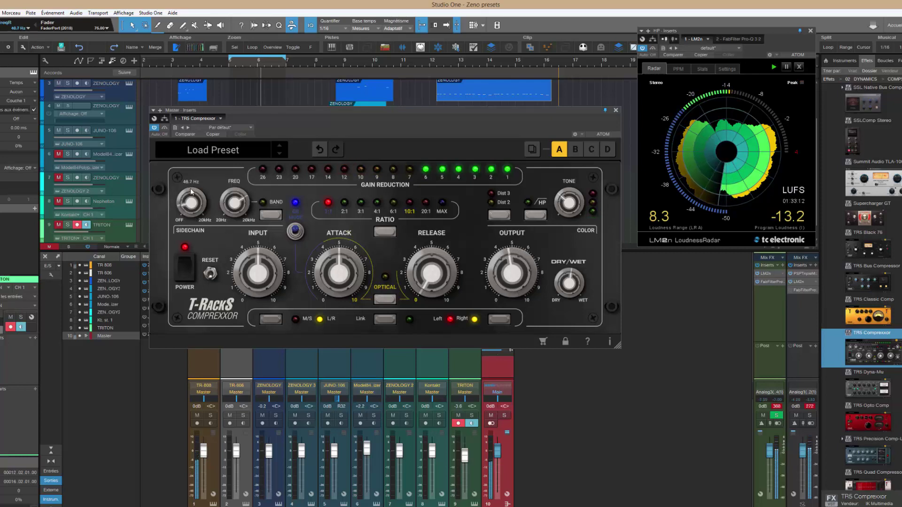
# - Try the sidechain high-pass filter in the low frequencies and raise the input level to 5.6
pyautogui.moveTo(191, 188); pyautogui.dragTo(189, 184)
pyautogui.scroll(1, 189, 184)
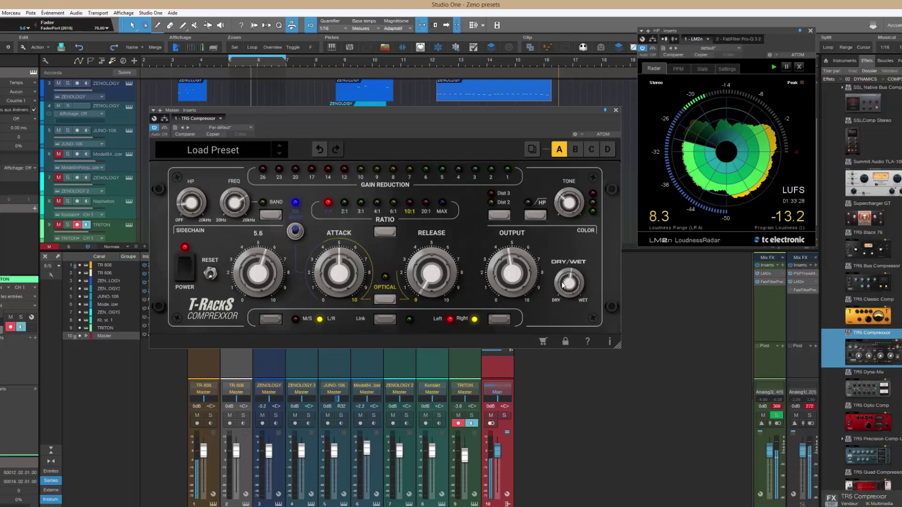
# - Set the dry/wet mix to 39% and the output to about 5.6, comparing the compressed master with the bypassed signal
pyautogui.moveTo(563, 285); pyautogui.dragTo(567, 303)
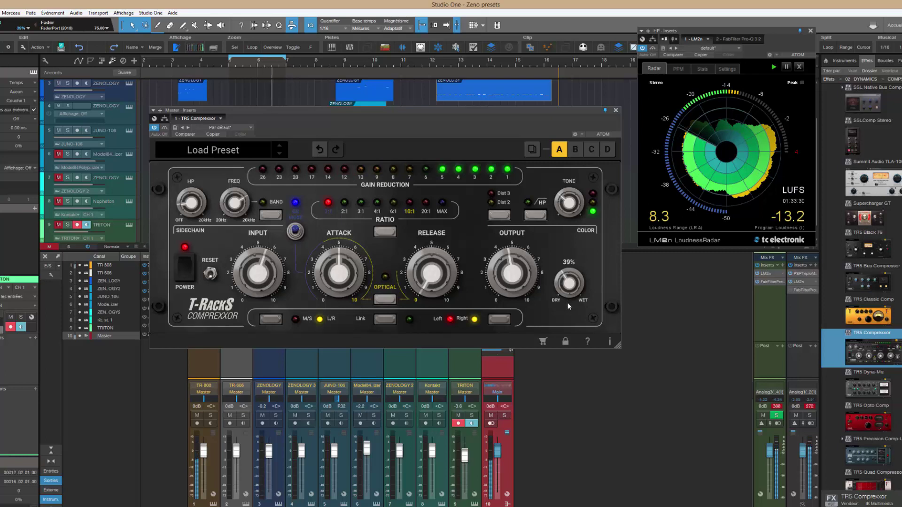
pyautogui.moveTo(521, 276); pyautogui.dragTo(518, 261)
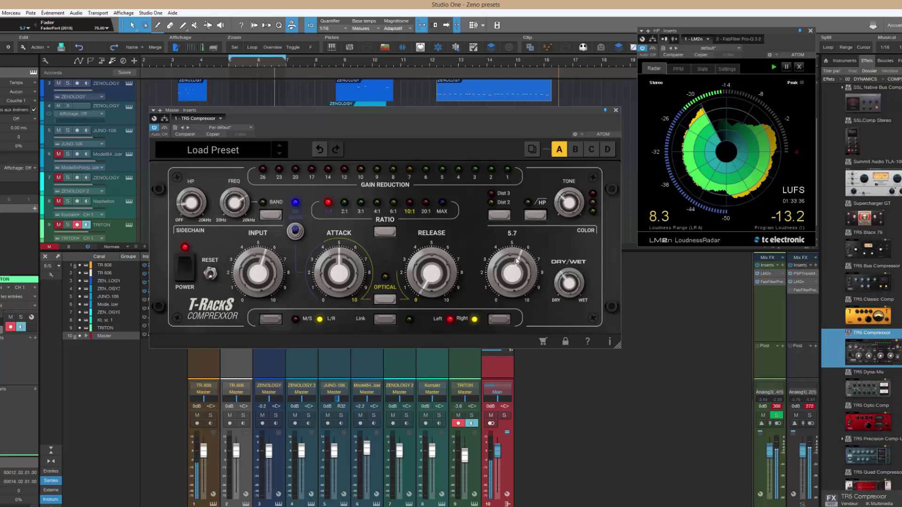
pyautogui.click(164, 130)
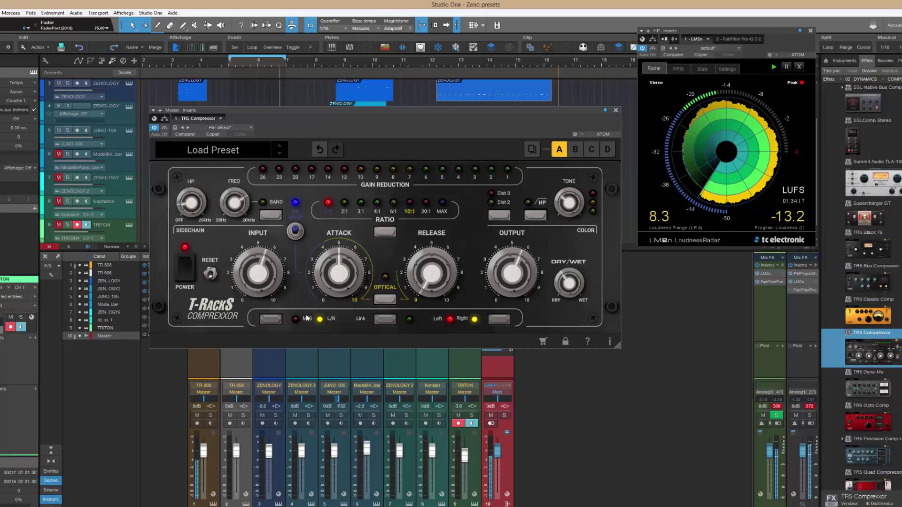
pyautogui.moveTo(515, 282)
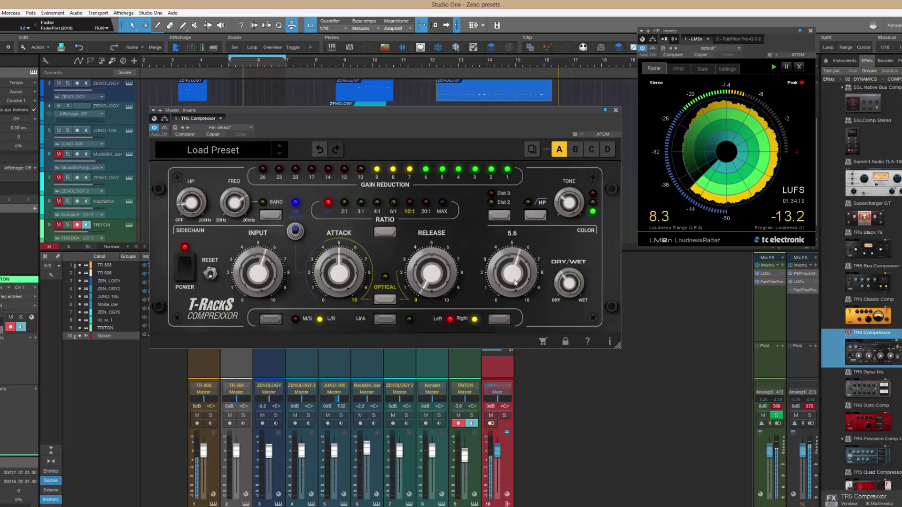
pyautogui.moveTo(452, 287)
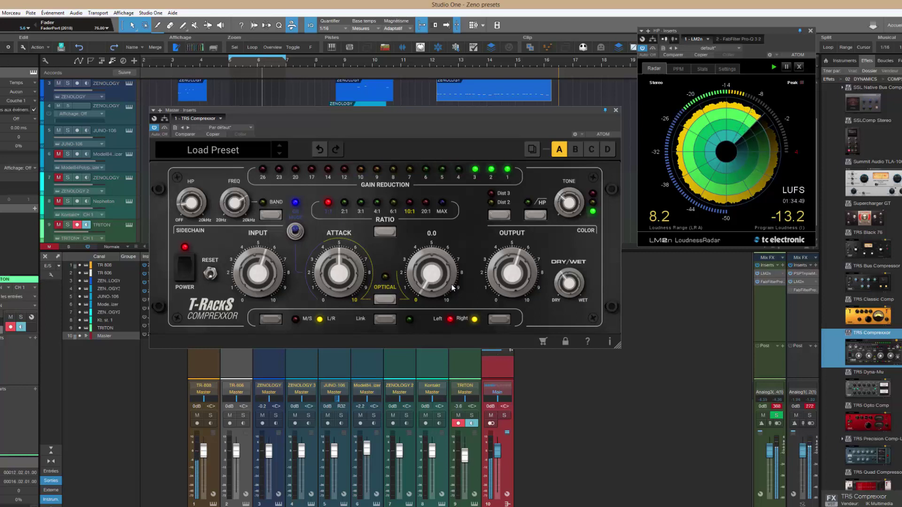
pyautogui.click(165, 129)
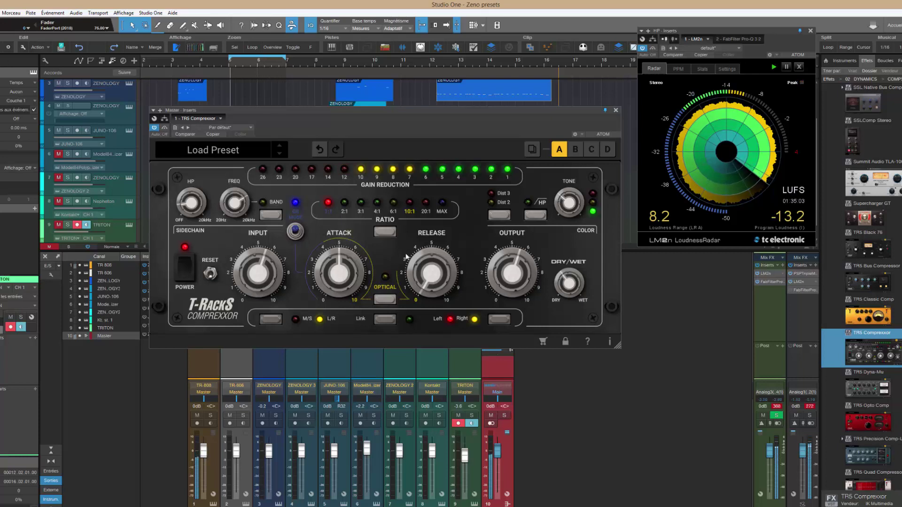
pyautogui.moveTo(339, 244)
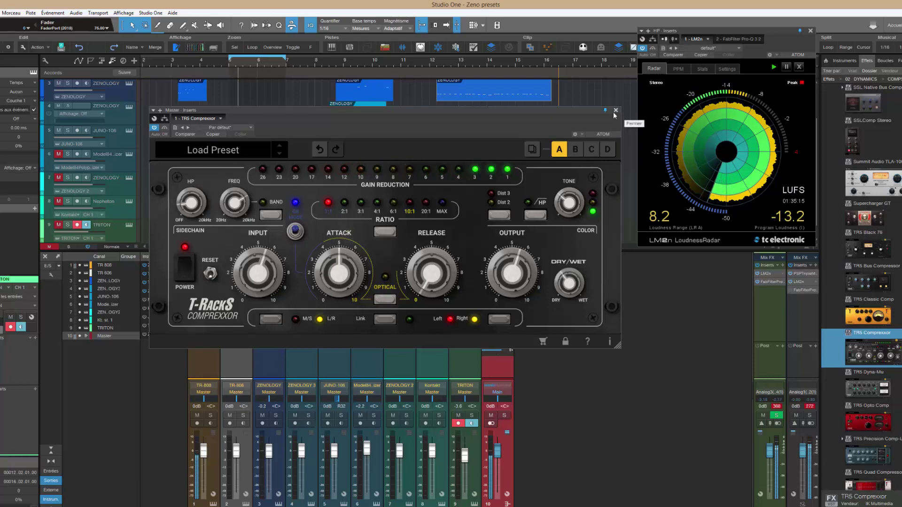
# - Leave the blue-lit compression mode, centre the release and use a 4:1 ratio with the sidechain high-pass at 93.3 Hz
pyautogui.moveTo(433, 285); pyautogui.dragTo(424, 207)
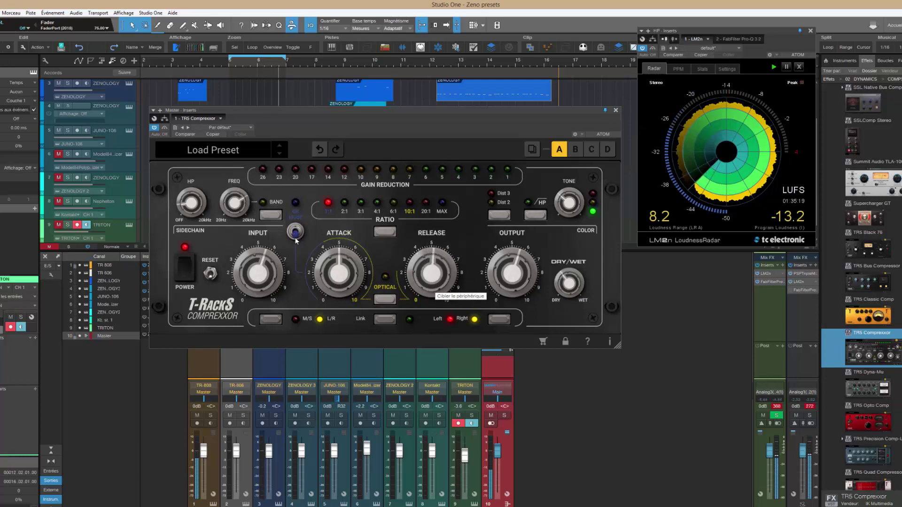
pyautogui.click(376, 207)
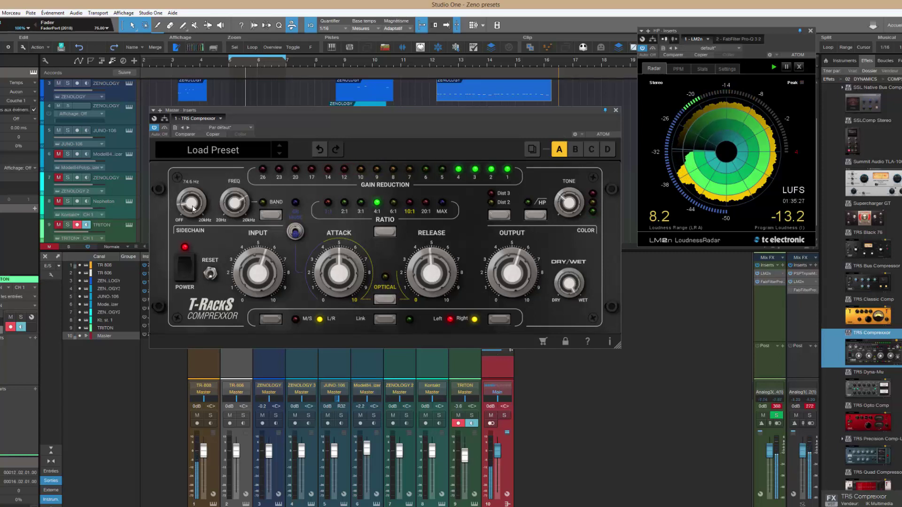
pyautogui.scroll(-3, 191, 202)
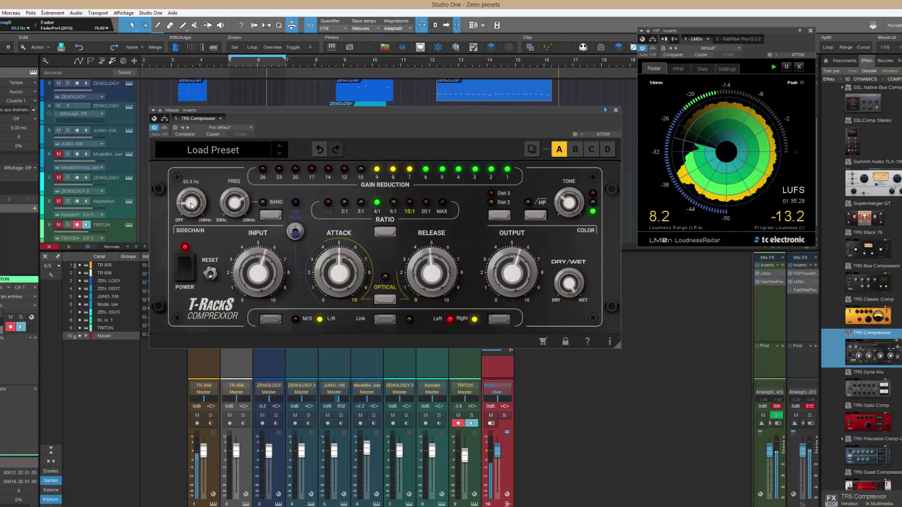
# - Enable the Dist 2 color and lower the compressor's input level to about 2
pyautogui.click(498, 218)
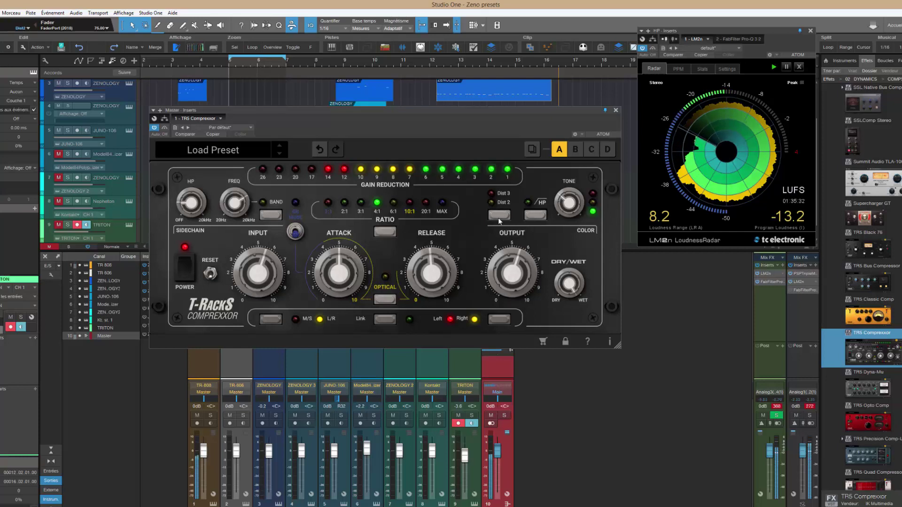
pyautogui.scroll(-1, 571, 208)
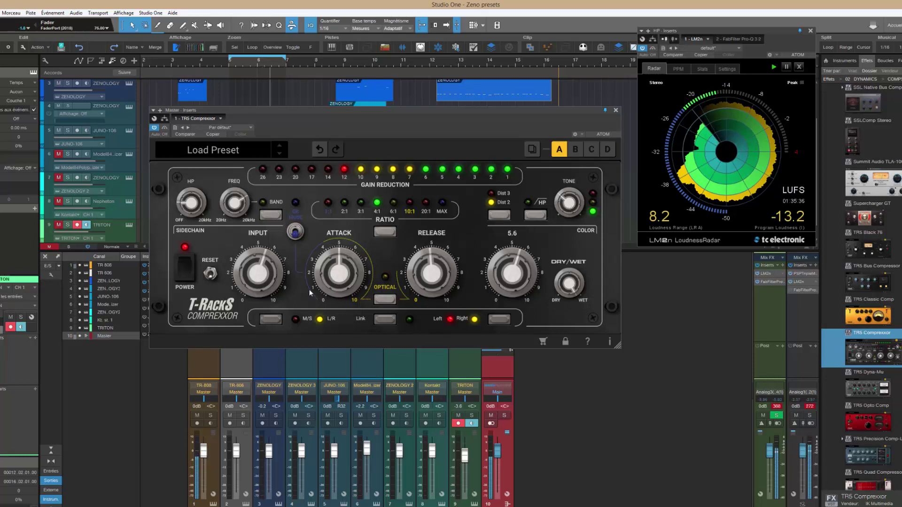
pyautogui.scroll(-10, 254, 295)
pyautogui.scroll(-9, 251, 297)
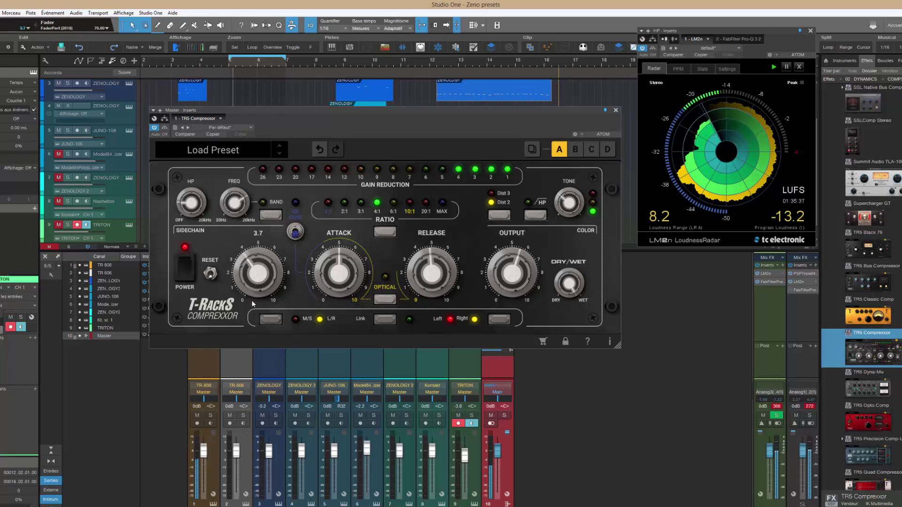
pyautogui.scroll(-8, 253, 315)
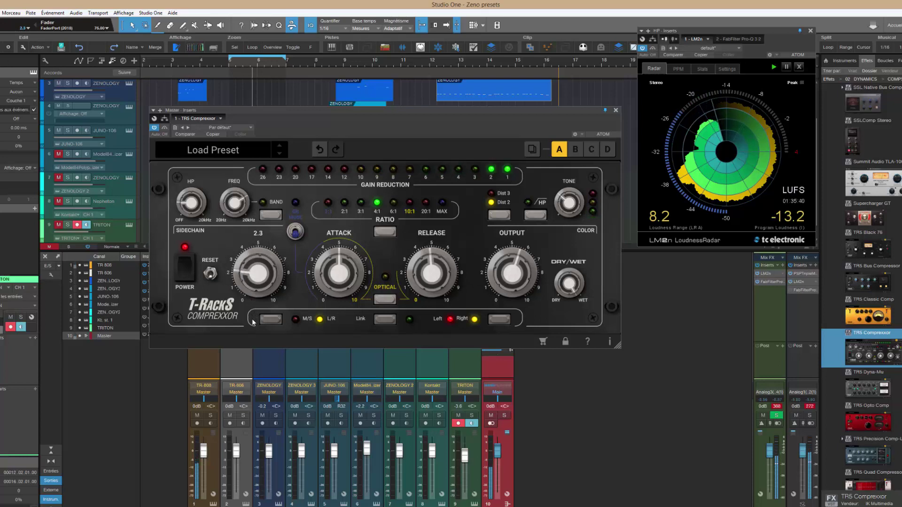
pyautogui.scroll(-4, 253, 325)
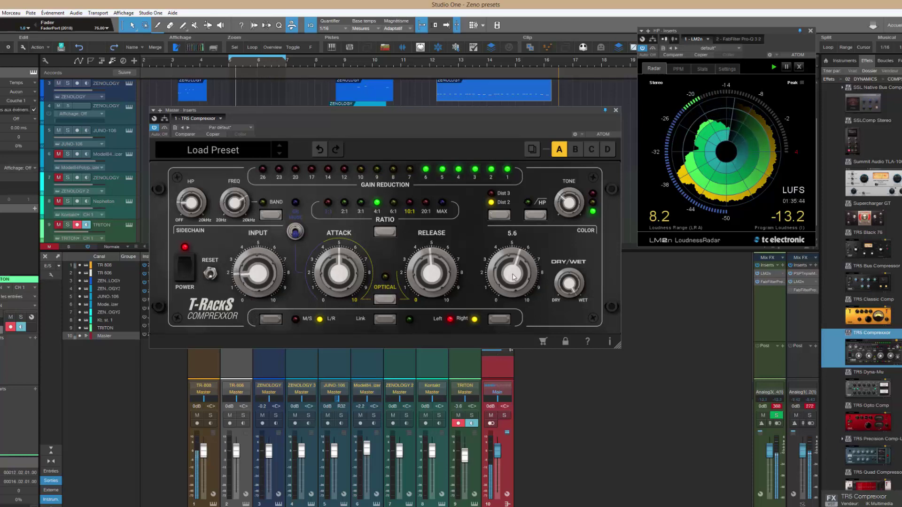
# - Raise the output level to 6.9 and set the release to 4.0
pyautogui.scroll(7, 514, 267)
pyautogui.scroll(-1, 513, 267)
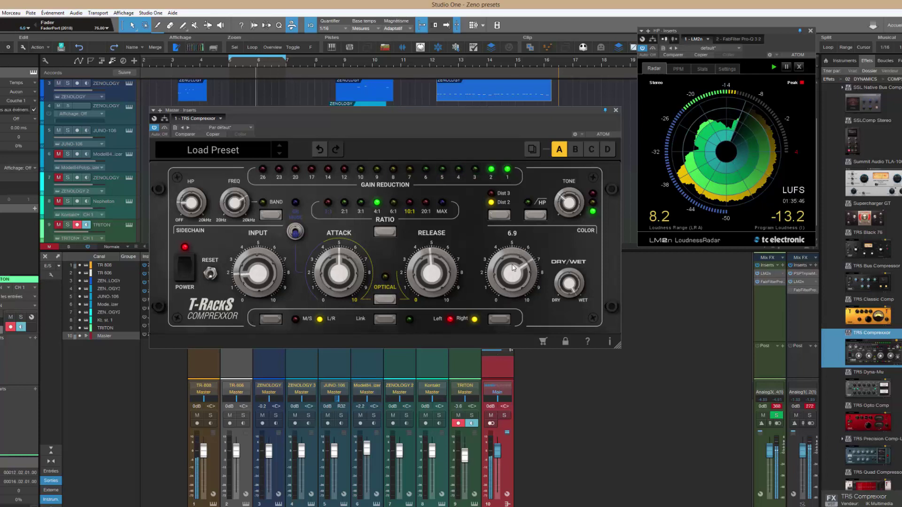
pyautogui.moveTo(431, 286)
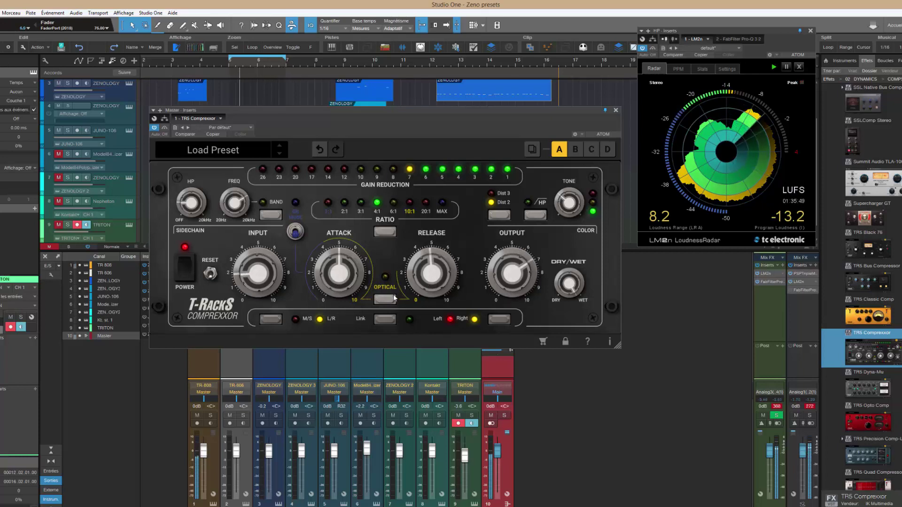
pyautogui.moveTo(427, 279); pyautogui.dragTo(424, 292)
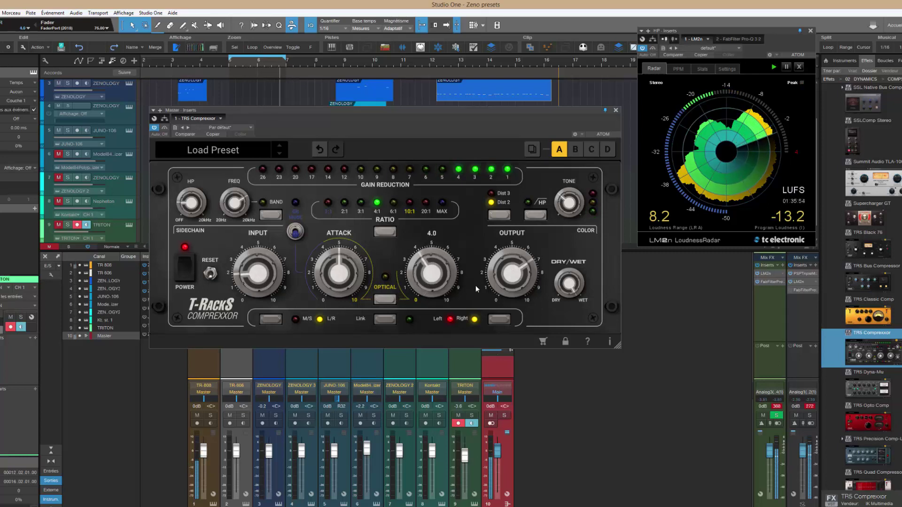
pyautogui.moveTo(499, 284)
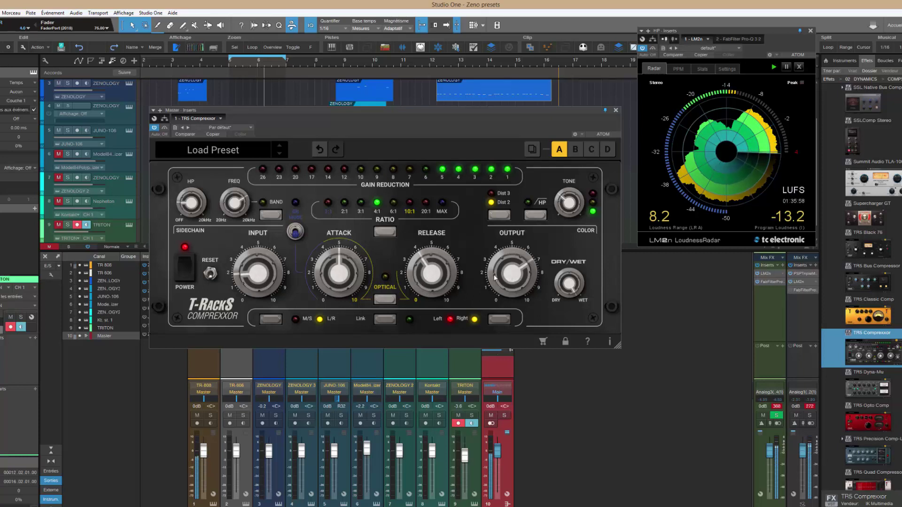
pyautogui.moveTo(569, 278)
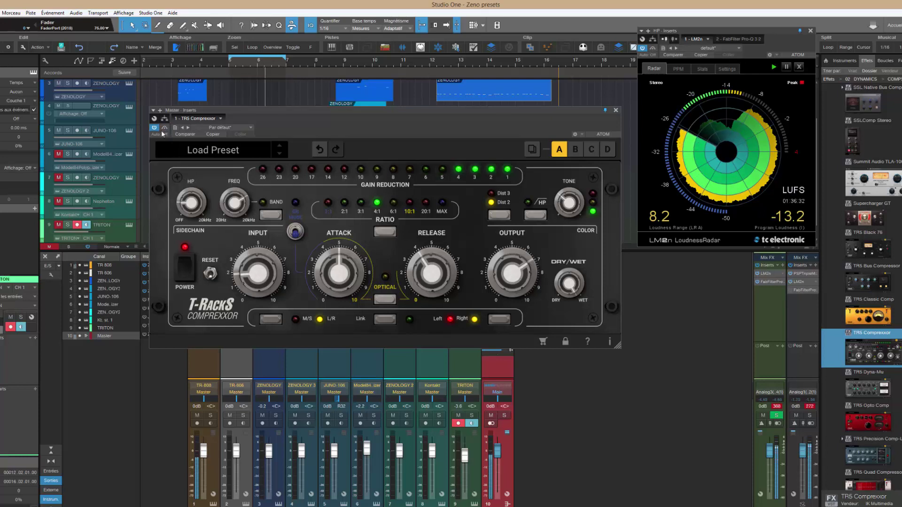
# - Close the master compressor and examine the track 3 ZENOLOGY bass patch in its full editing view, closing it when finished
pyautogui.click(616, 110)
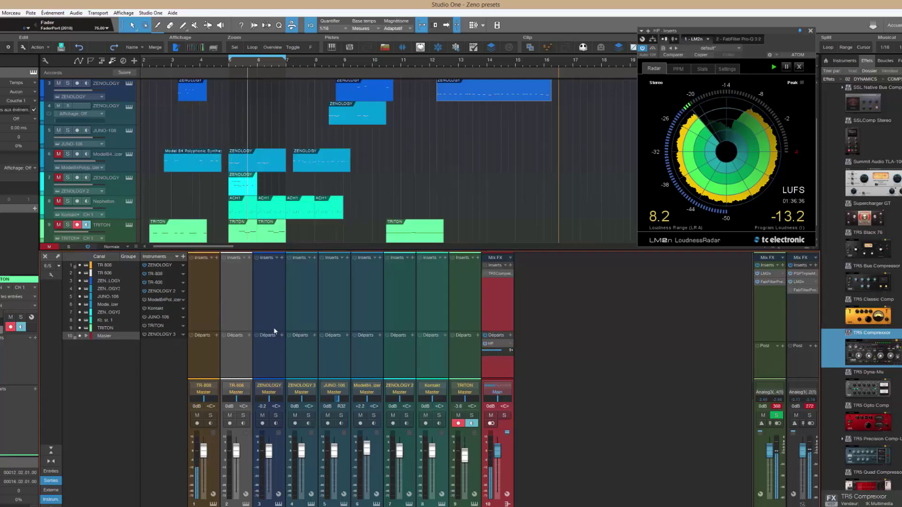
pyautogui.click(264, 348)
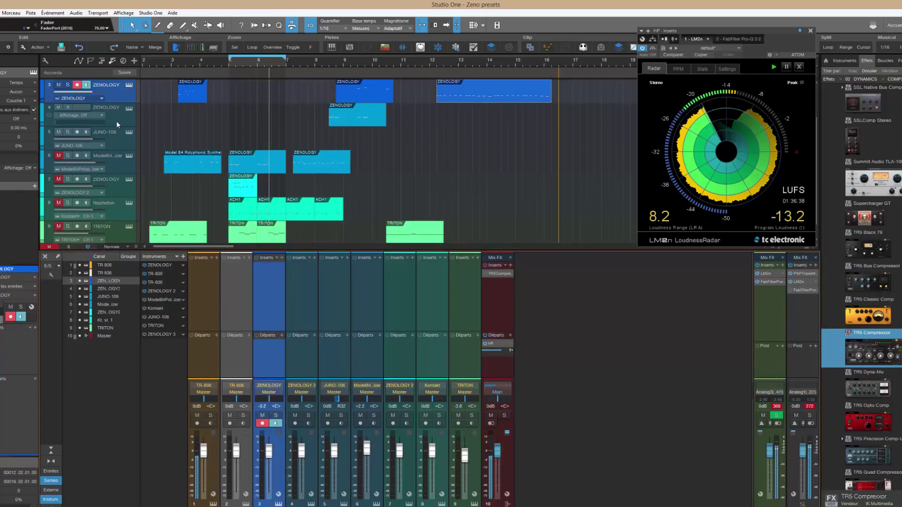
pyautogui.scroll(1, 117, 120)
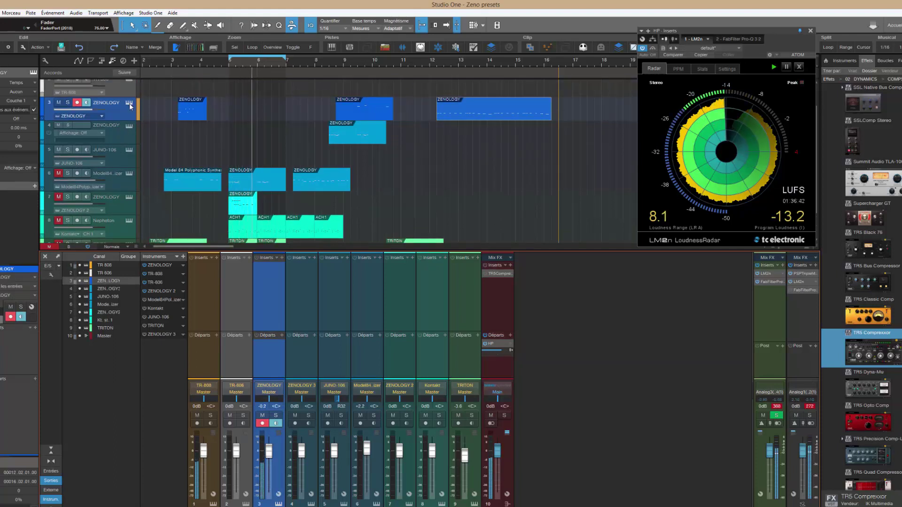
pyautogui.click(128, 103)
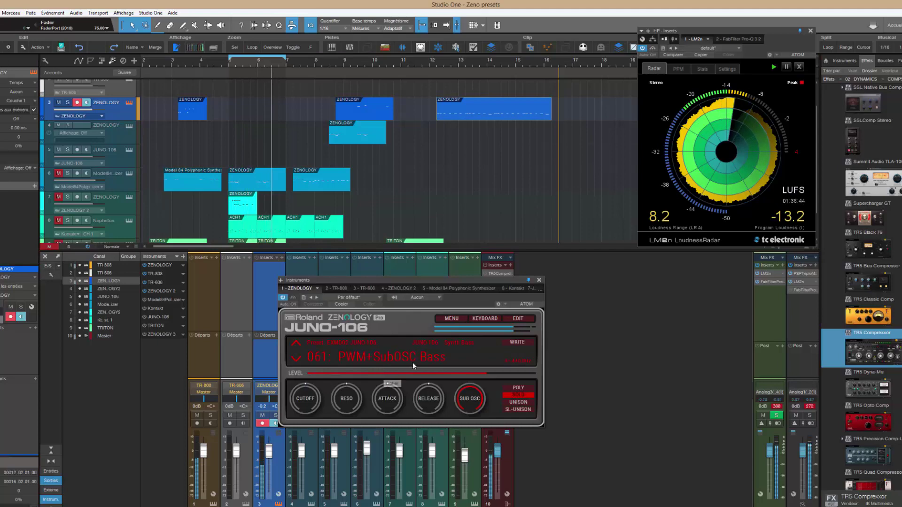
pyautogui.click(516, 319)
pyautogui.moveTo(576, 279); pyautogui.dragTo(402, 164)
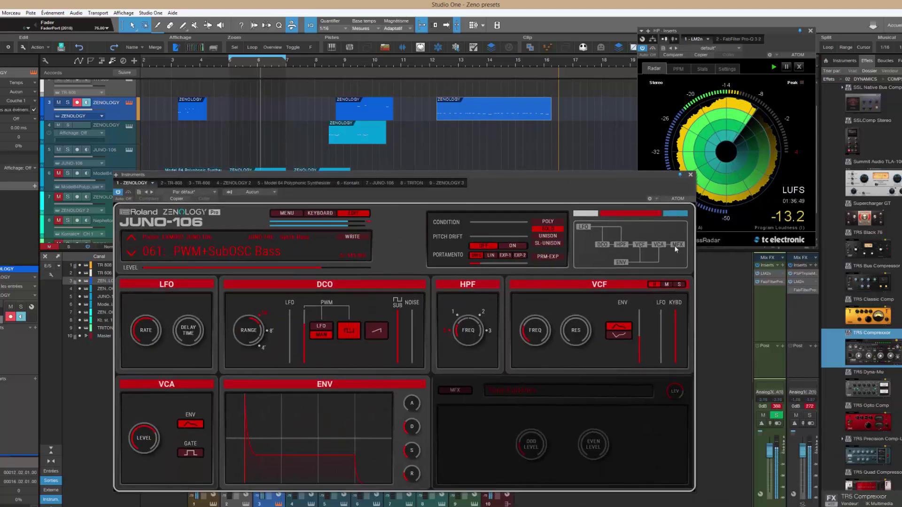
pyautogui.click(690, 174)
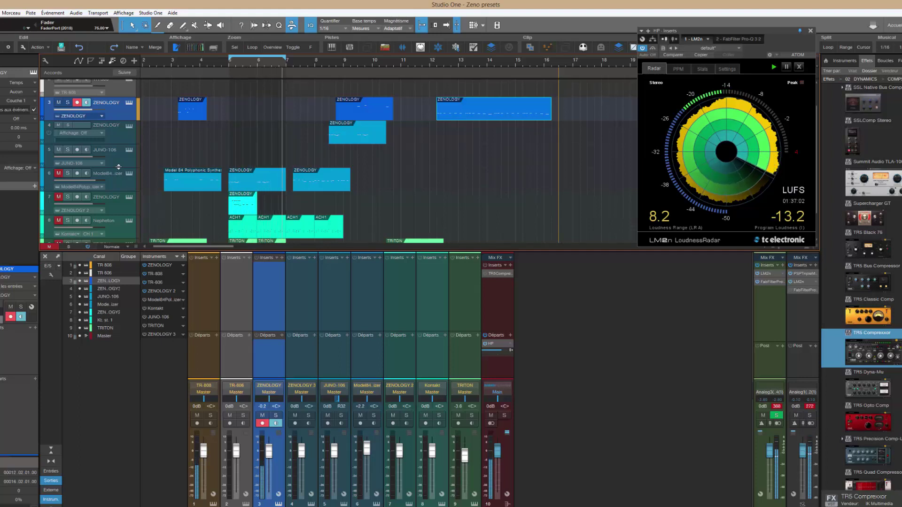
# - Record a new bass clip on track 3 ZENOLOGY from bar 5 to bar 7 and solo the track
pyautogui.press('KP_Multiply')
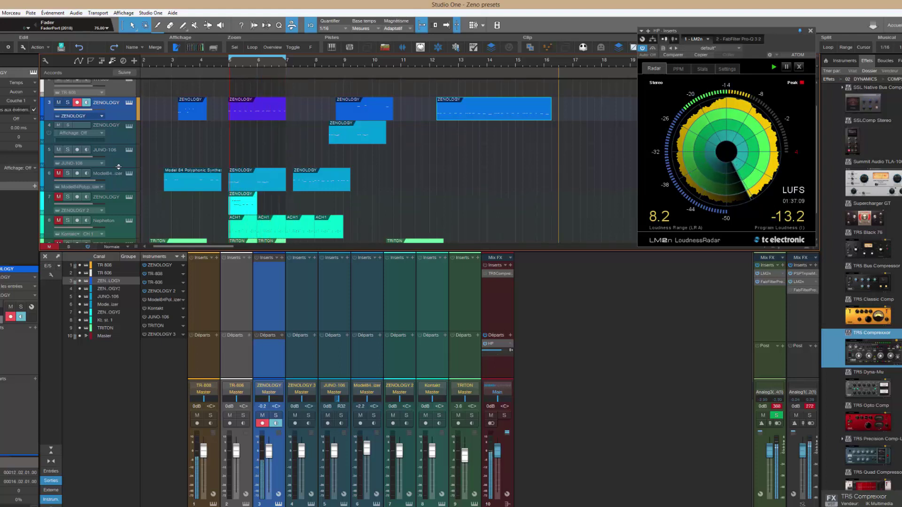
pyautogui.press('KP_Multiply')
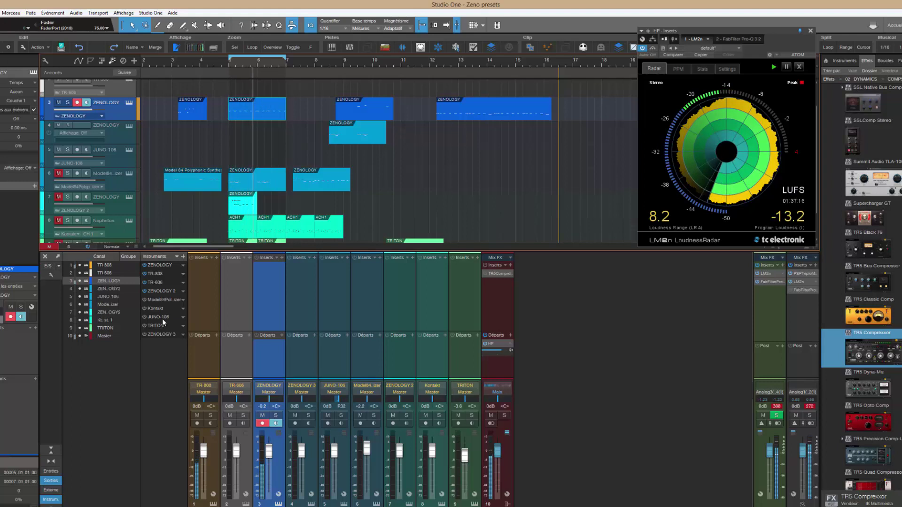
pyautogui.click(276, 417)
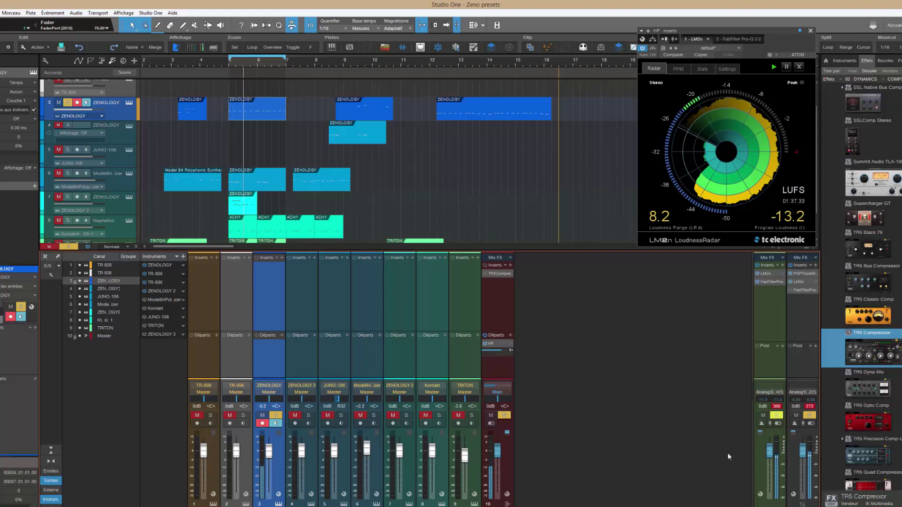
# - Insert TR5 Comprexxor on the ZENOLOGY bass channel and raise its output level to about 6.2
pyautogui.moveTo(871, 350); pyautogui.dragTo(270, 289)
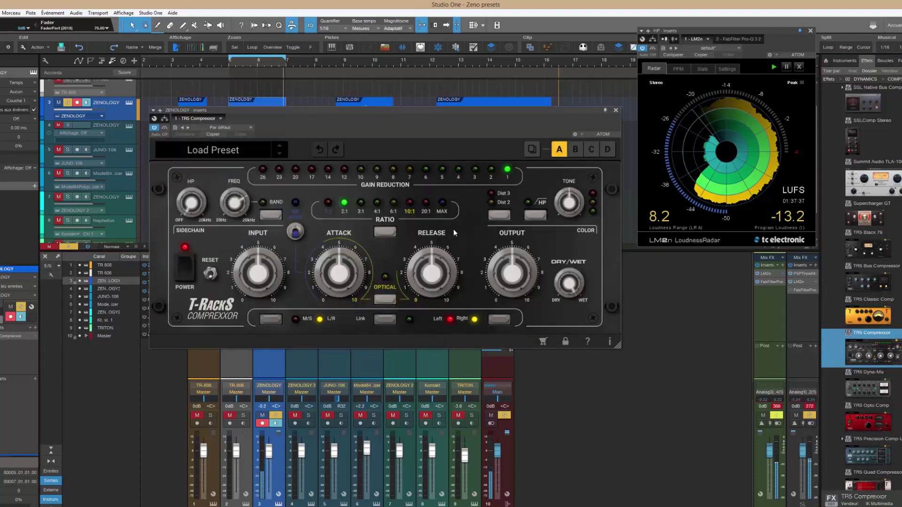
pyautogui.moveTo(512, 277)
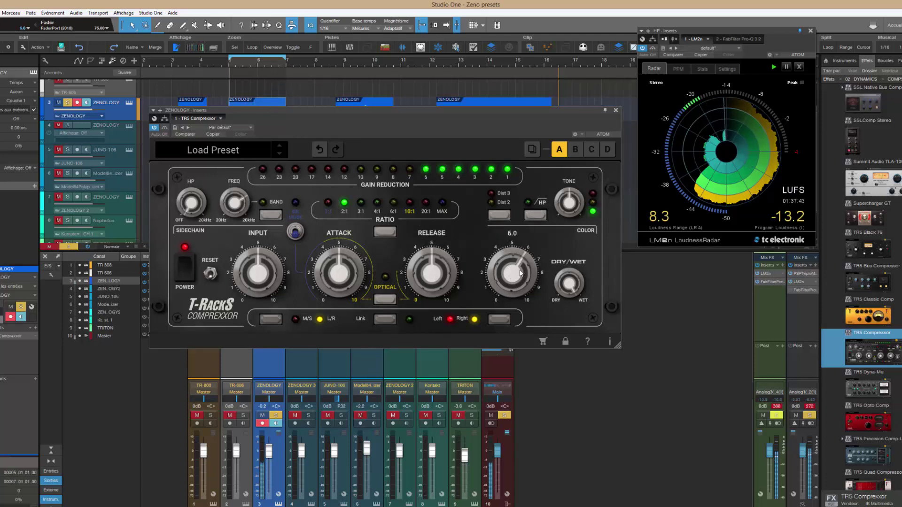
pyautogui.scroll(2, 520, 271)
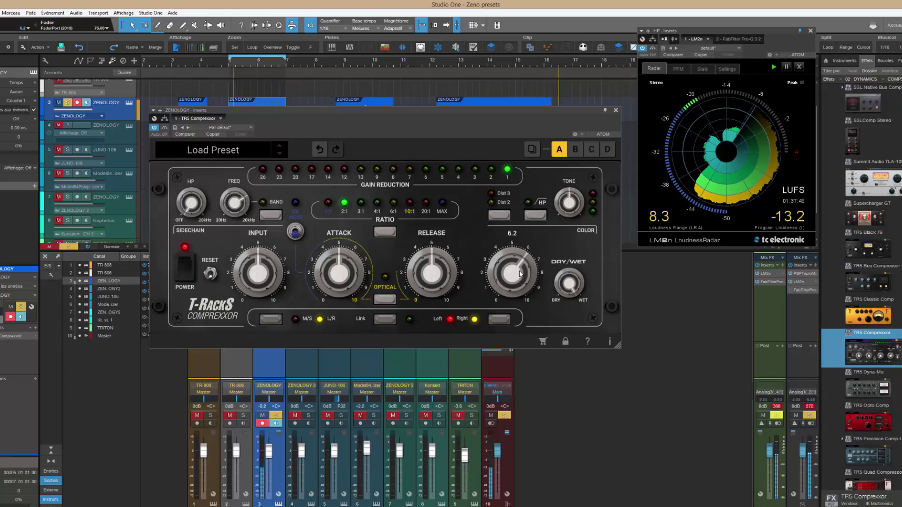
pyautogui.scroll(-1, 520, 273)
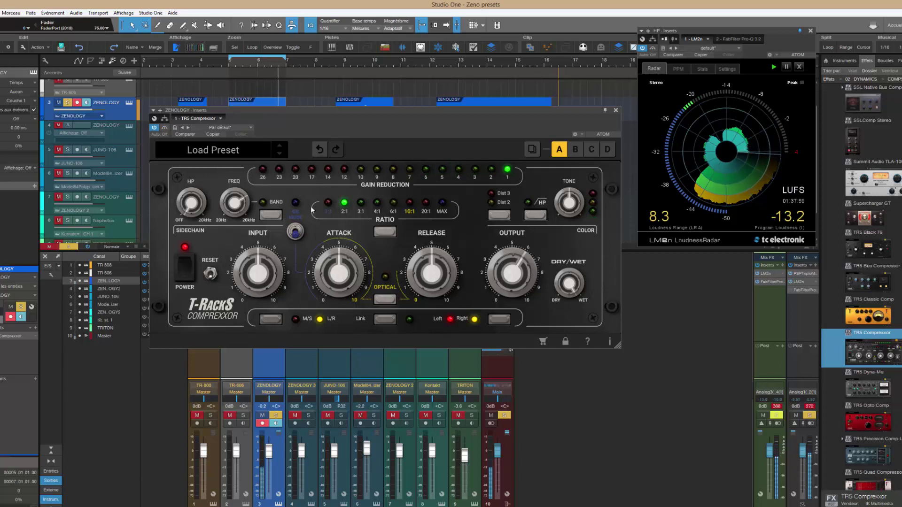
# - Turn on optical mode with a 10:1 ratio, attack 10 and release 0, and enable the Dist 2 color
pyautogui.click(386, 301)
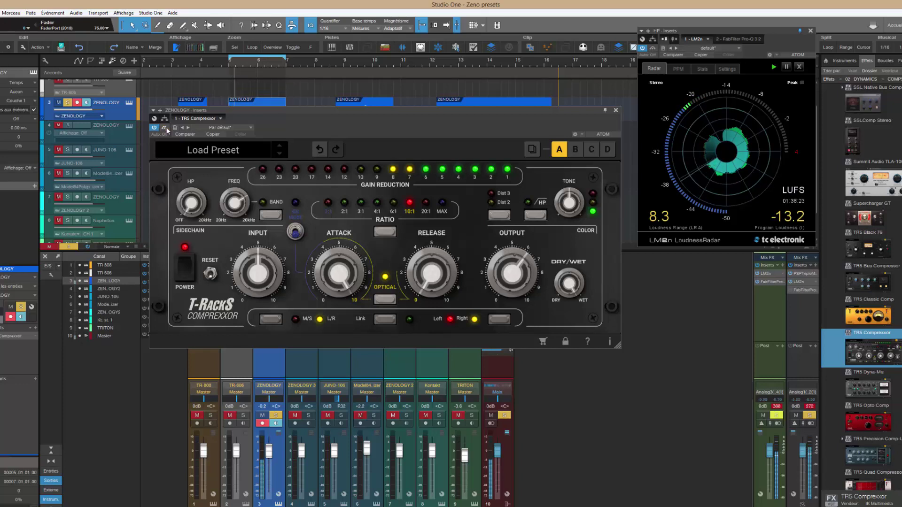
pyautogui.click(500, 215)
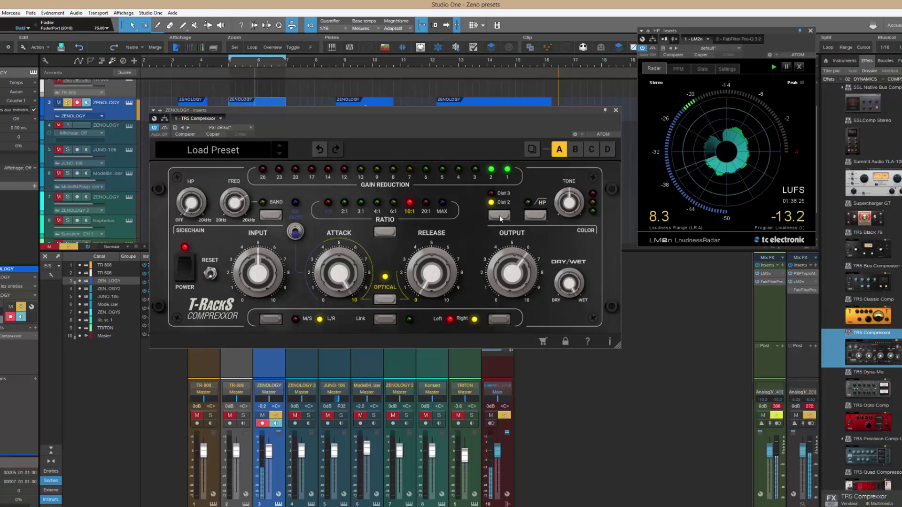
# - Try the Tone and Output controls on the ZENOLOGY bass compressor with the Dist 2 color engaged
pyautogui.moveTo(562, 206)
pyautogui.moveTo(562, 205); pyautogui.dragTo(563, 182)
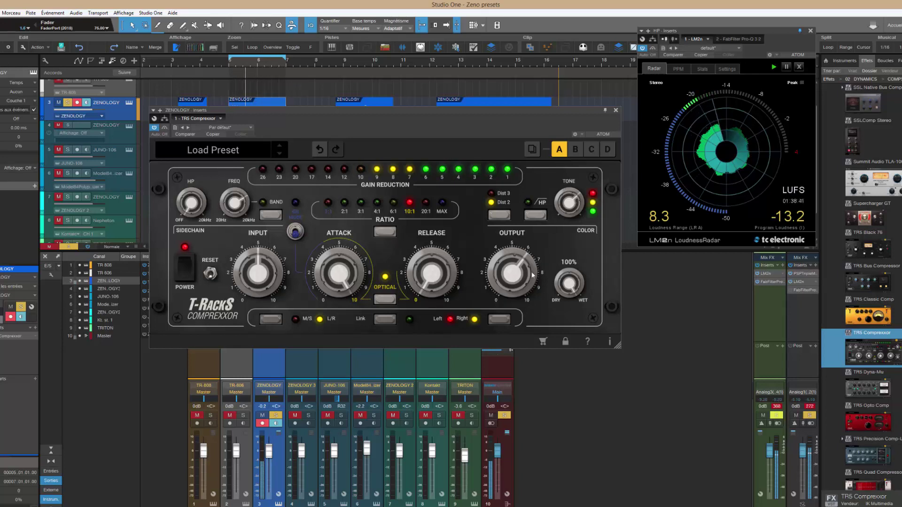
pyautogui.moveTo(513, 280); pyautogui.dragTo(511, 282)
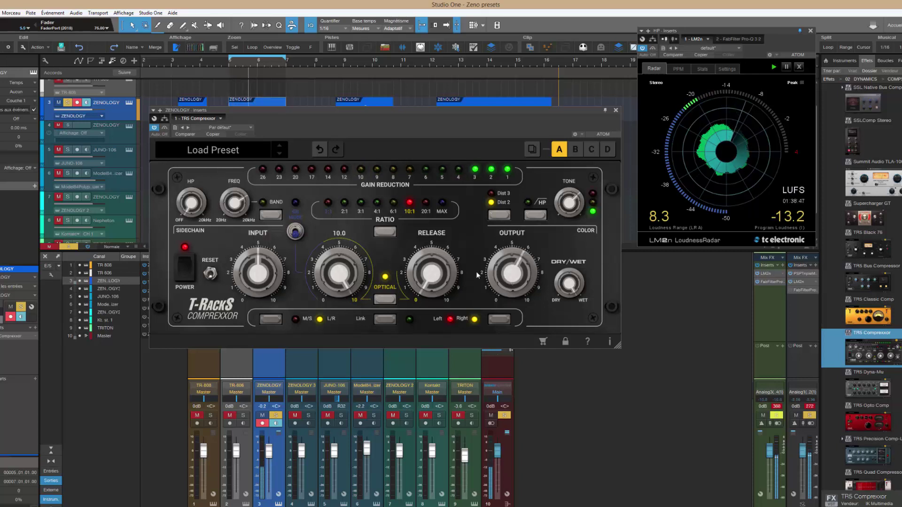
pyautogui.moveTo(550, 265)
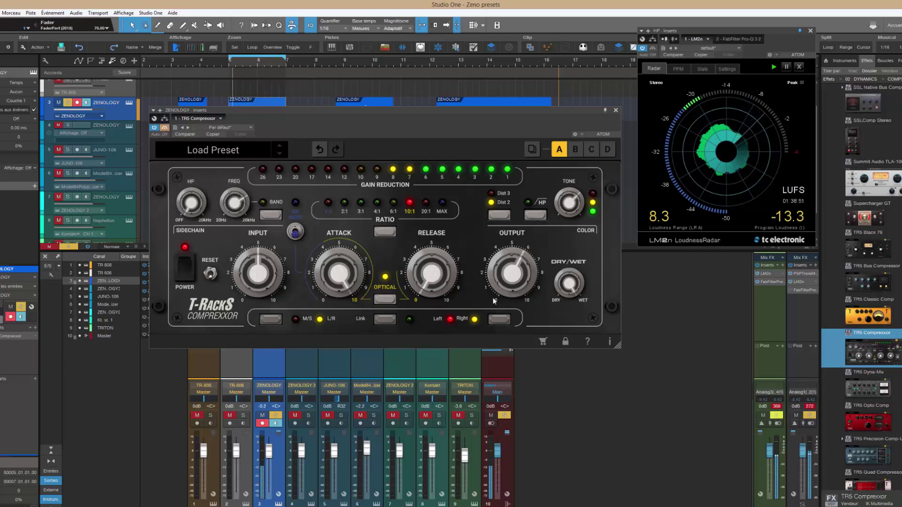
pyautogui.moveTo(514, 285)
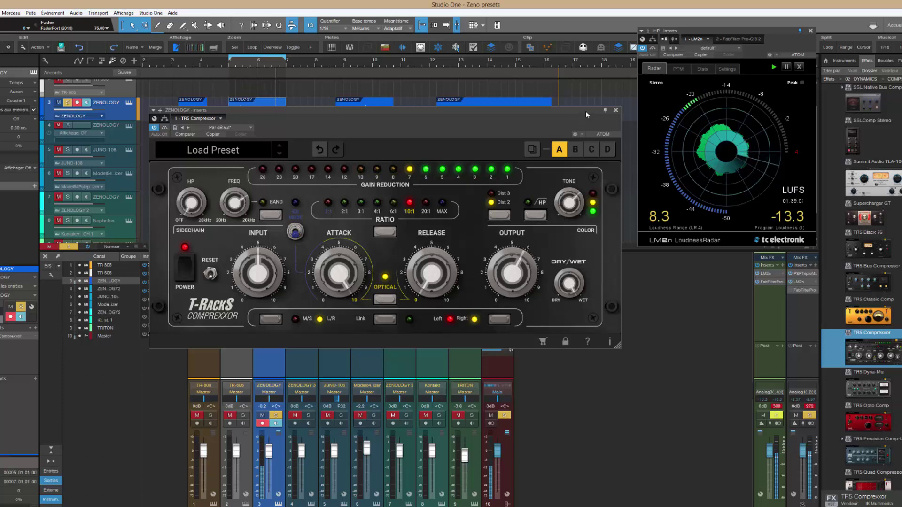
# - Audition the HP color option on the bass compressor and solo the first TR-808 channel alongside the bass
pyautogui.moveTo(585, 111); pyautogui.dragTo(577, 120)
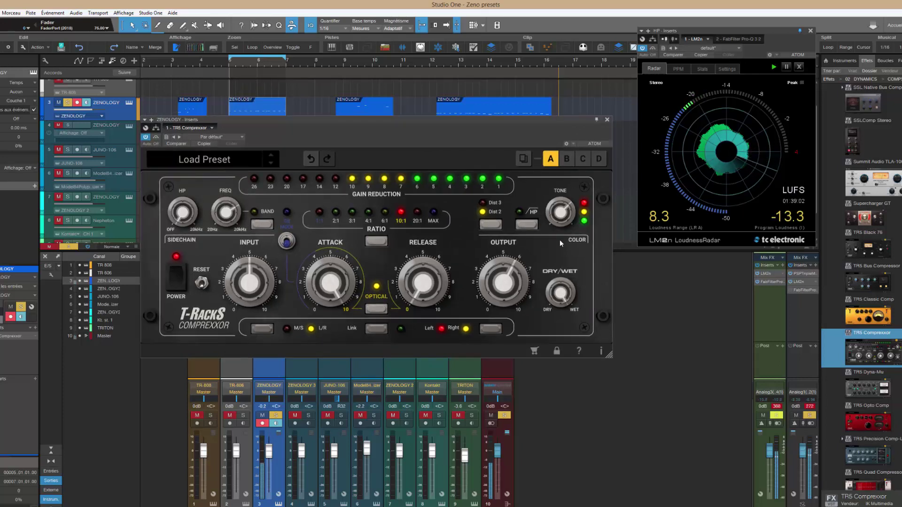
pyautogui.click(527, 225)
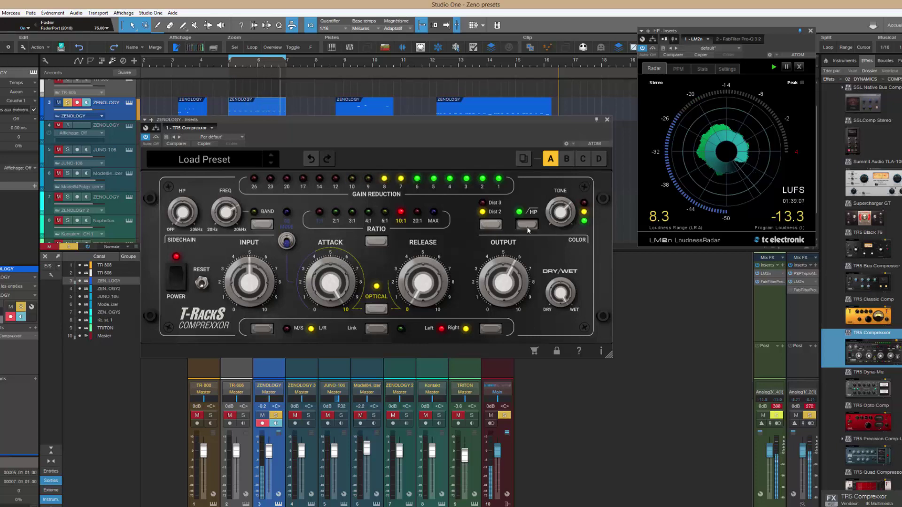
pyautogui.click(211, 416)
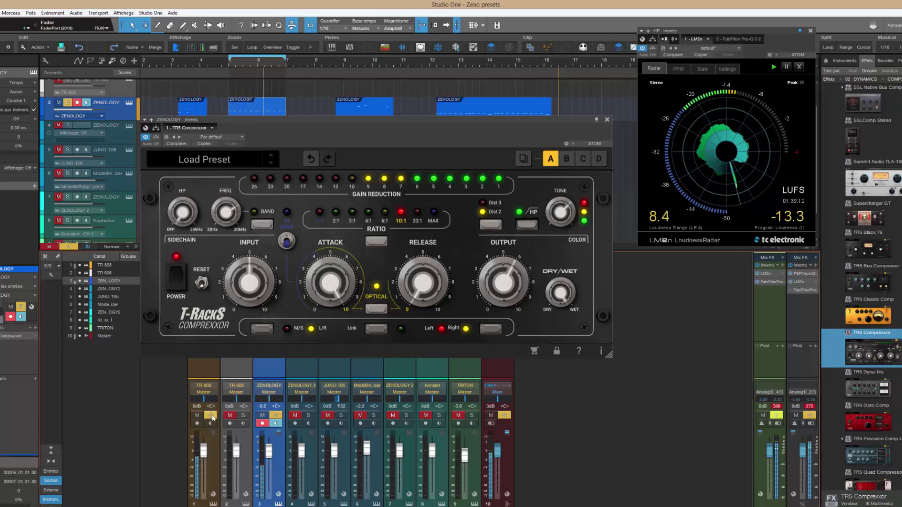
pyautogui.click(527, 225)
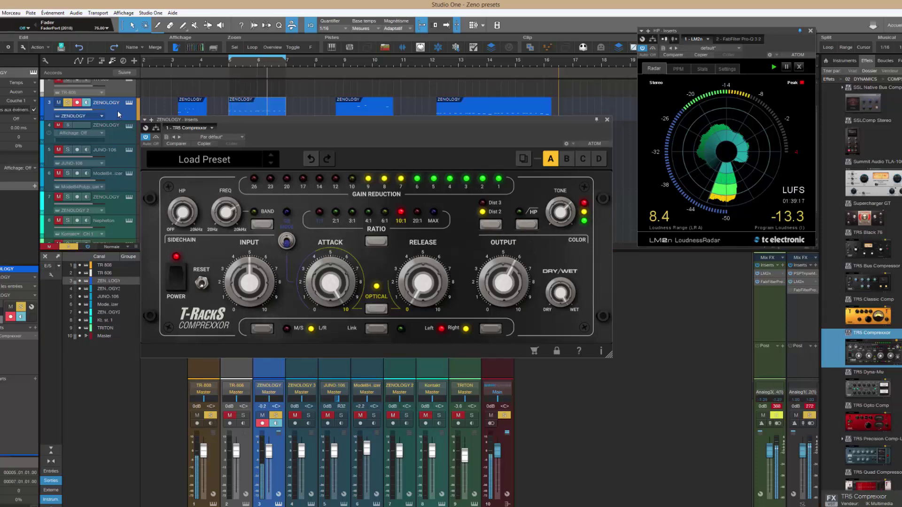
# - Open the track 1 TR-808 instrument, set the bass drum decay to about 119 and its tuning to about 77, then close it
pyautogui.moveTo(288, 119); pyautogui.dragTo(313, 206)
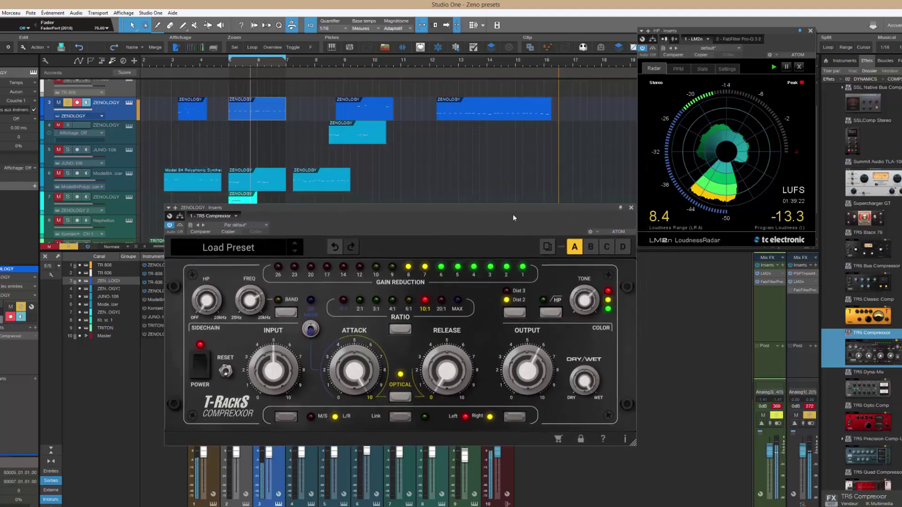
pyautogui.scroll(1, 112, 114)
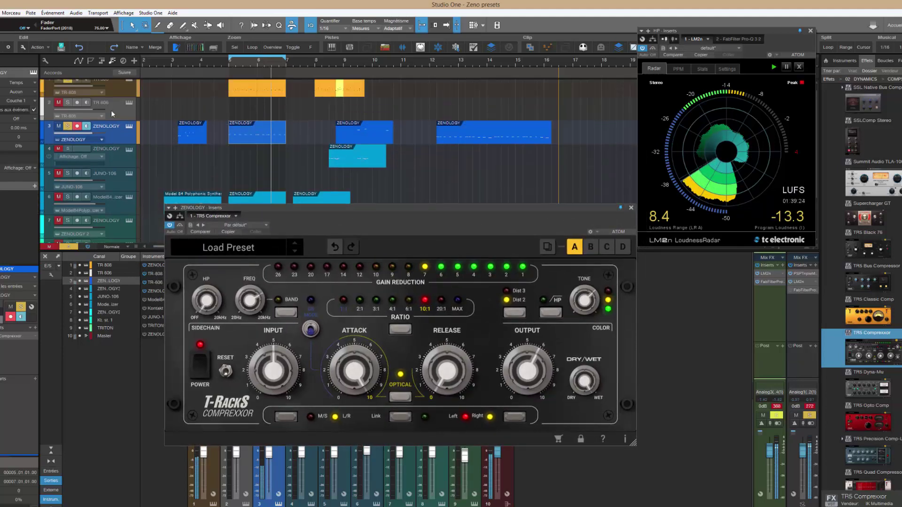
pyautogui.doubleClick(242, 93)
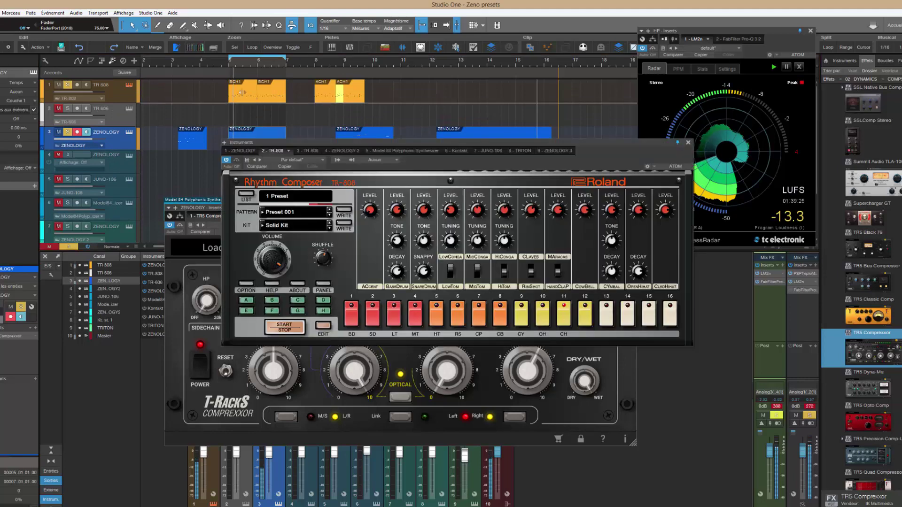
pyautogui.moveTo(386, 150); pyautogui.dragTo(325, 20)
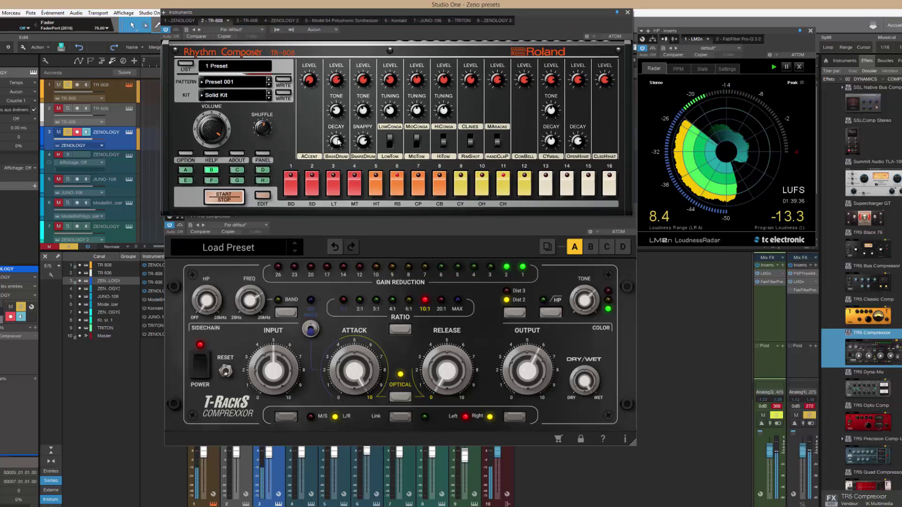
pyautogui.moveTo(334, 150)
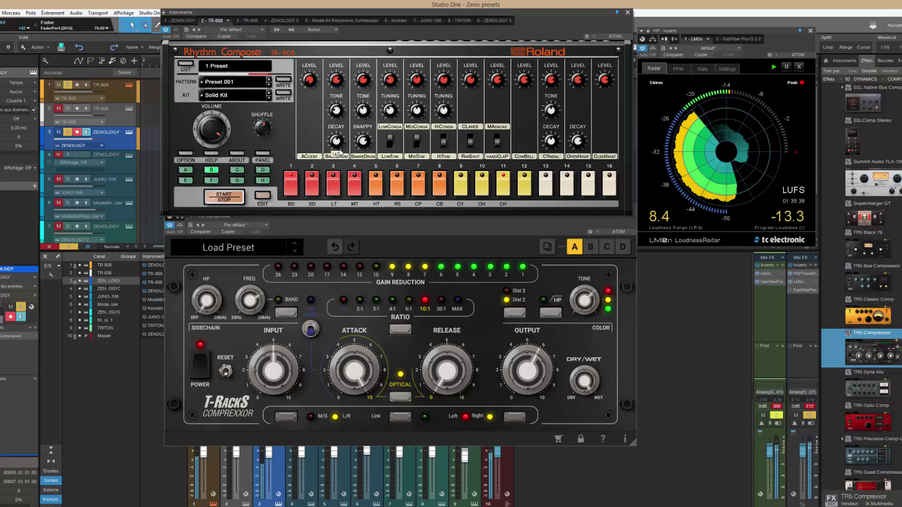
pyautogui.scroll(-3, 335, 149)
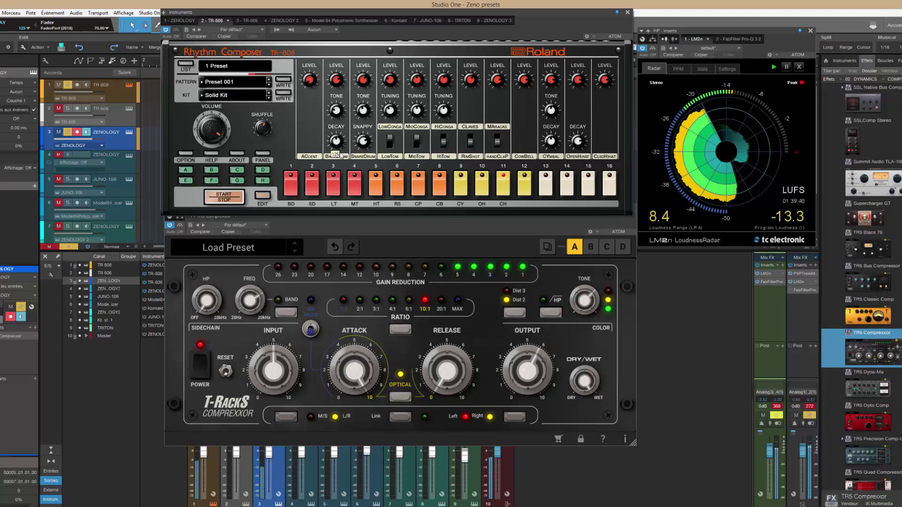
pyautogui.scroll(-1, 334, 150)
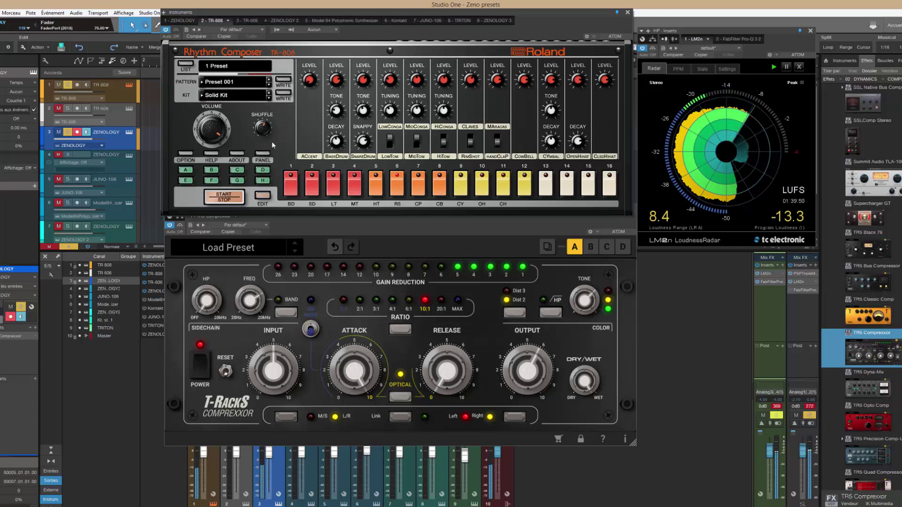
pyautogui.click(270, 158)
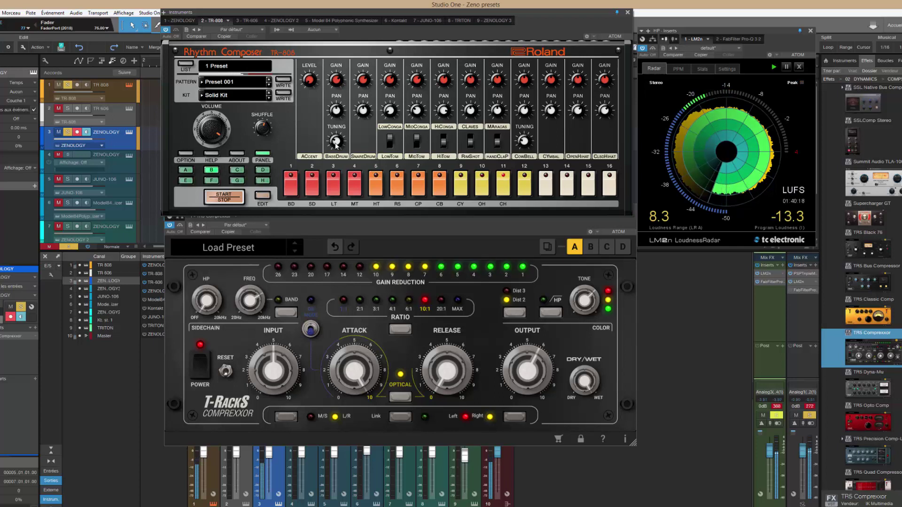
pyautogui.click(628, 14)
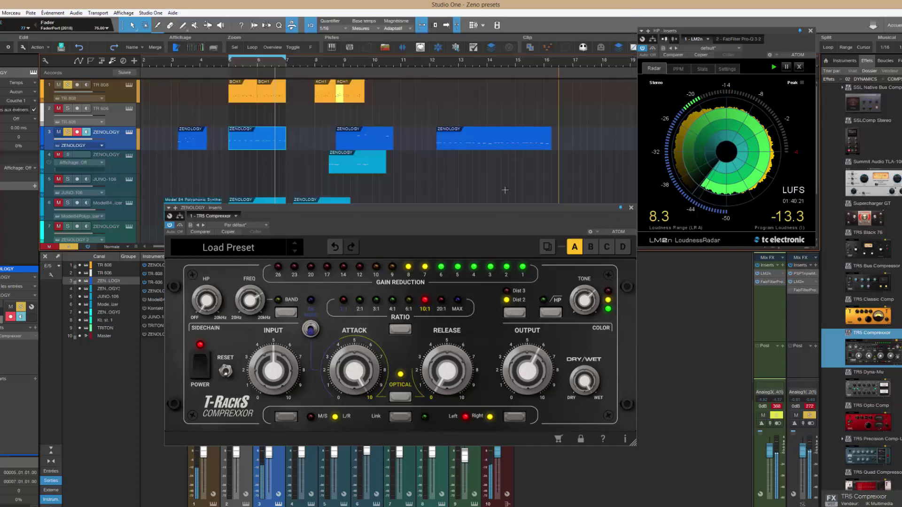
# - Enable the HP color on the bass compressor and insert UAD Studio D Chorus ahead of it on the ZENOLOGY channel
pyautogui.click(547, 314)
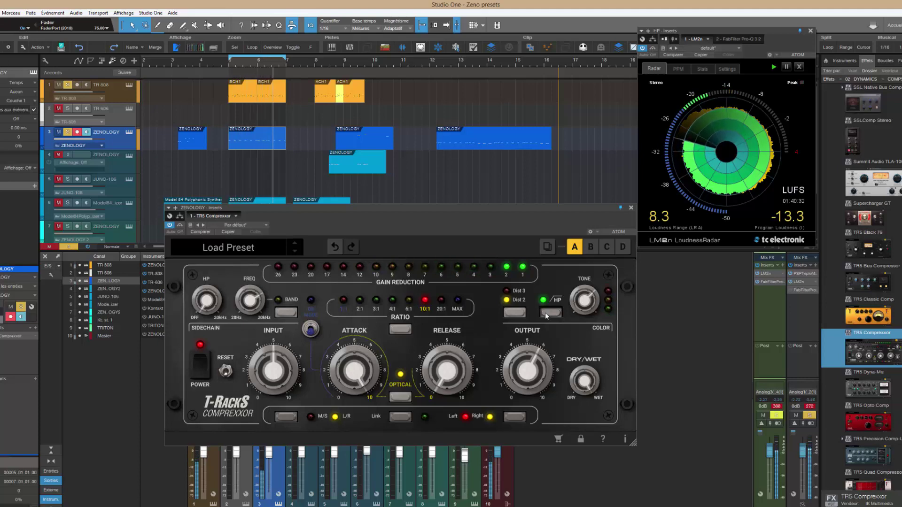
pyautogui.click(631, 208)
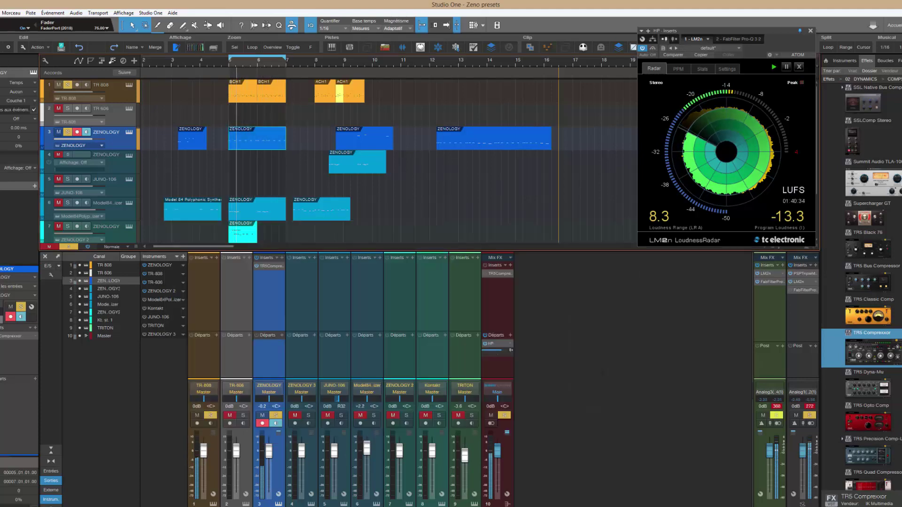
pyautogui.scroll(10, 865, 282)
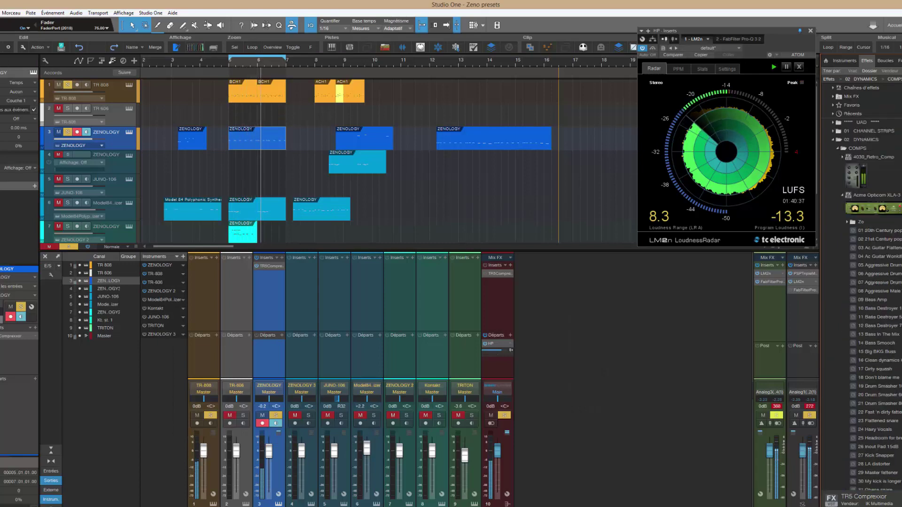
pyautogui.click(834, 139)
pyautogui.click(833, 123)
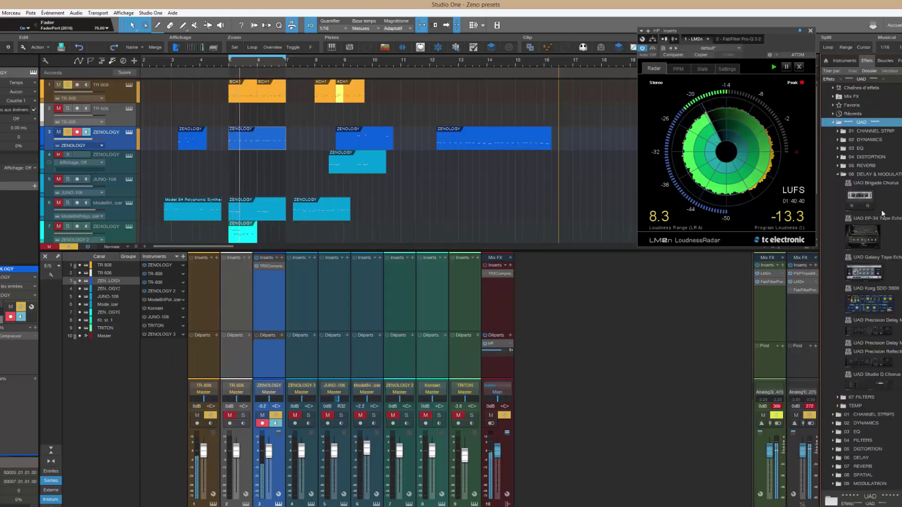
pyautogui.moveTo(870, 384); pyautogui.dragTo(265, 264)
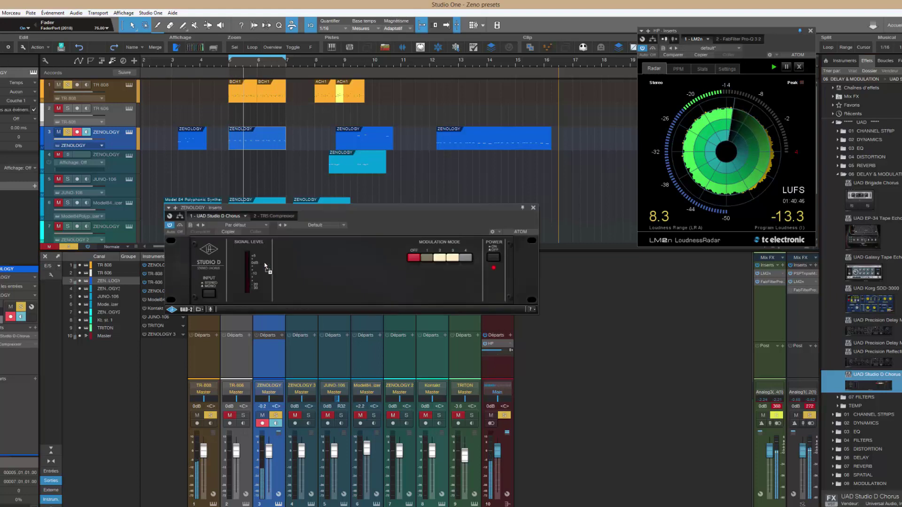
pyautogui.click(534, 208)
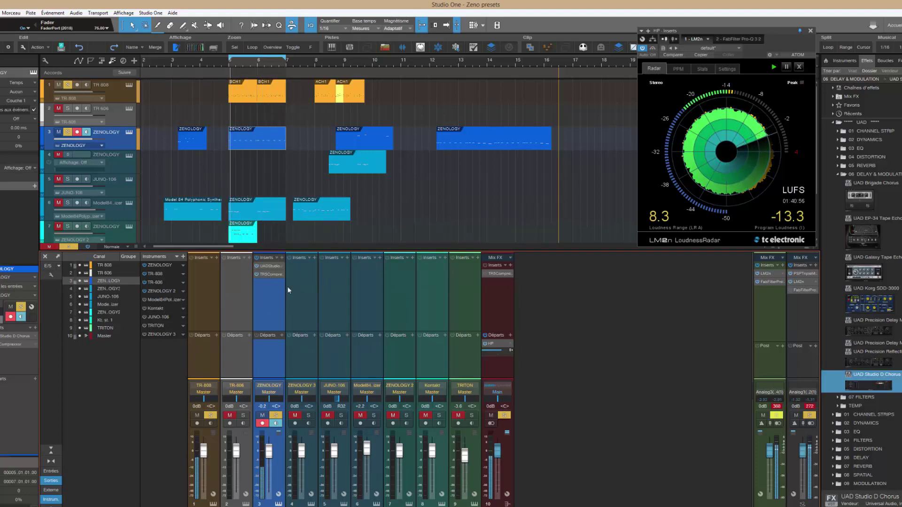
# - Reopen the ZENOLOGY channel's Comprexxor, place it below the arrangement, and compare the sound with and without bypass
pyautogui.click(272, 274)
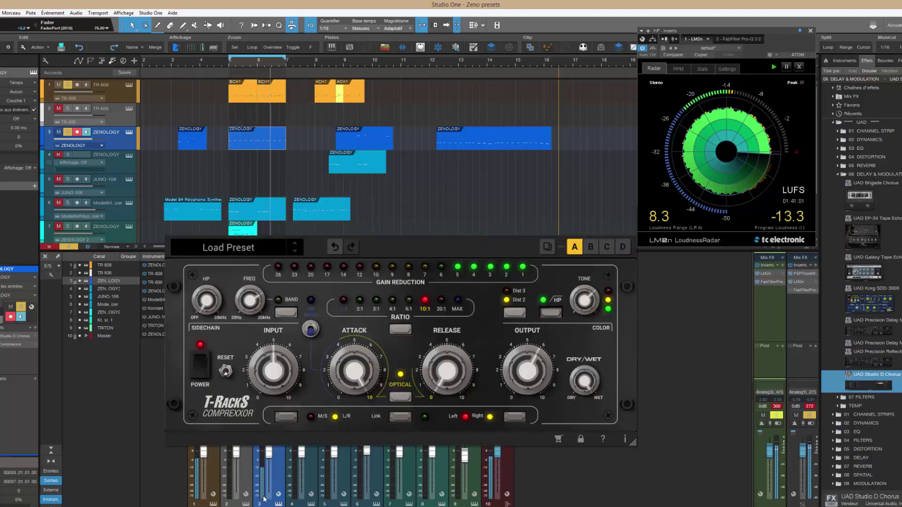
pyautogui.click(247, 467)
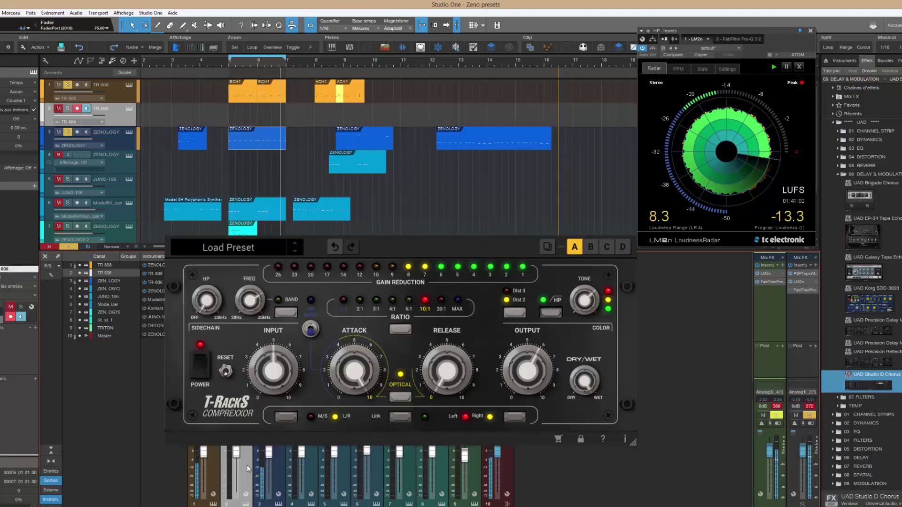
pyautogui.click(213, 465)
pyautogui.click(278, 460)
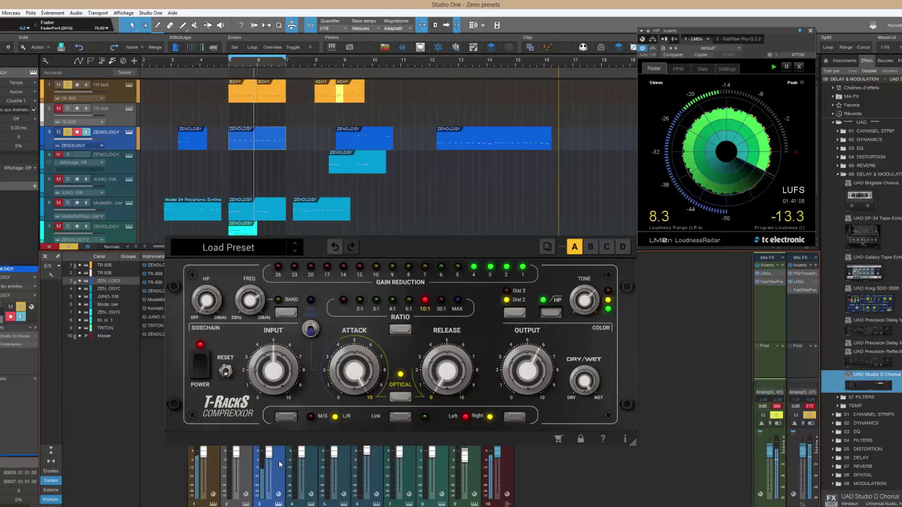
pyautogui.moveTo(511, 233); pyautogui.dragTo(572, 282)
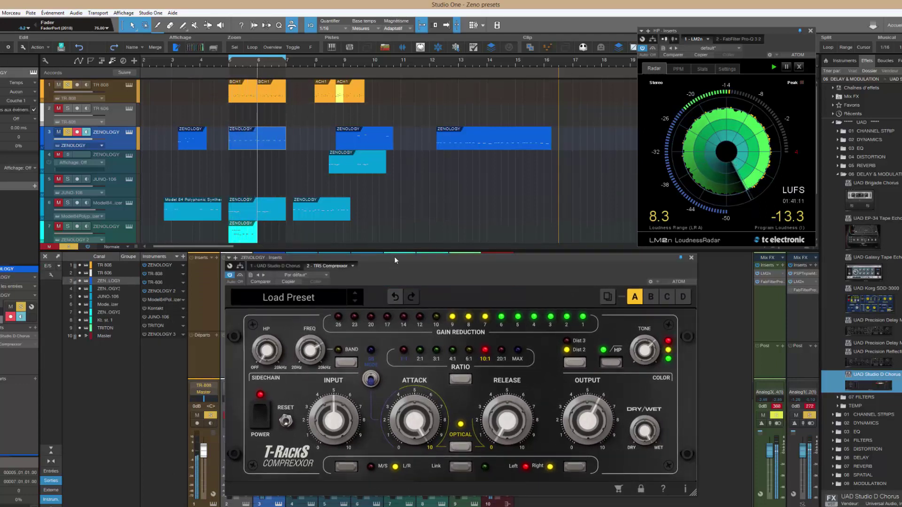
pyautogui.moveTo(394, 256); pyautogui.dragTo(439, 283)
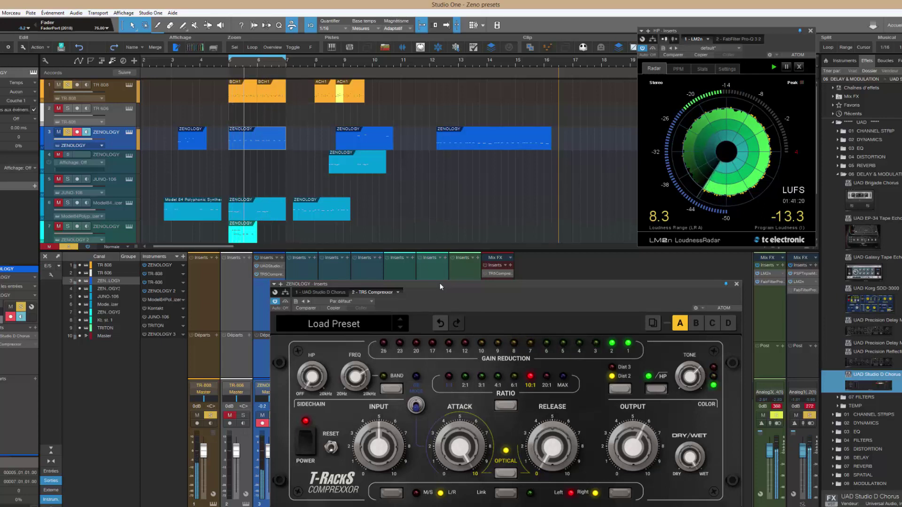
pyautogui.click(286, 302)
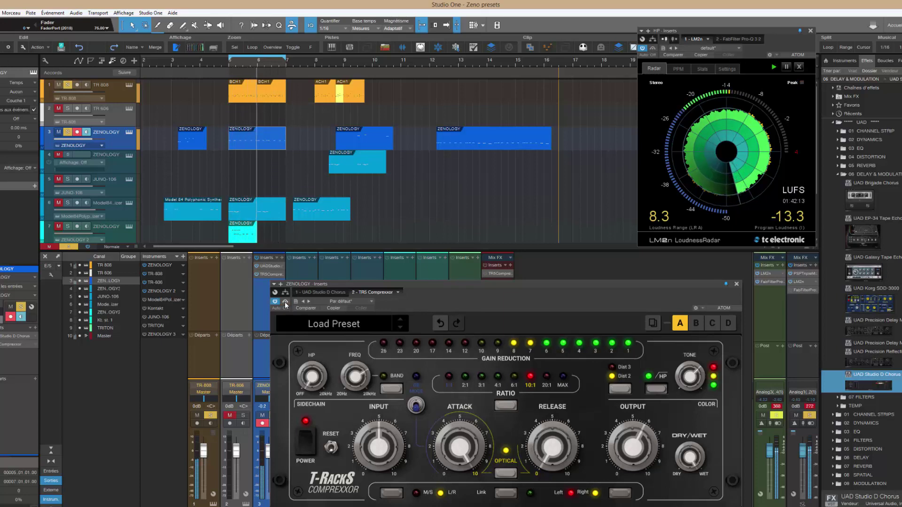
# - Open the Master channel's Comprexxor above the bass compressor, audition its dry/wet mix, and close it
pyautogui.click(498, 273)
pyautogui.moveTo(422, 111); pyautogui.dragTo(427, 21)
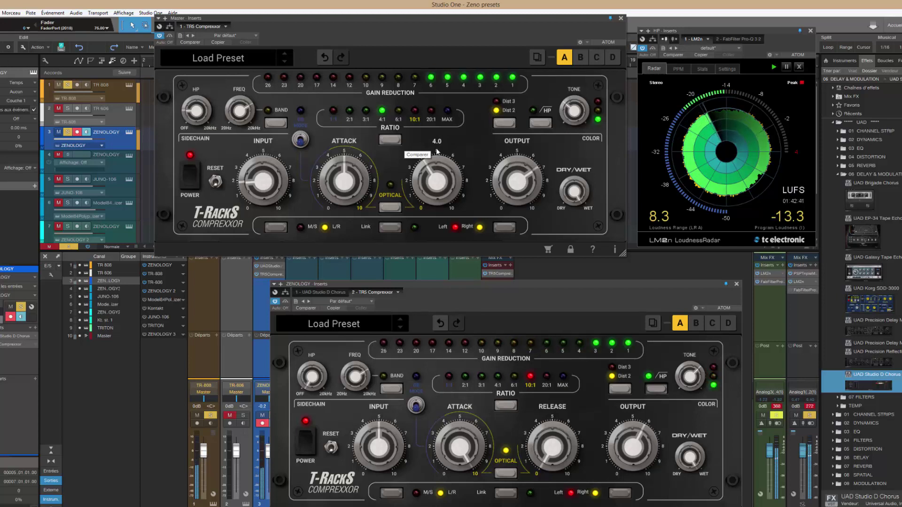
pyautogui.moveTo(575, 198)
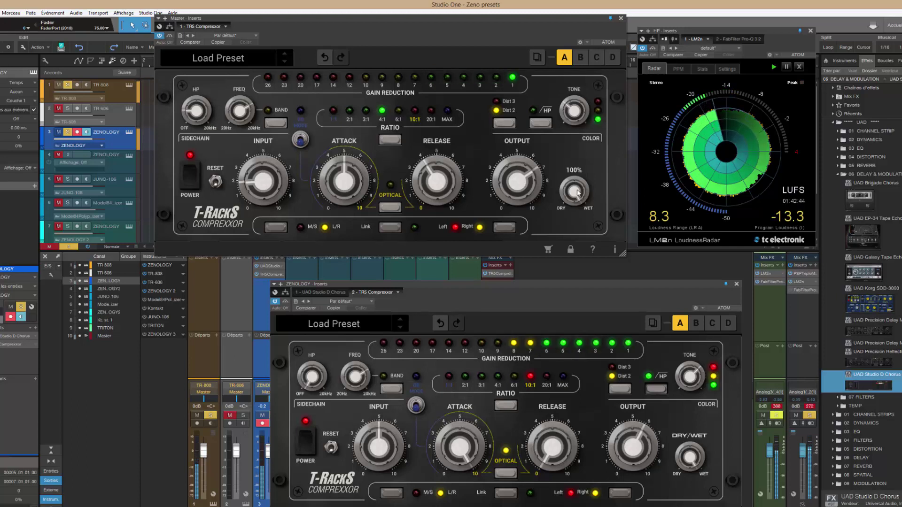
pyautogui.moveTo(575, 197); pyautogui.dragTo(571, 249)
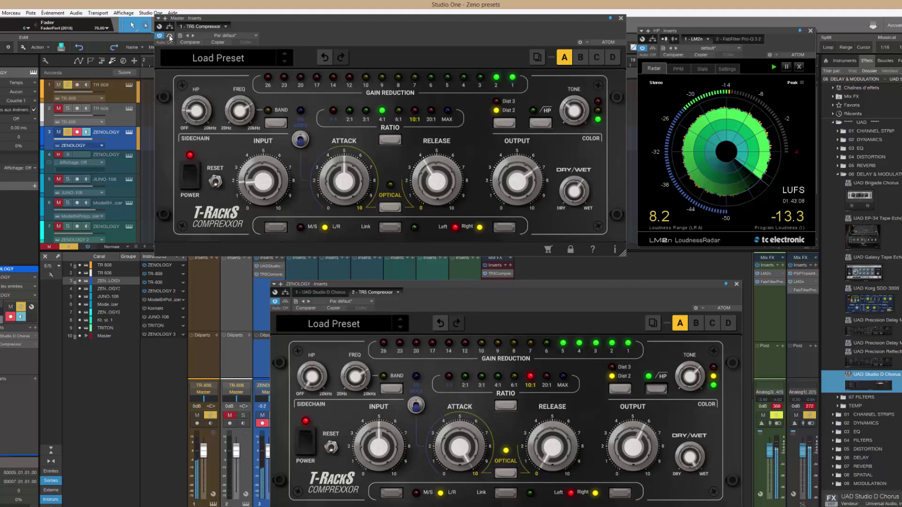
pyautogui.click(621, 19)
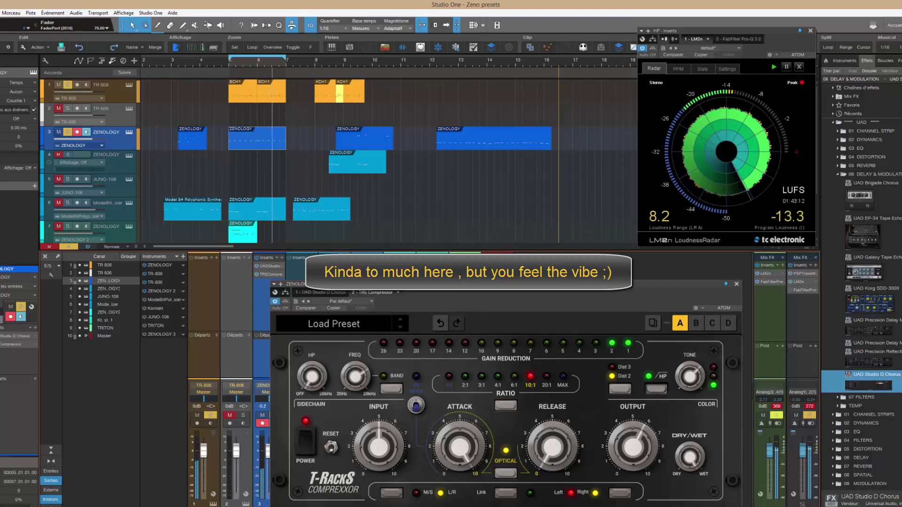
# - Reposition the ZENOLOGY bass compressor window just below the arrangement so all its controls are on screen
pyautogui.moveTo(286, 283); pyautogui.dragTo(201, 268)
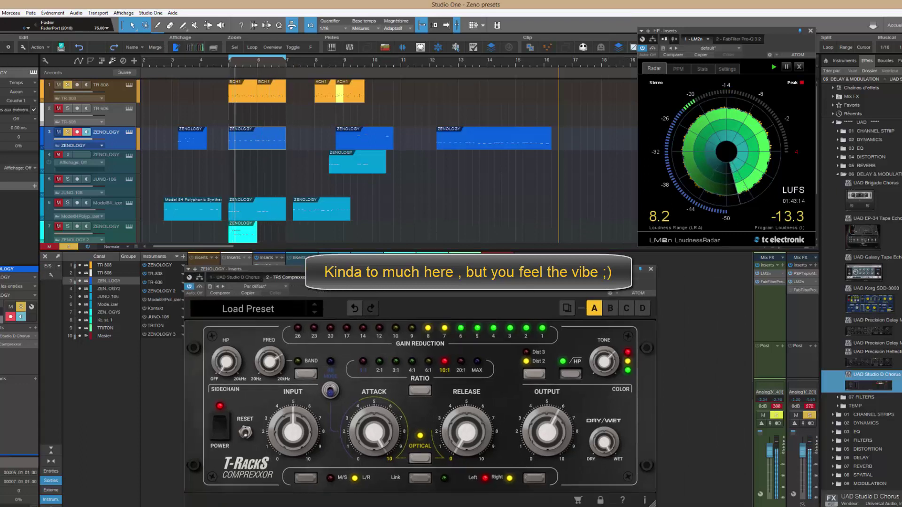
pyautogui.moveTo(444, 275); pyautogui.dragTo(421, 263)
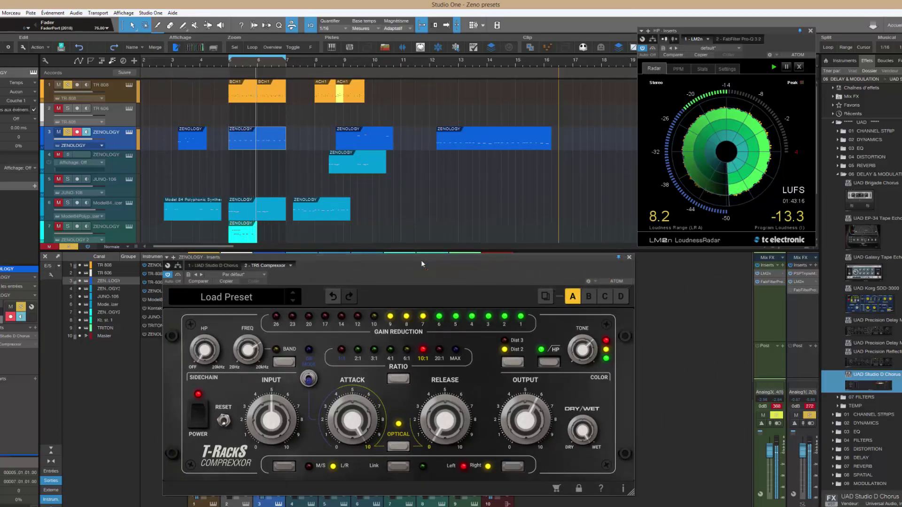
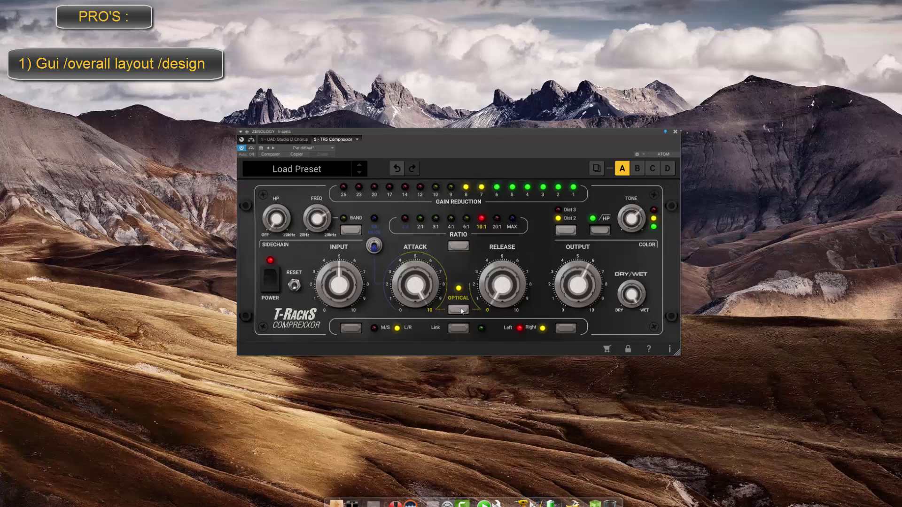
pyautogui.moveTo(427, 286)
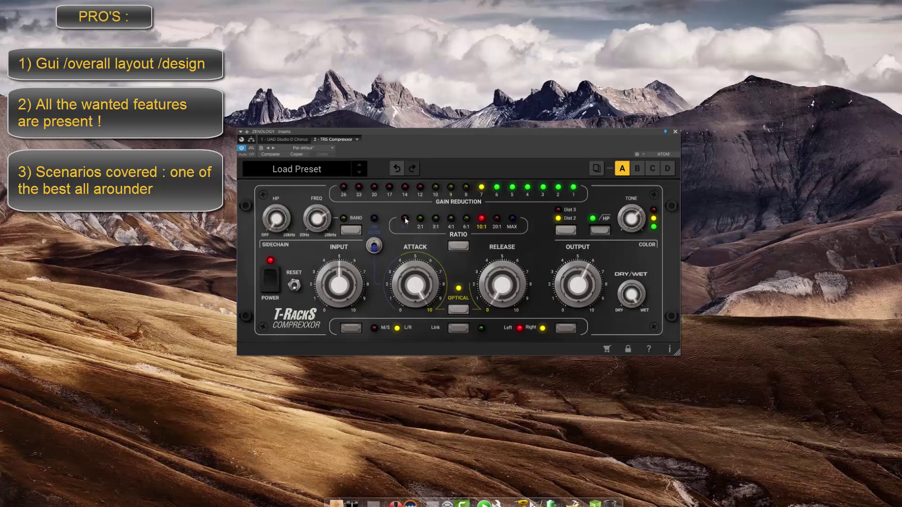
pyautogui.moveTo(620, 227)
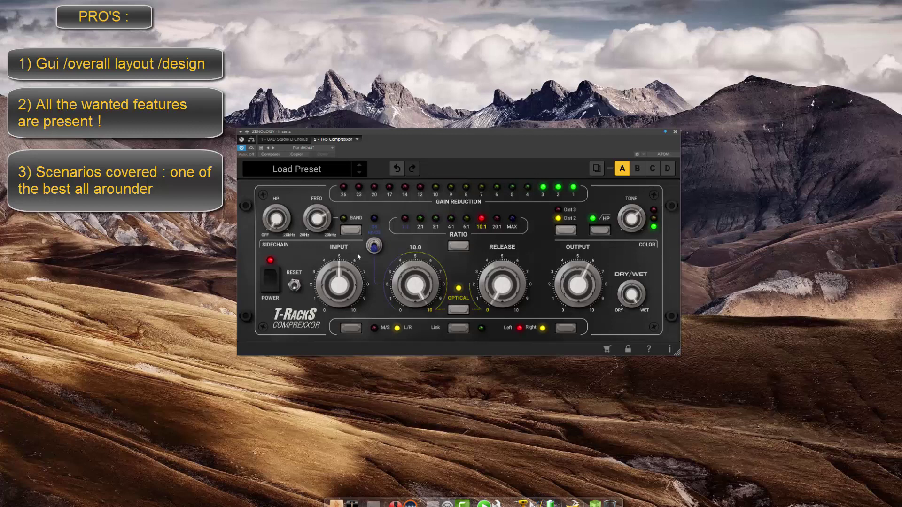
pyautogui.moveTo(419, 276)
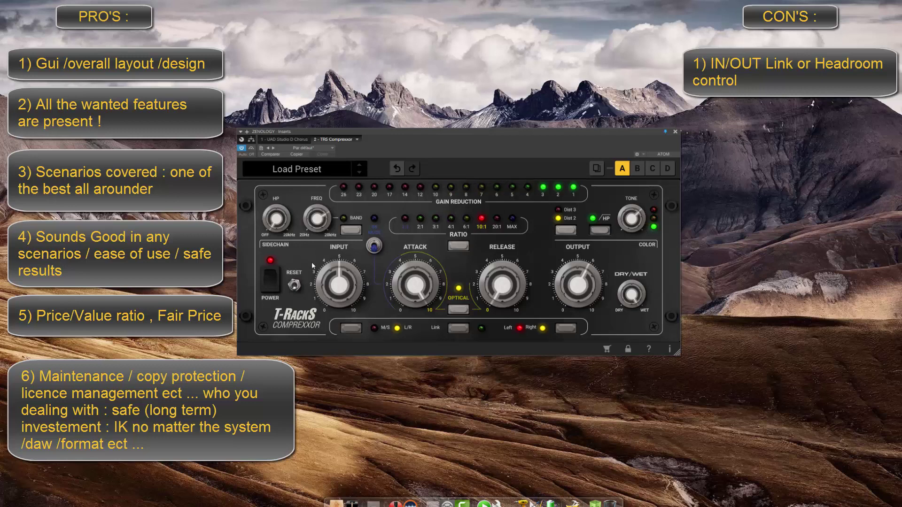
pyautogui.moveTo(321, 278)
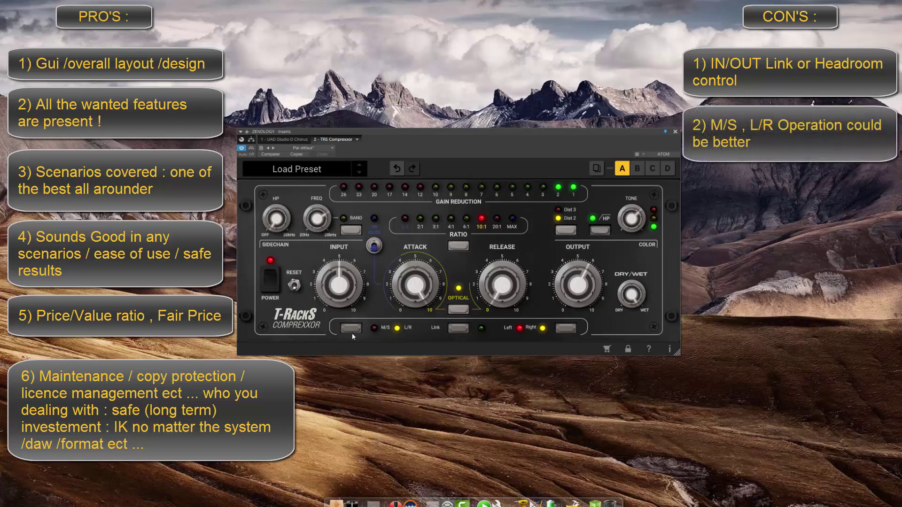
# - Cycle the Comprexxor's Left/Right channel selection to Right only and lower that channel's Output to about 5
pyautogui.click(559, 329)
pyautogui.moveTo(579, 295); pyautogui.dragTo(571, 324)
pyautogui.click(571, 328)
pyautogui.click(565, 329)
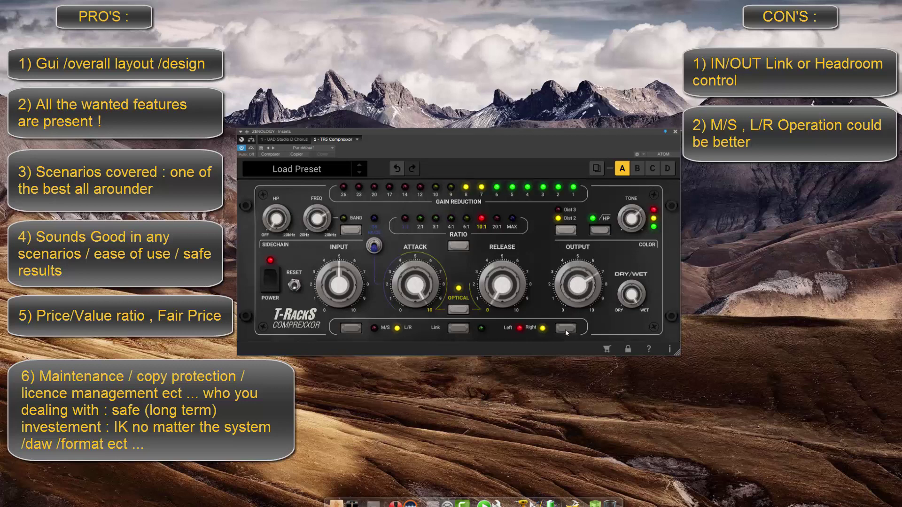
pyautogui.click(565, 329)
pyautogui.click(565, 328)
pyautogui.moveTo(576, 308); pyautogui.dragTo(579, 314)
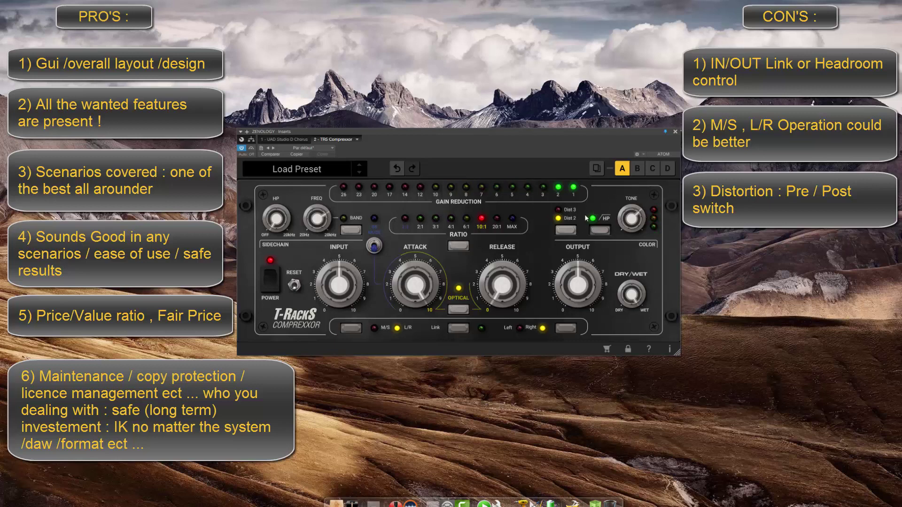
pyautogui.moveTo(636, 221)
pyautogui.moveTo(575, 275)
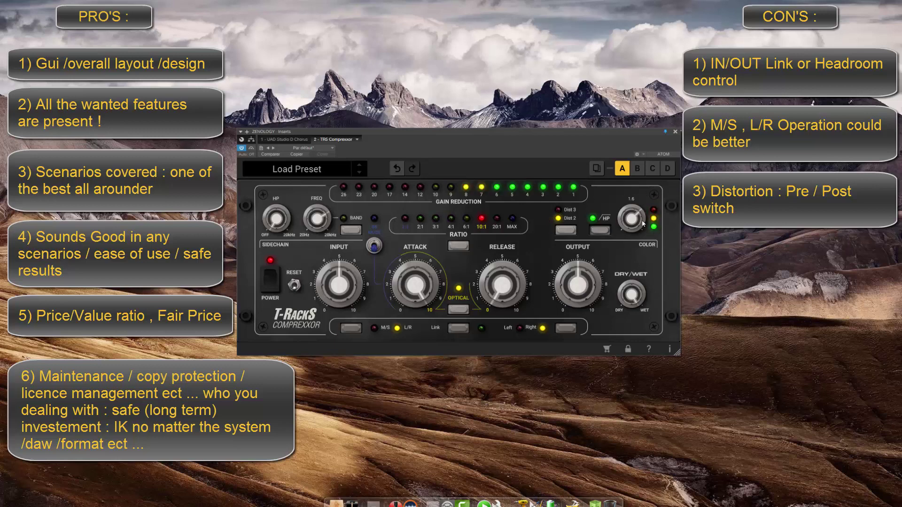
pyautogui.moveTo(644, 224)
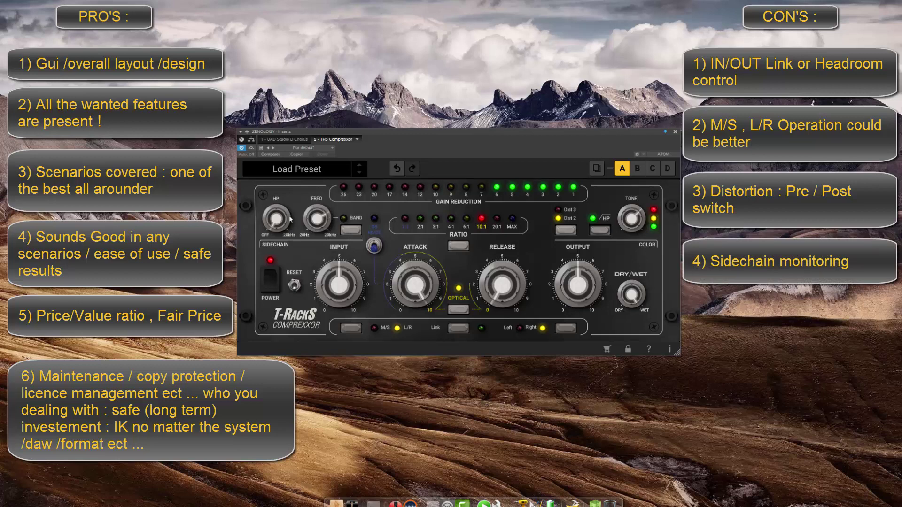
pyautogui.moveTo(323, 222)
pyautogui.moveTo(276, 224)
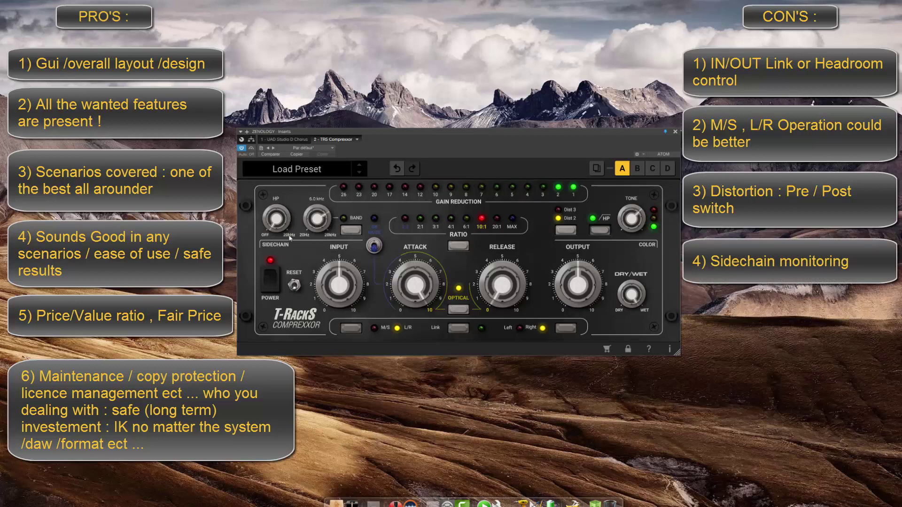